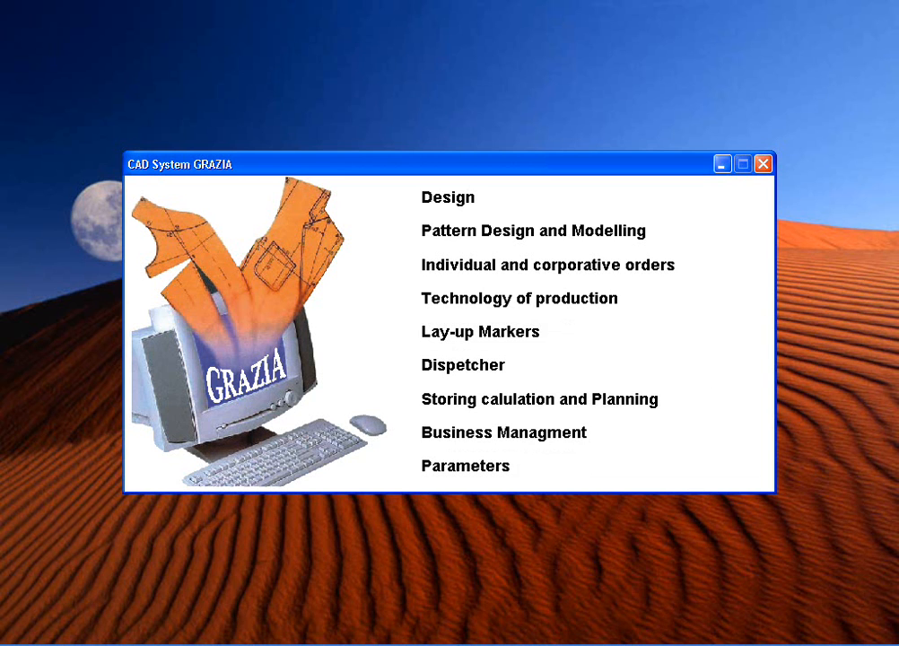
# Create a new marker and add the Coat_woman_54-B model to its lay-up task in size 96, height 164, fullness 2
pyautogui.click(658, 645)
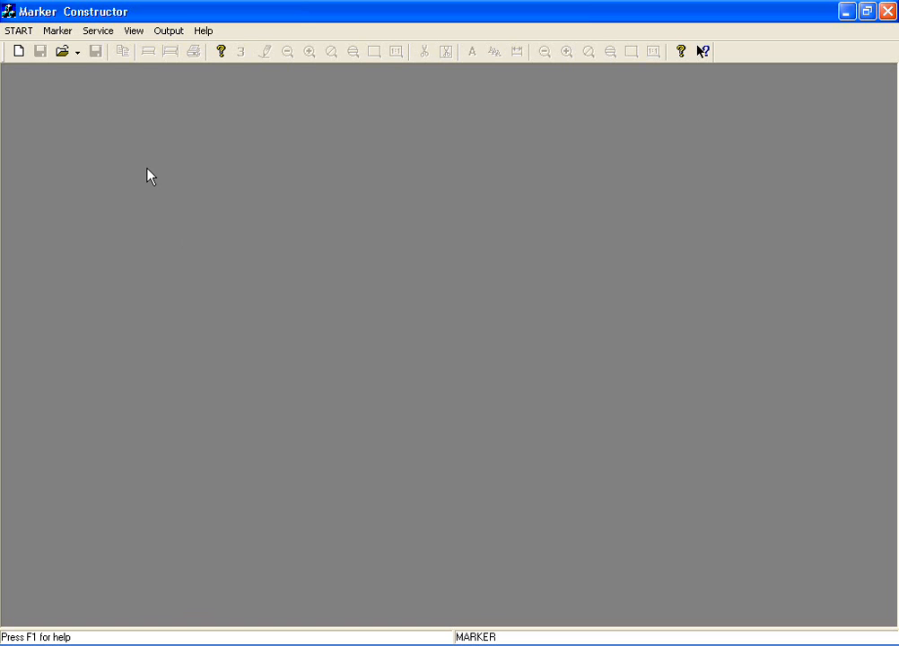
pyautogui.click(18, 52)
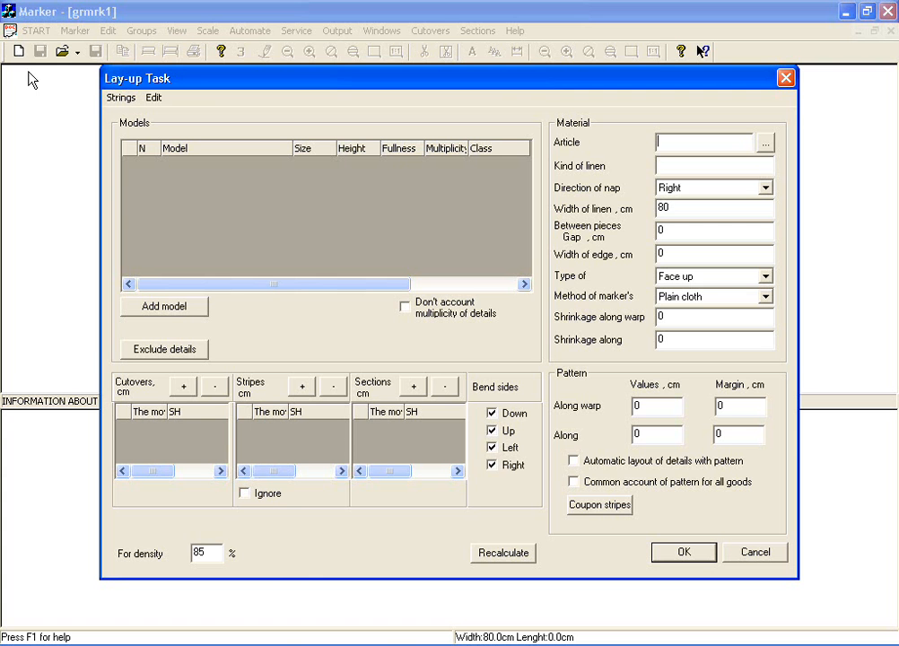
pyautogui.click(190, 308)
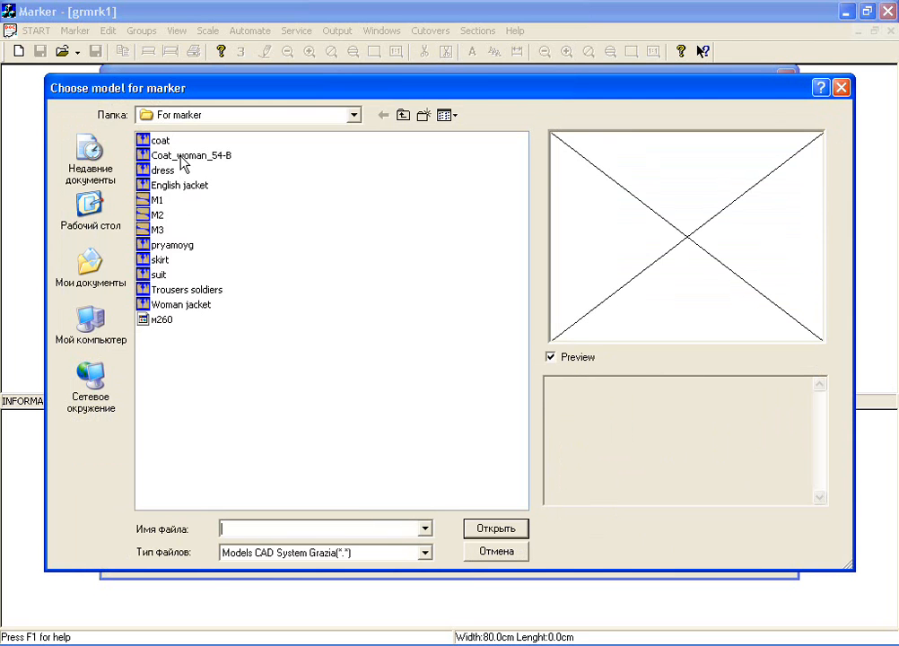
pyautogui.doubleClick(180, 156)
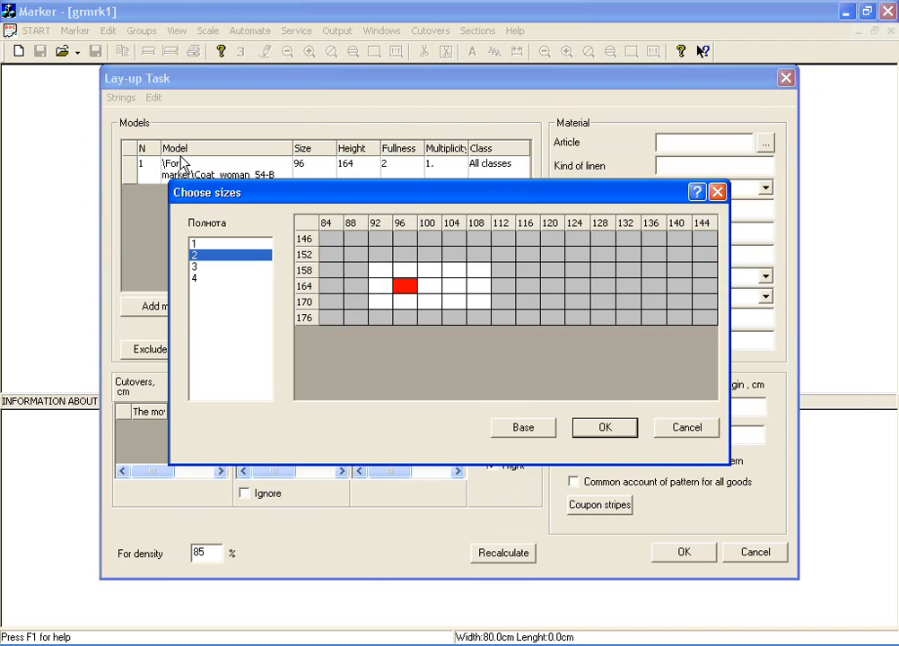
pyautogui.click(599, 428)
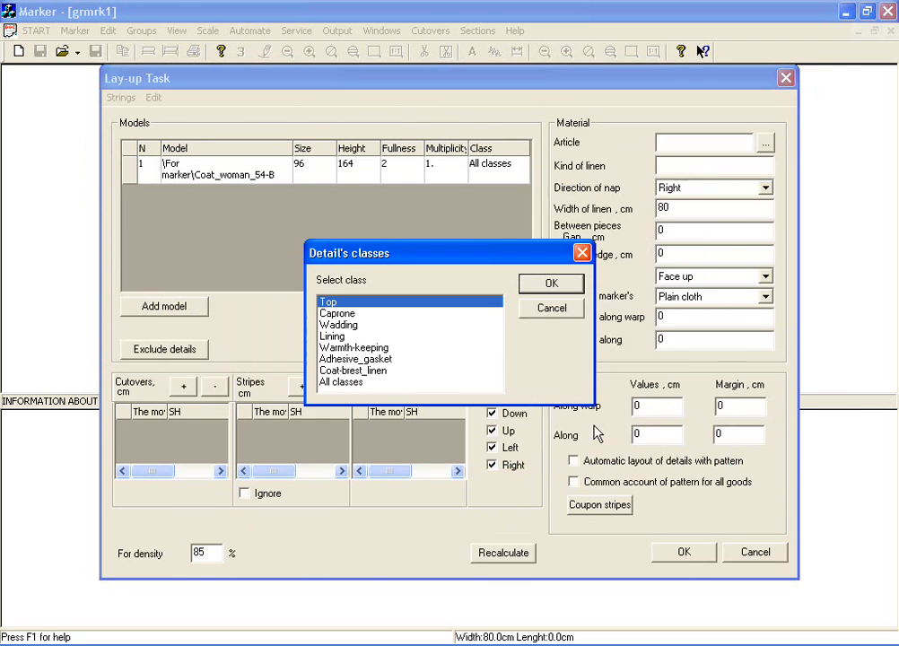
# Assign the Top detail class to the coat model and set its multiplicity to 2
pyautogui.click(413, 337)
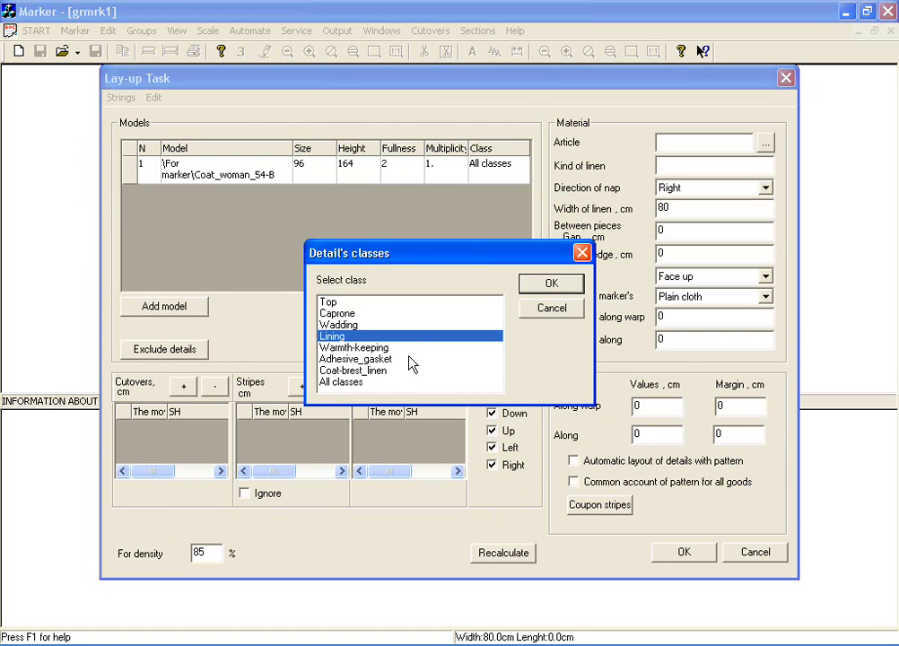
pyautogui.click(399, 314)
pyautogui.click(399, 305)
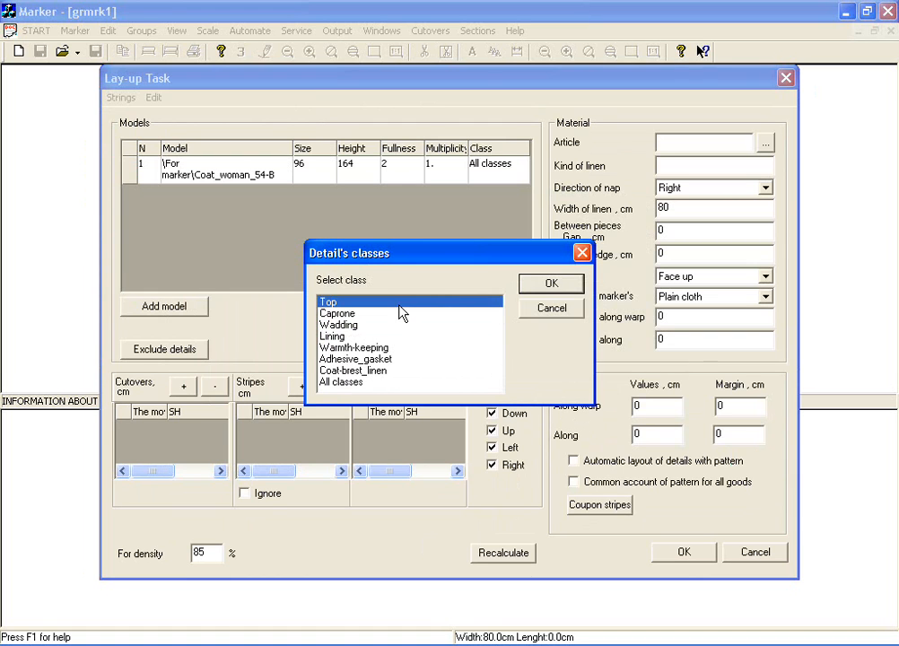
pyautogui.click(551, 285)
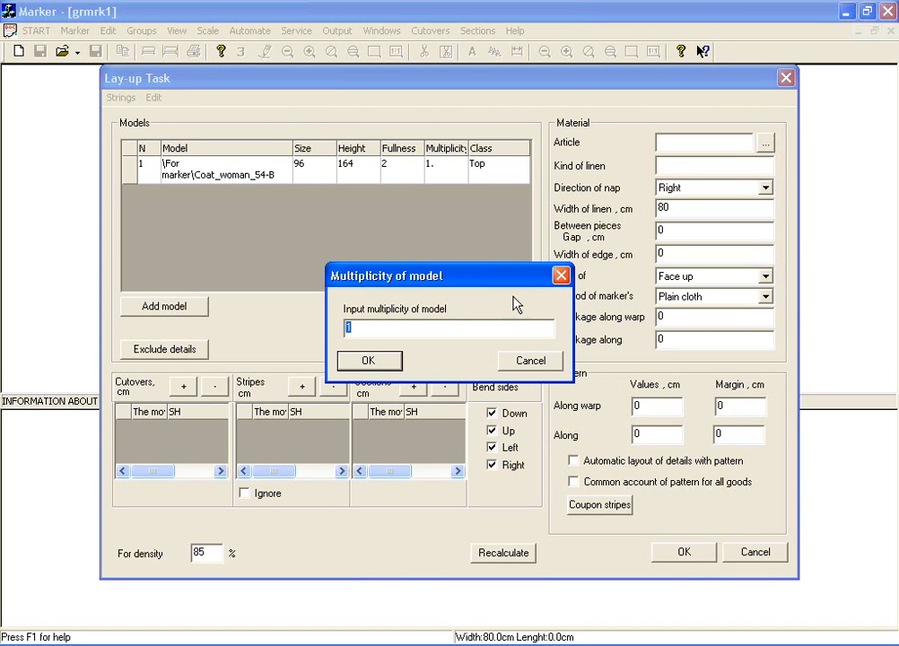
pyautogui.write('2')
pyautogui.click(387, 362)
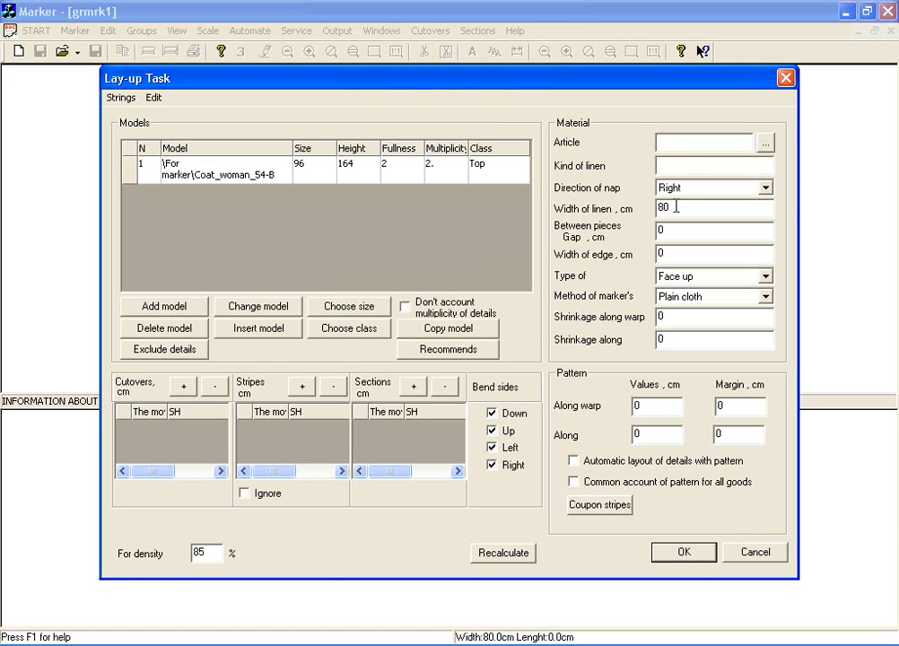
# Set the linen width to 150 cm and edge width to 1 cm, keeping nap direction Right and type Face up
pyautogui.moveTo(675, 208); pyautogui.dragTo(652, 207)
pyautogui.write('150')
pyautogui.doubleClick(661, 254)
pyautogui.write('1')
pyautogui.click(766, 189)
pyautogui.click(767, 188)
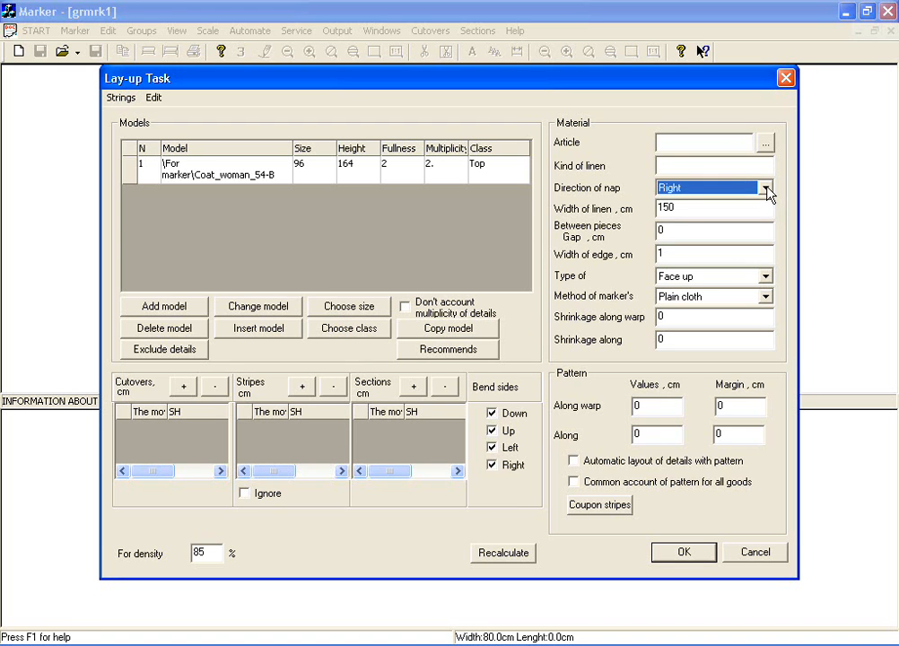
pyautogui.click(765, 278)
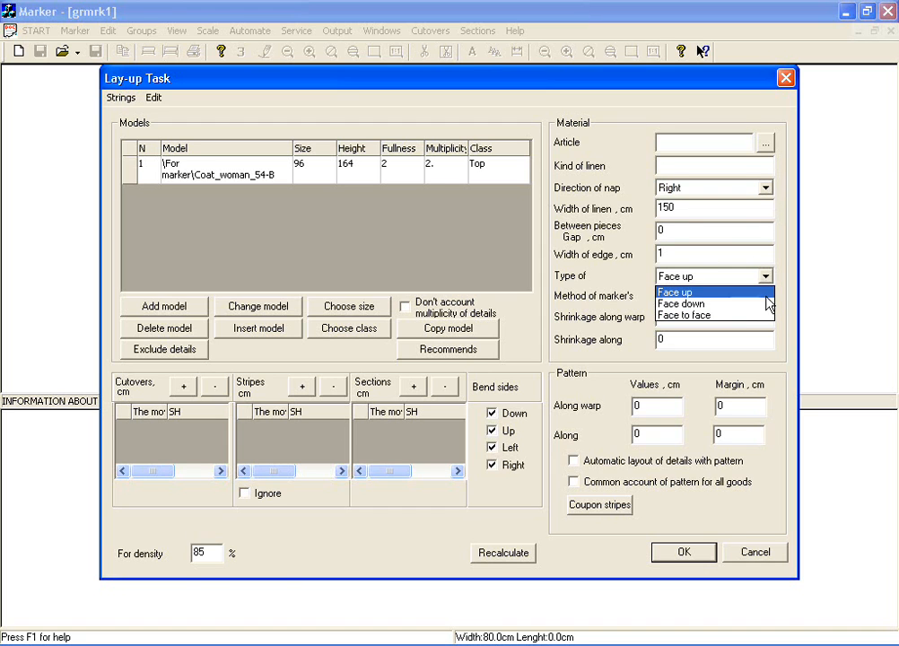
pyautogui.click(767, 293)
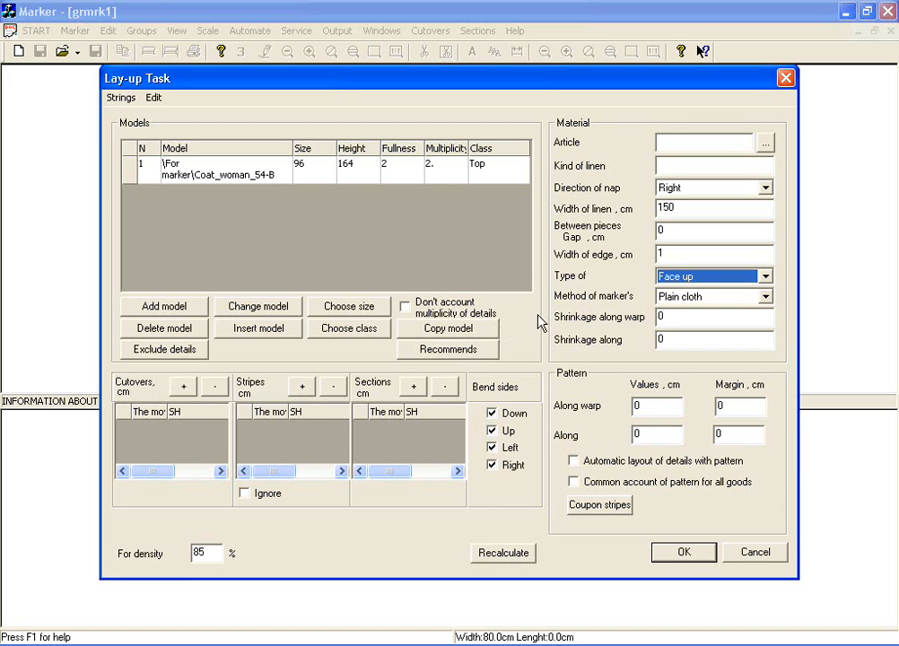
# Set the gap between pieces to 0.2 cm, choose Plain cloth as the marker method and accept the lay-up task
pyautogui.click(667, 230)
pyautogui.write('.')
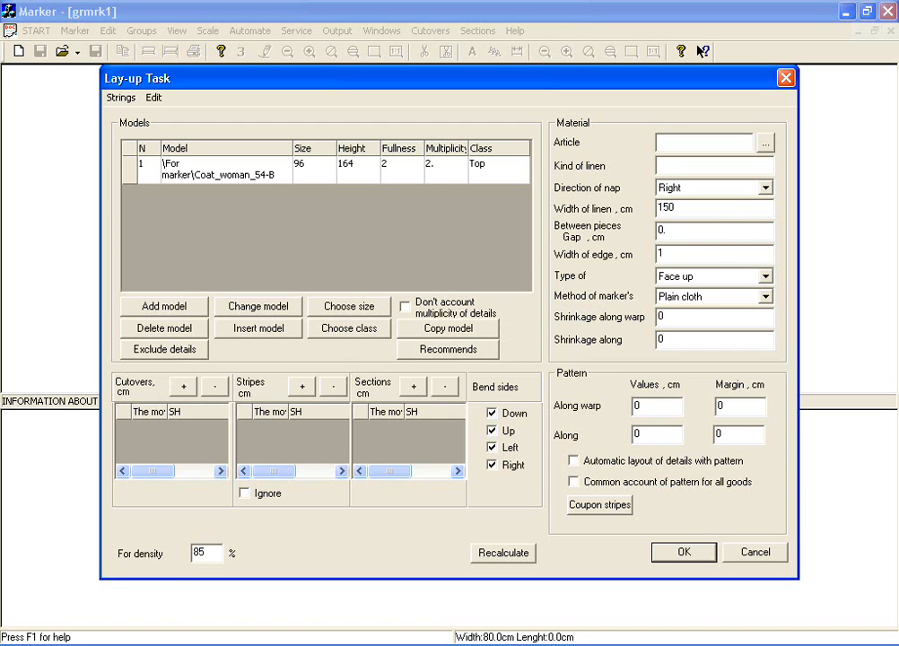
pyautogui.write('2')
pyautogui.click(765, 297)
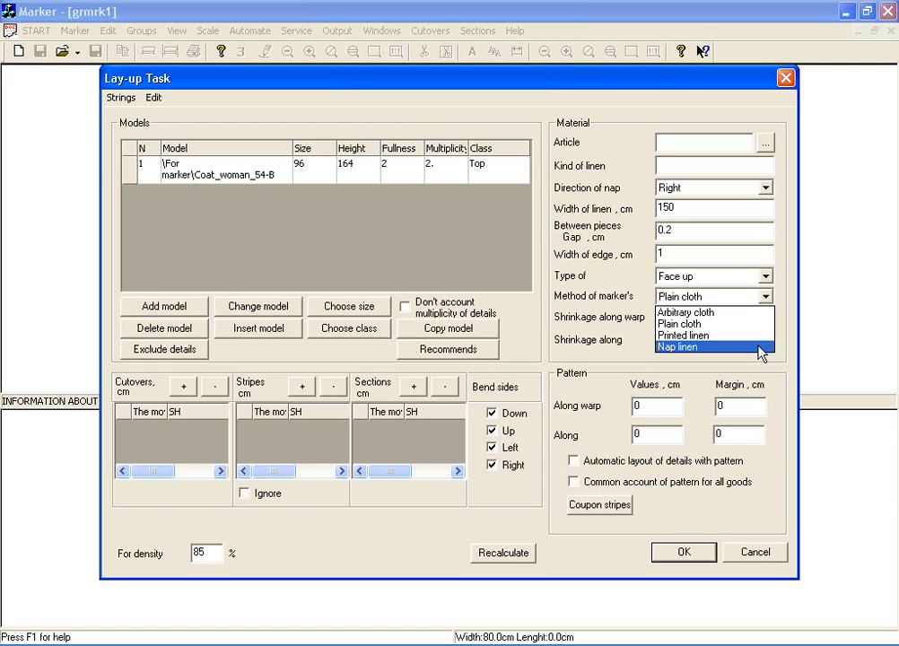
pyautogui.click(754, 323)
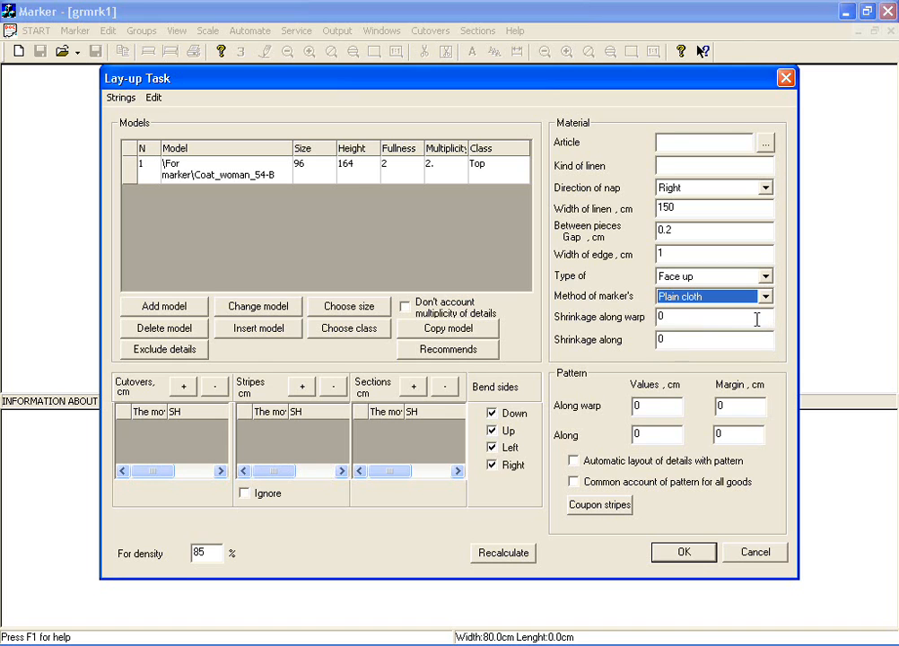
pyautogui.click(686, 554)
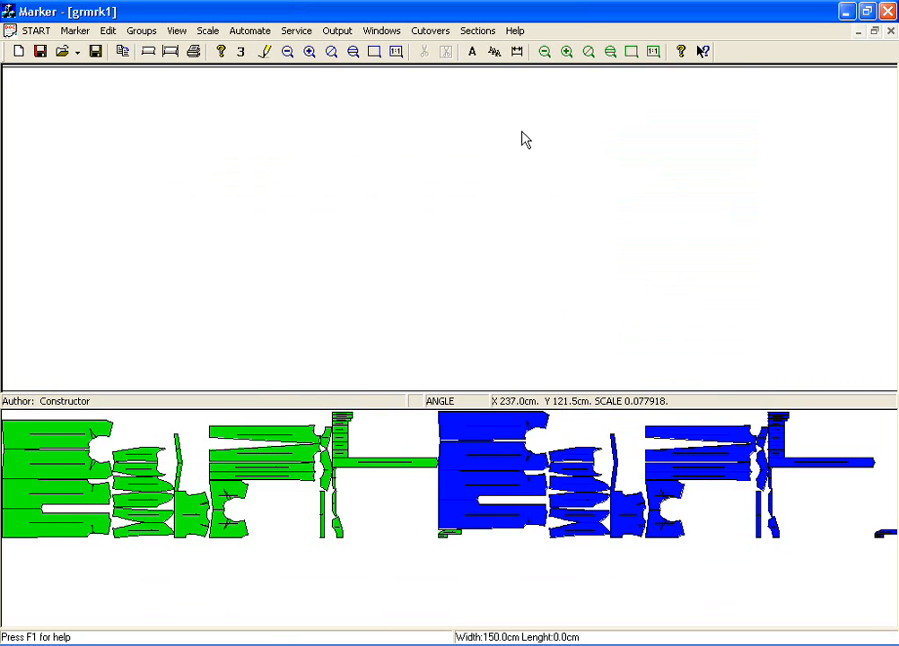
# Run the layout autosearch with 100 variants and an 85% stop density, stopping it early, and clear the generated layout
pyautogui.click(495, 52)
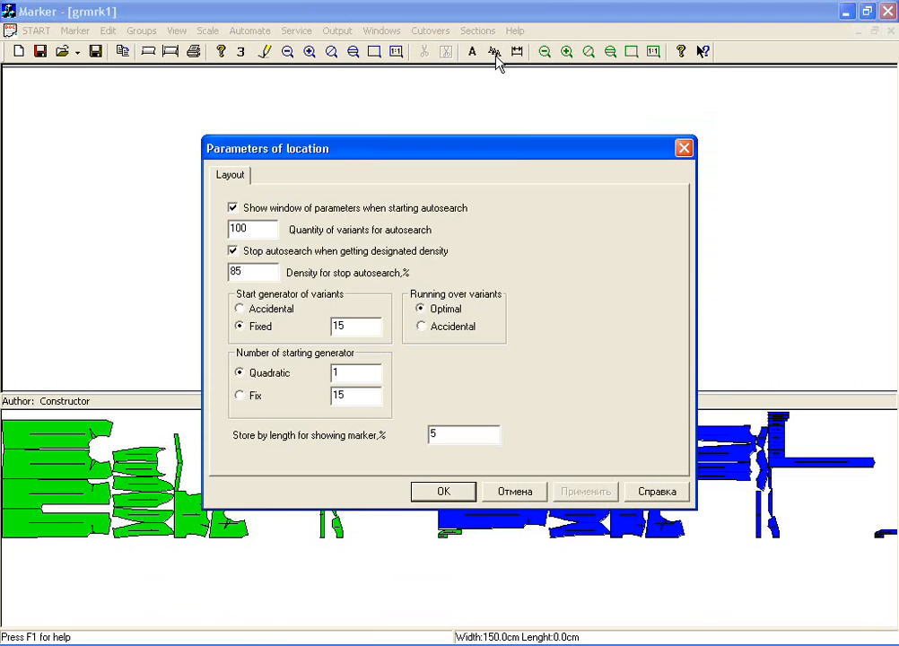
pyautogui.click(445, 492)
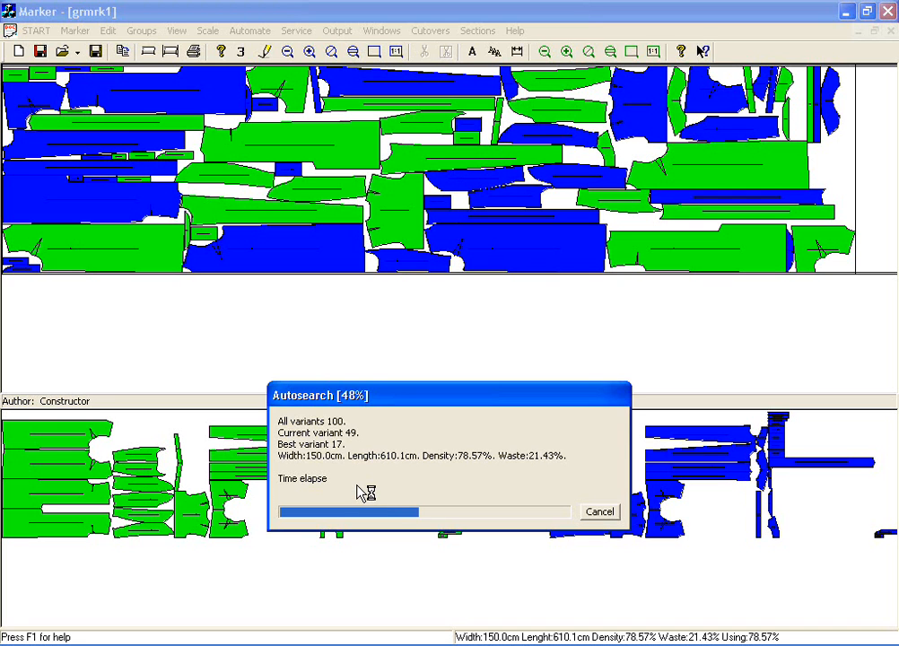
pyautogui.click(599, 511)
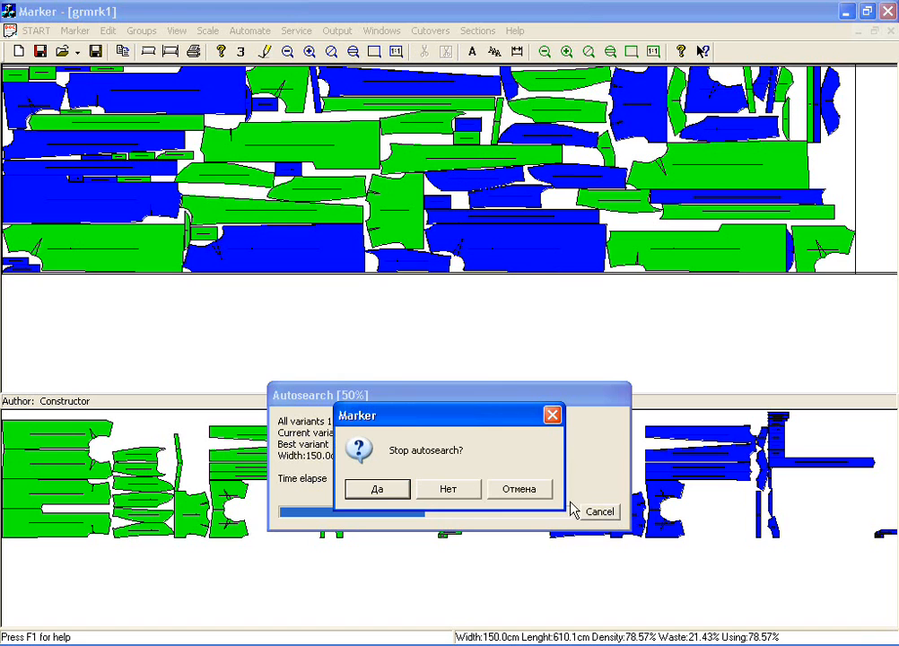
pyautogui.click(376, 489)
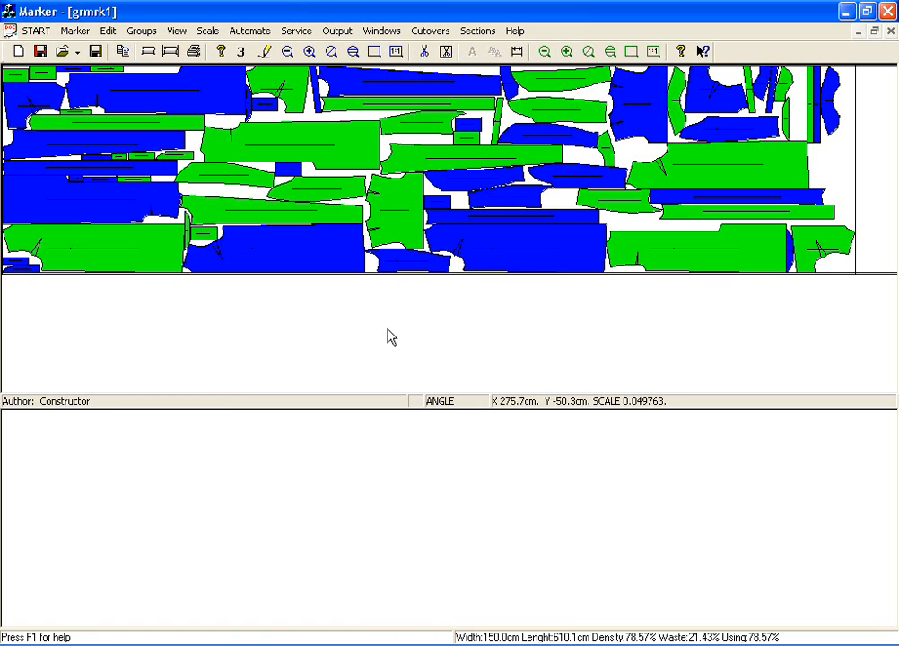
pyautogui.click(428, 52)
pyautogui.click(413, 353)
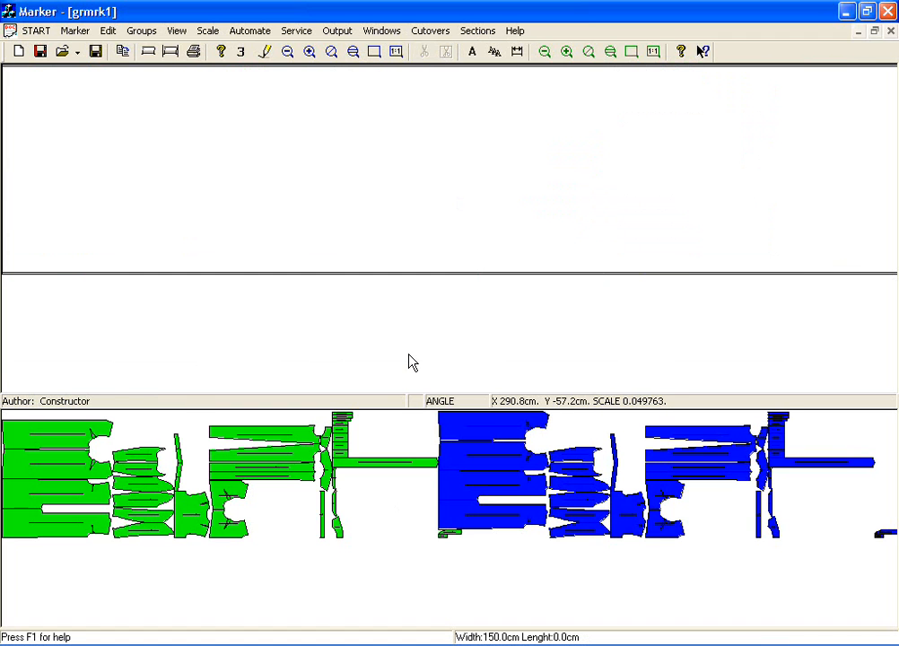
# Place the two green foreparts one above the other at the start of the marker, beginning at the lower edge
pyautogui.click(77, 444)
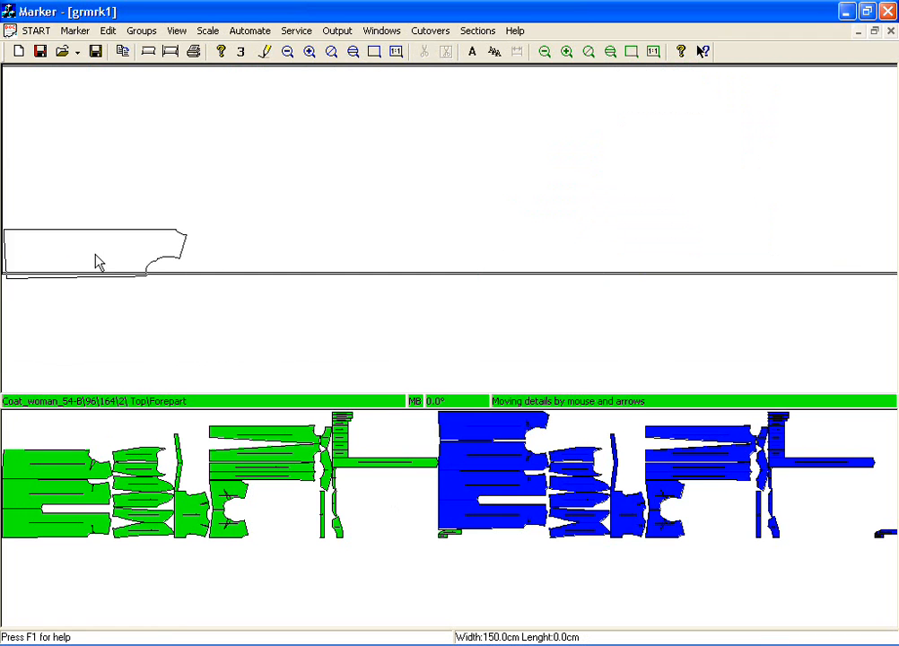
pyautogui.click(92, 254)
pyautogui.click(97, 256)
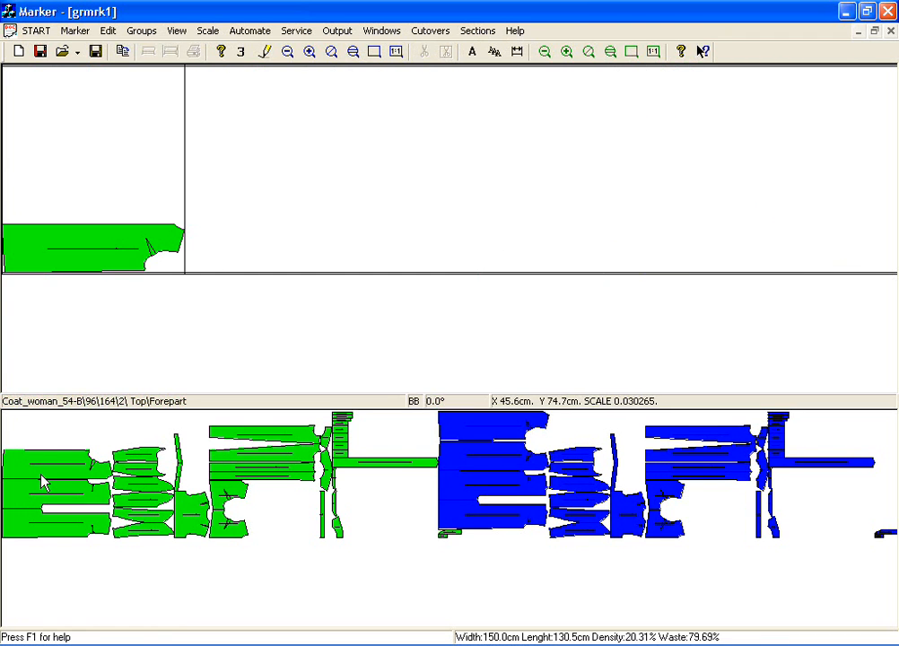
pyautogui.click(94, 204)
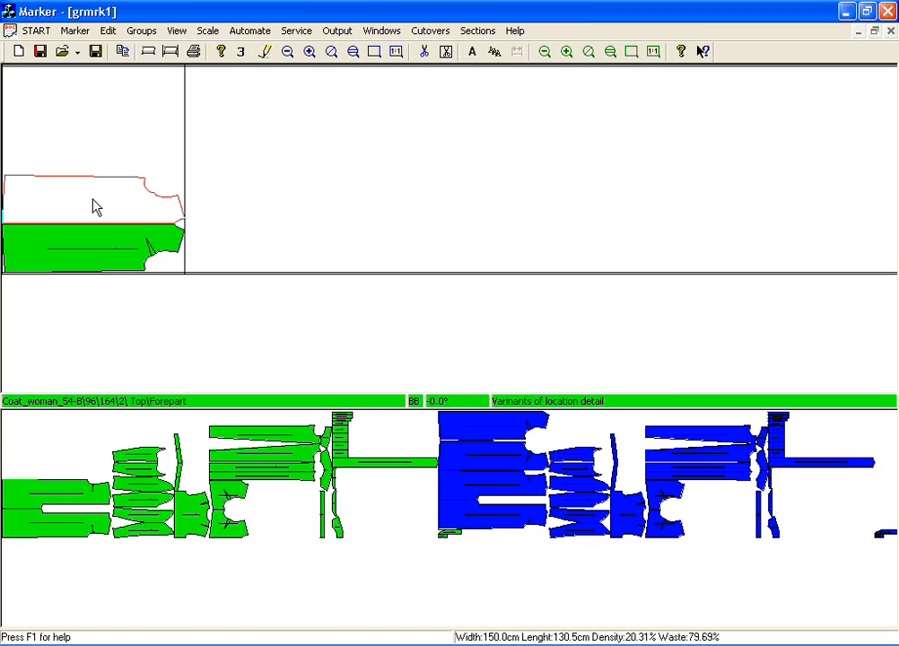
pyautogui.click(95, 203)
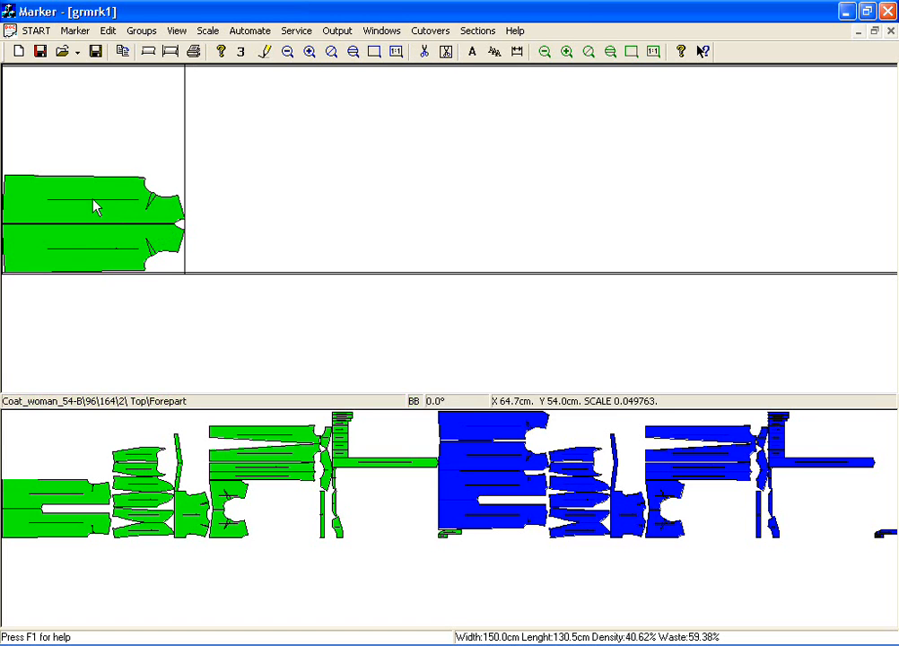
# Place a blue forepart turned 180° after the lower green forepart, and a green back part at the marker's upper starting corner
pyautogui.click(491, 457)
pyautogui.press('space')
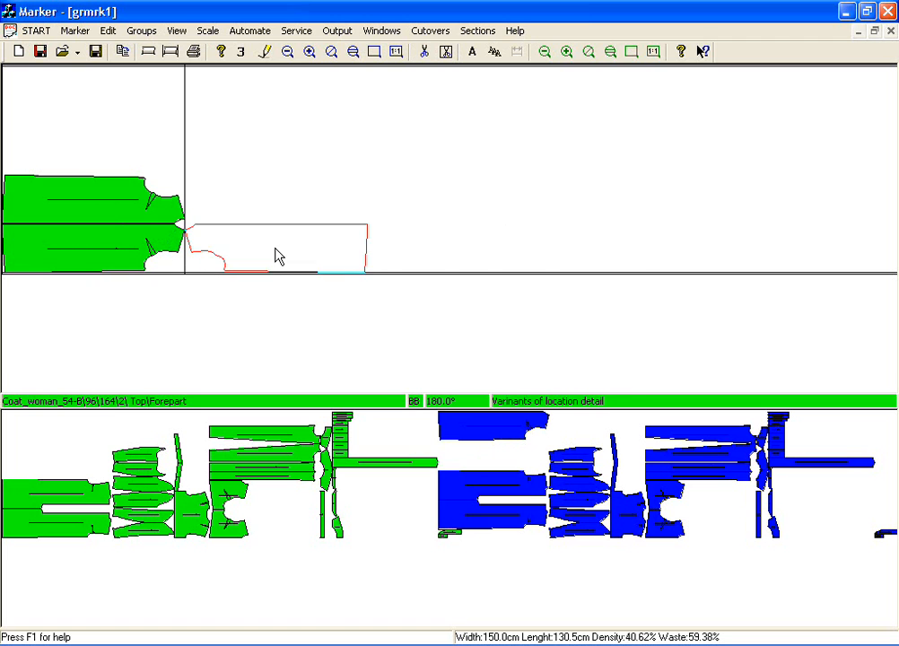
pyautogui.click(269, 247)
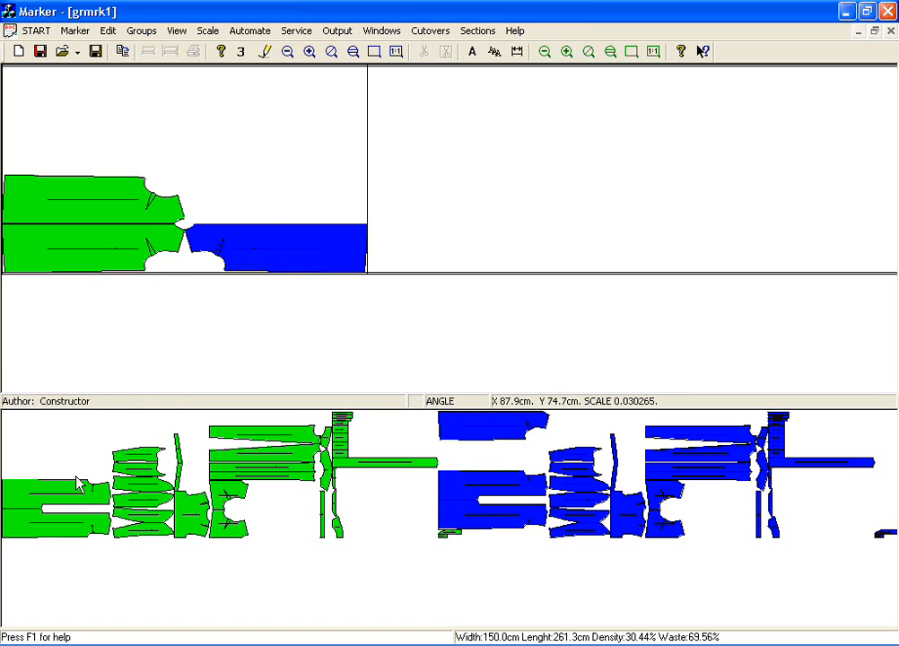
pyautogui.click(68, 503)
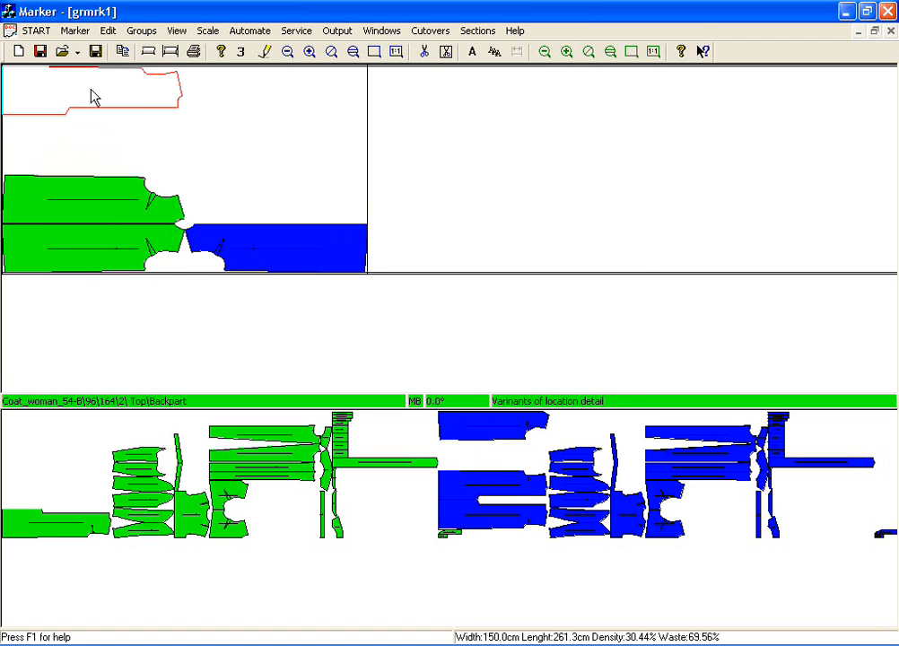
pyautogui.click(95, 95)
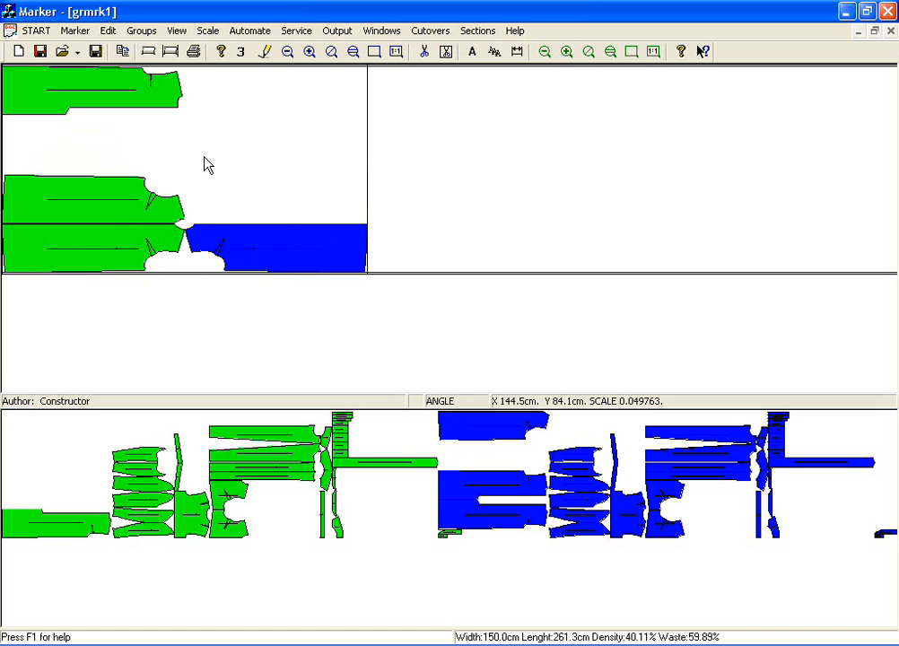
# Try cutting the green belt crosswise about 45 cm from its left end and placing that piece between the lower foreparts
pyautogui.click(371, 471)
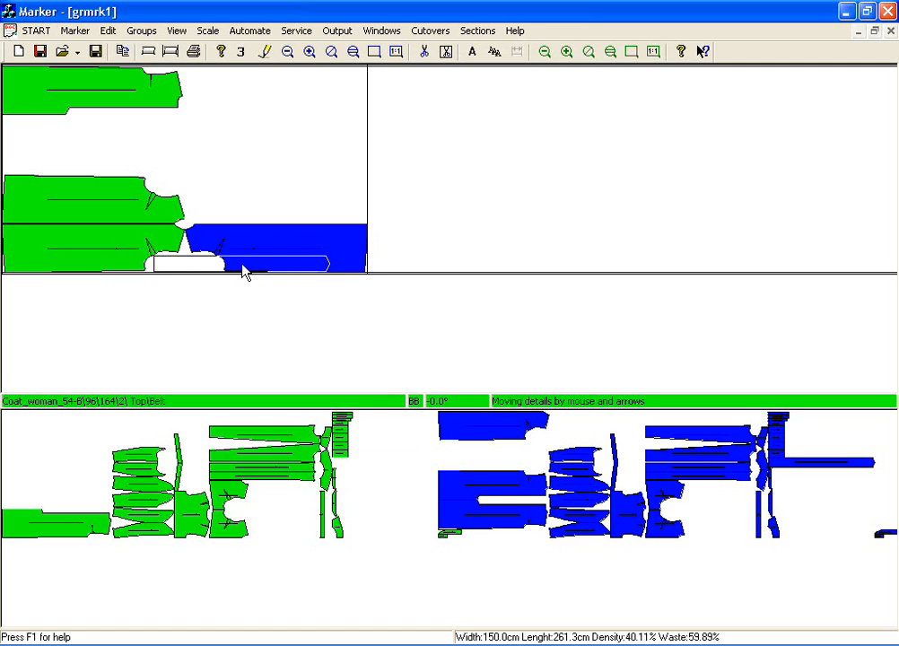
pyautogui.rightClick(245, 272)
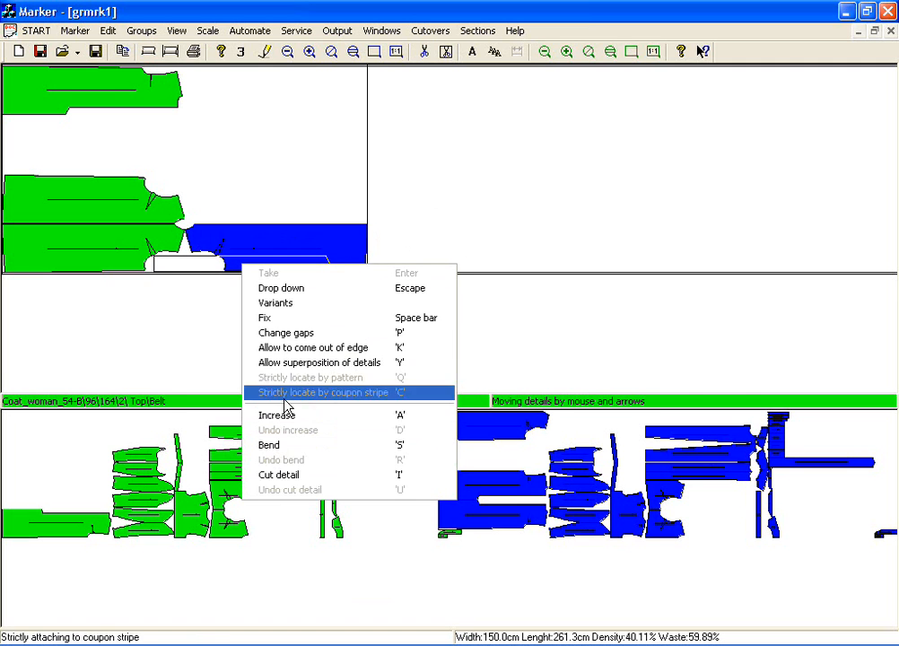
pyautogui.click(296, 475)
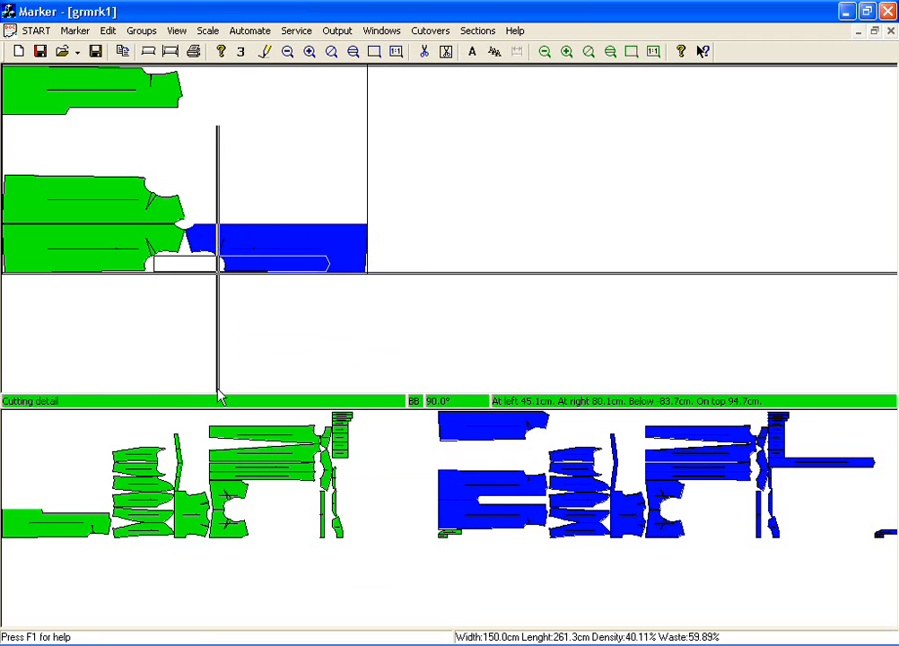
pyautogui.click(217, 393)
pyautogui.click(188, 268)
pyautogui.click(188, 268)
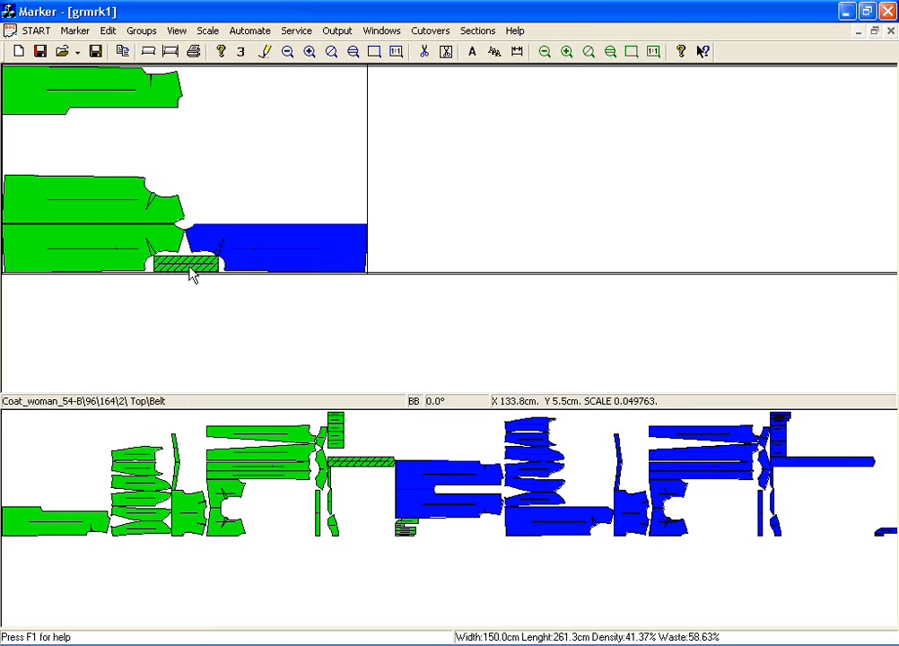
# Undo the belt cut and place the whole green belt along the marker's upper edge, next to the back part
pyautogui.rightClick(190, 274)
pyautogui.click(208, 492)
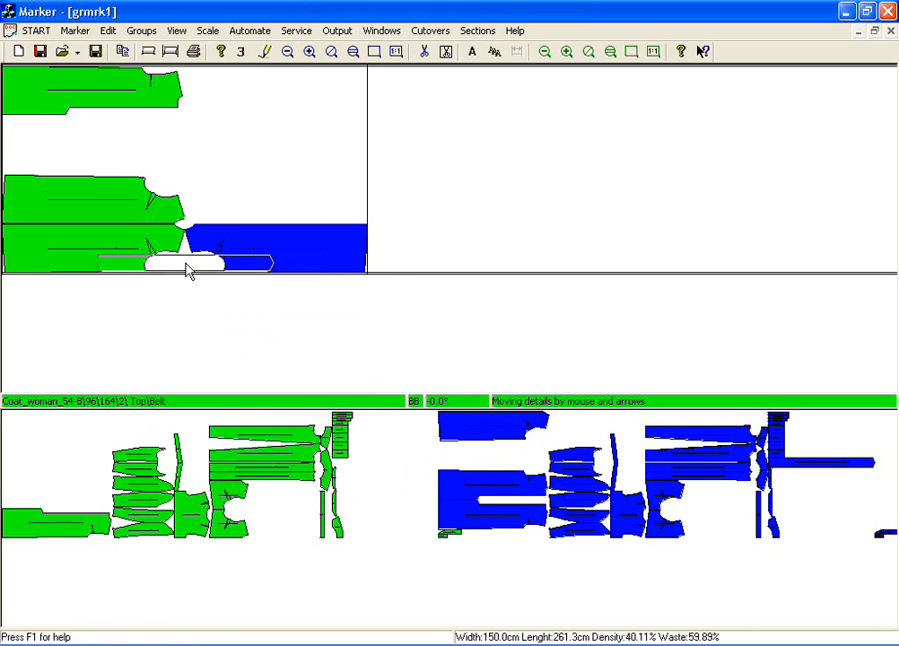
pyautogui.click(254, 67)
pyautogui.click(267, 79)
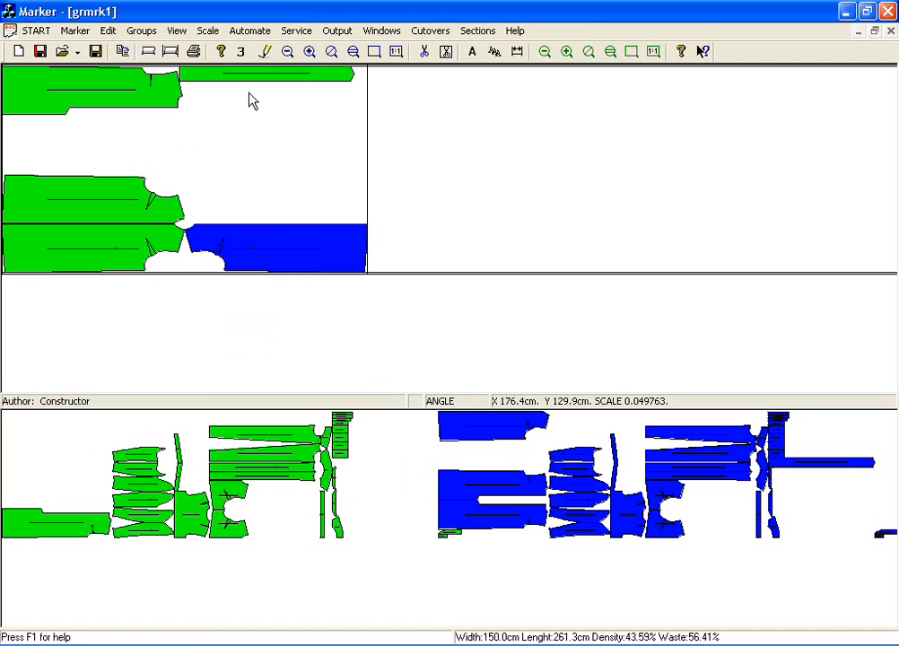
# Return the green belt on the marker's upper edge to the unplaced pieces
pyautogui.click(265, 73)
pyautogui.press('Delete')
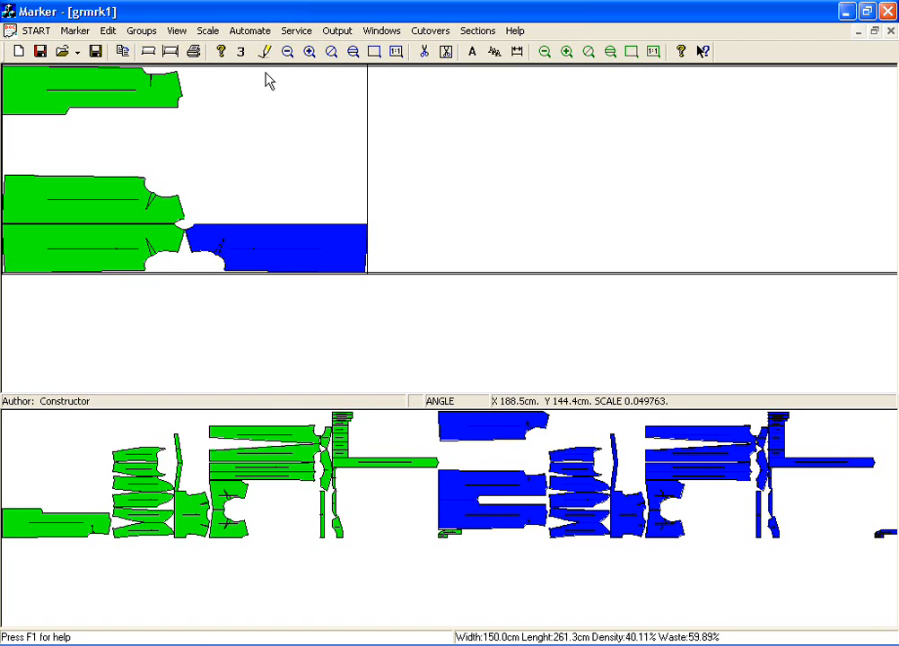
# Try folding the green back yoke in half and placing two folded copies side by side along the upper edge, after the back part
pyautogui.click(190, 524)
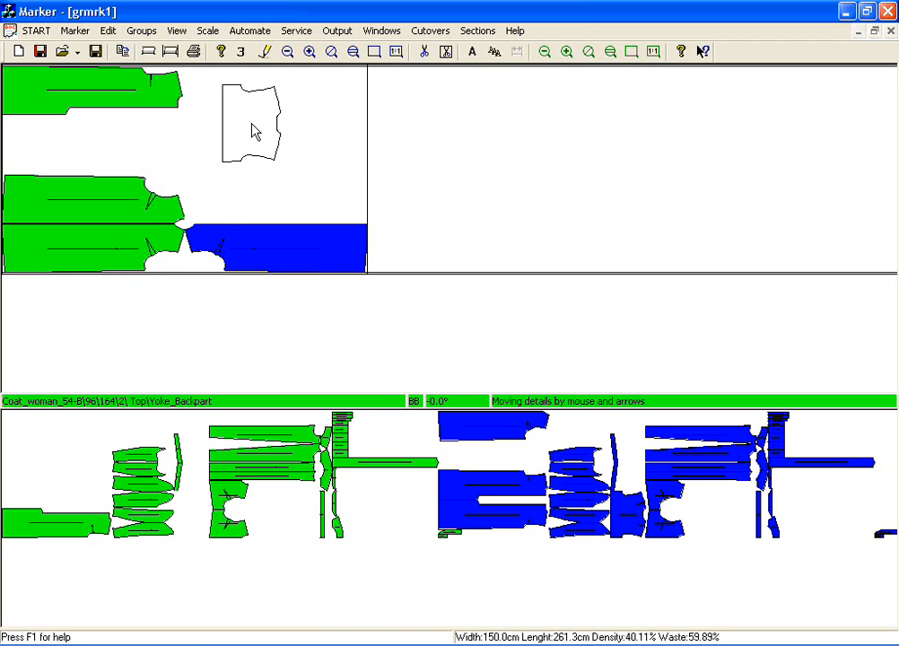
pyautogui.rightClick(254, 124)
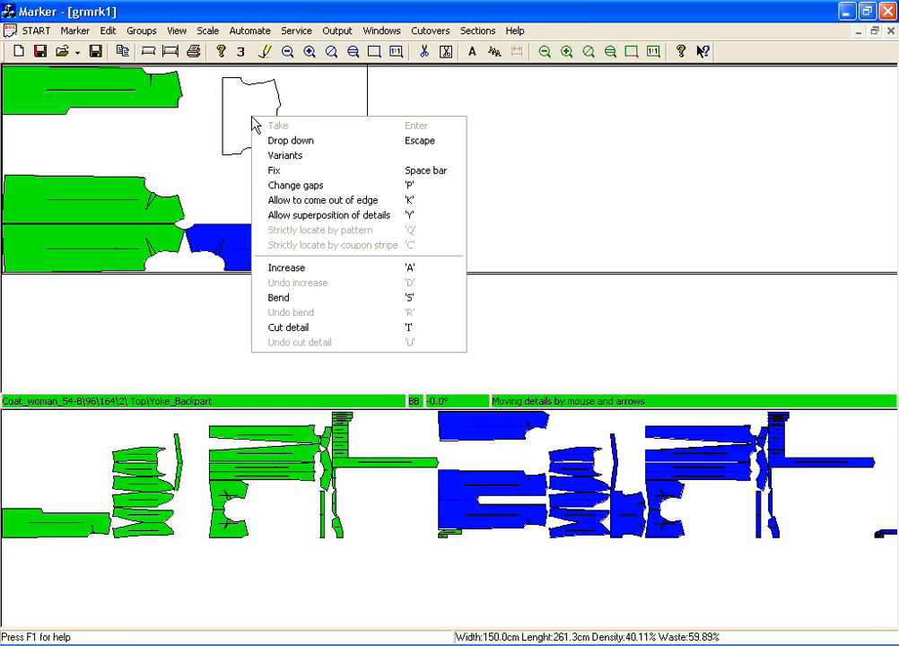
pyautogui.click(292, 297)
pyautogui.click(447, 346)
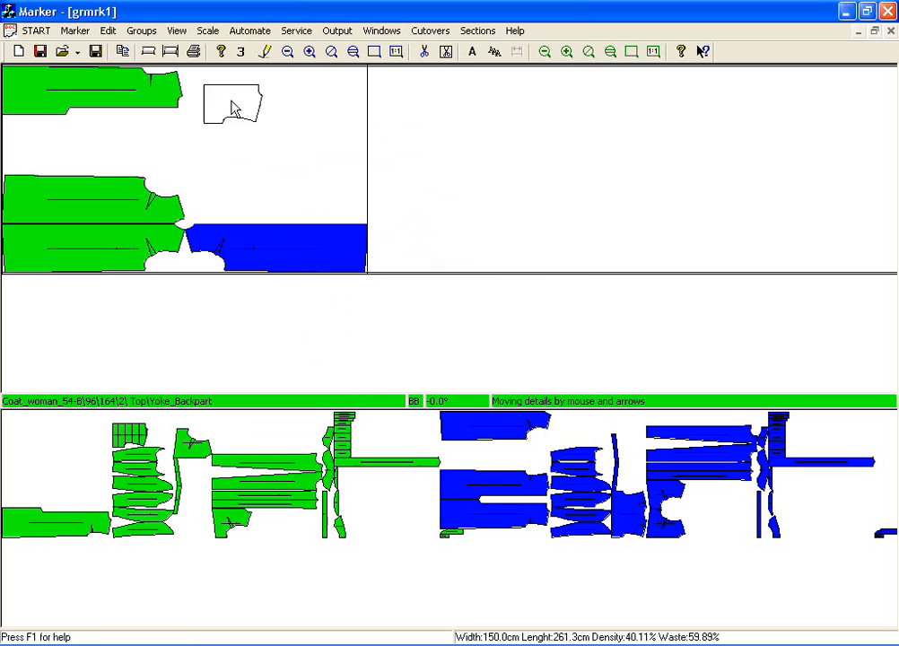
pyautogui.click(212, 90)
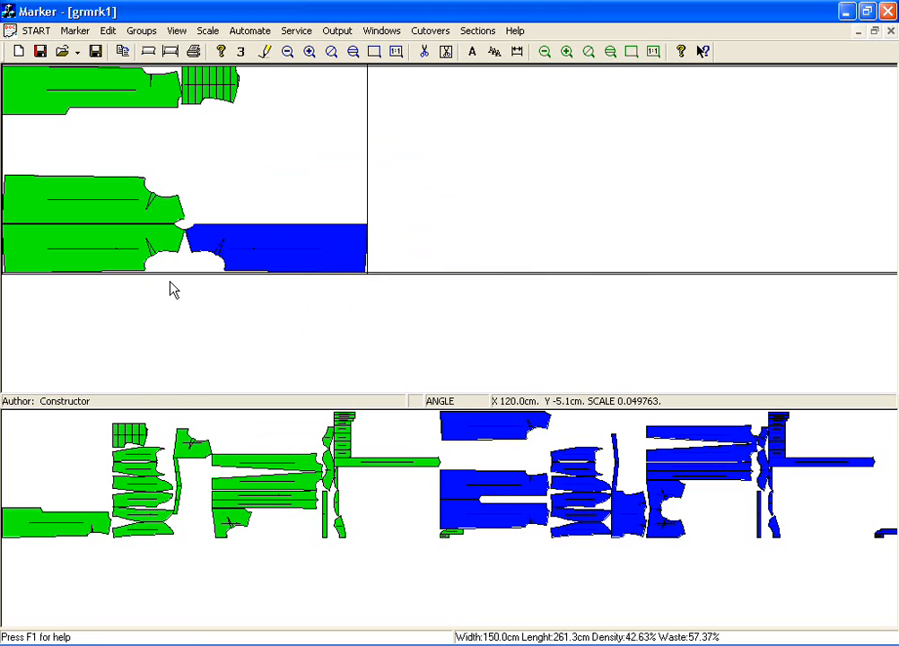
pyautogui.click(270, 91)
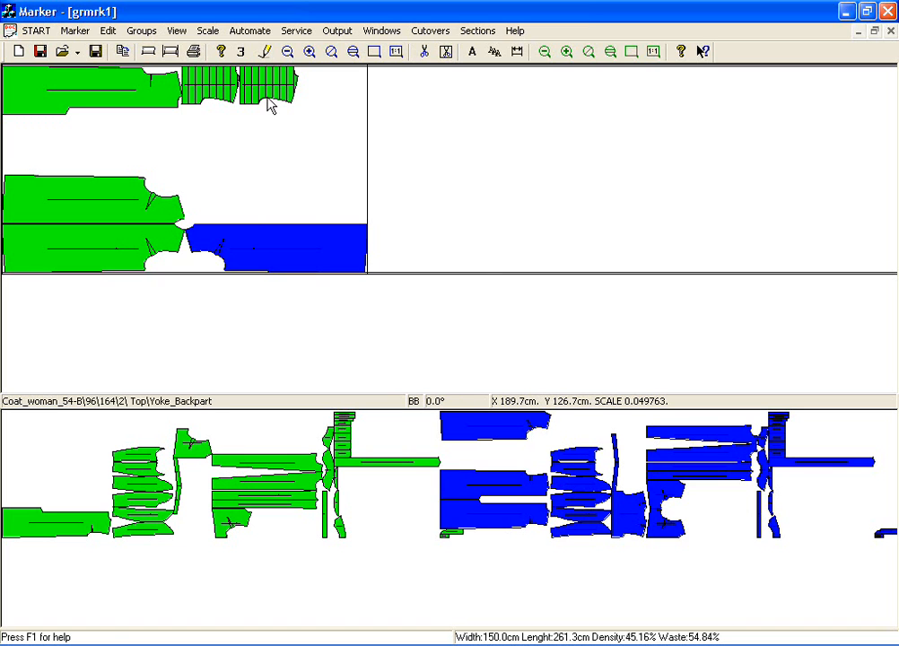
# Undo the fold of the green back yoke and return the piece to the unplaced pieces
pyautogui.rightClick(268, 98)
pyautogui.click(294, 298)
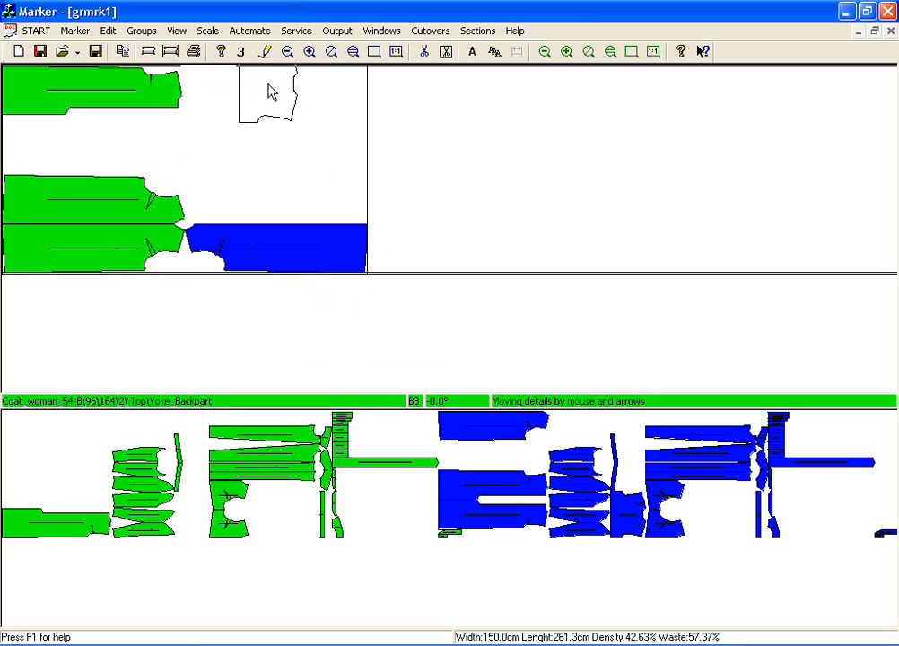
pyautogui.click(271, 93)
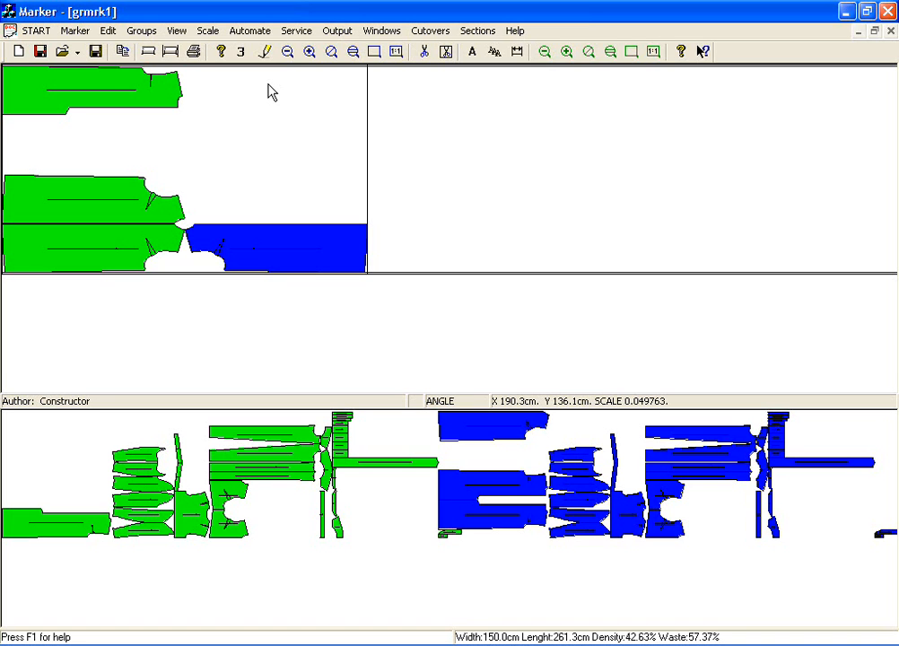
# Allow the blue forepart to come out of the cloth edge by 0.7 cm and place it again over the marker's lower edge
pyautogui.click(374, 52)
pyautogui.moveTo(171, 206)
pyautogui.mouseDown()
pyautogui.moveTo(267, 281)
pyautogui.moveTo(349, 307)
pyautogui.mouseUp()
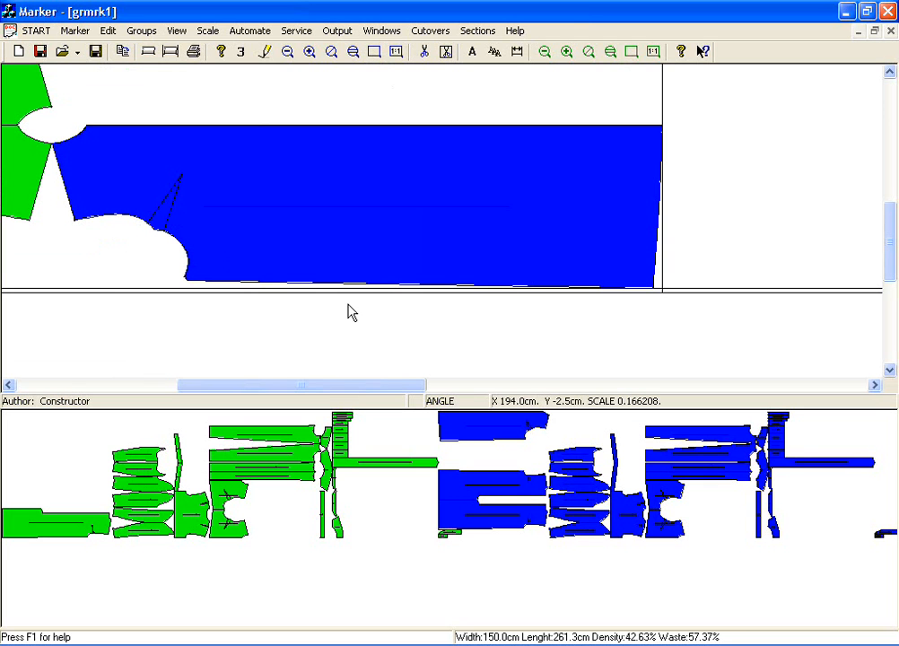
pyautogui.rightClick(369, 231)
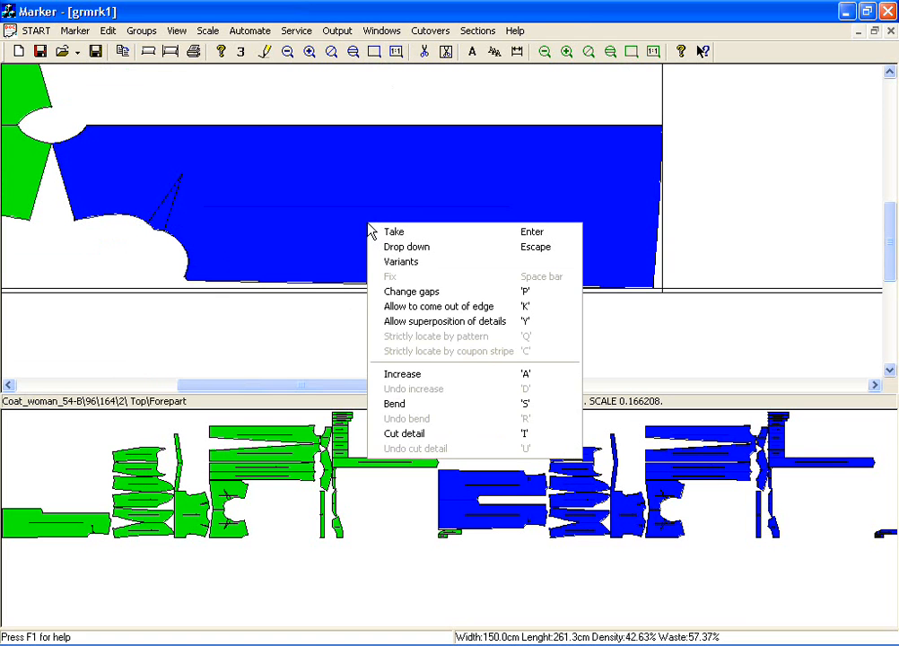
pyautogui.click(404, 307)
pyautogui.click(477, 325)
pyautogui.write('.7')
pyautogui.click(345, 364)
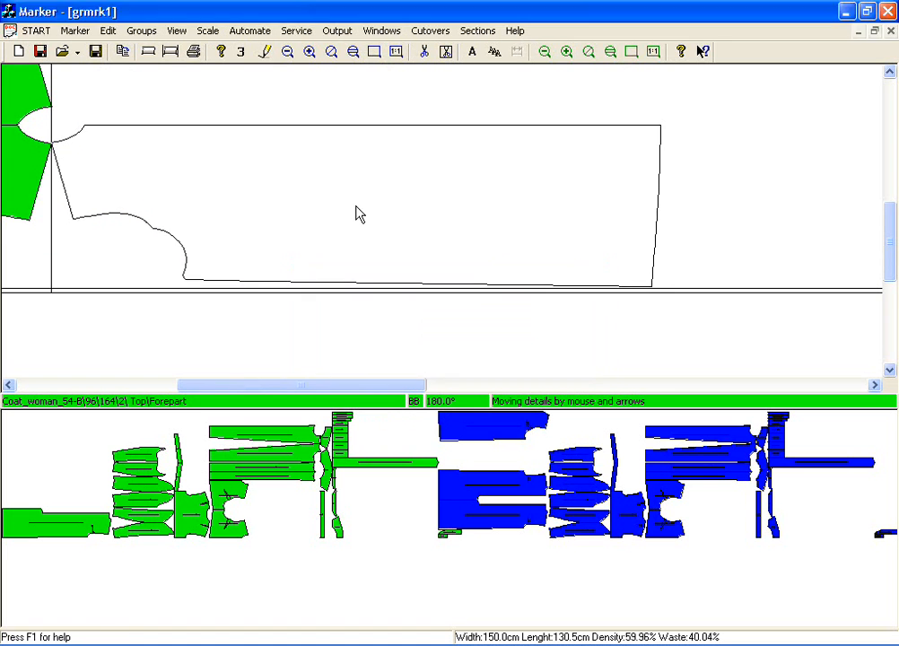
pyautogui.click(357, 217)
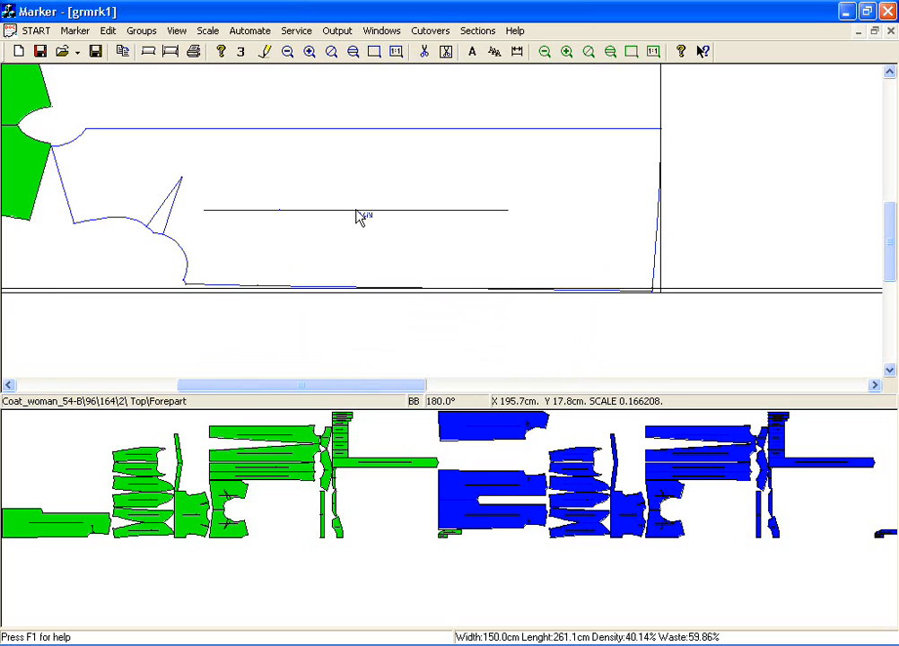
# Place a blue front yoke turned 180° above the blue forepart, against the shoulder of the upper green forepart
pyautogui.click(331, 52)
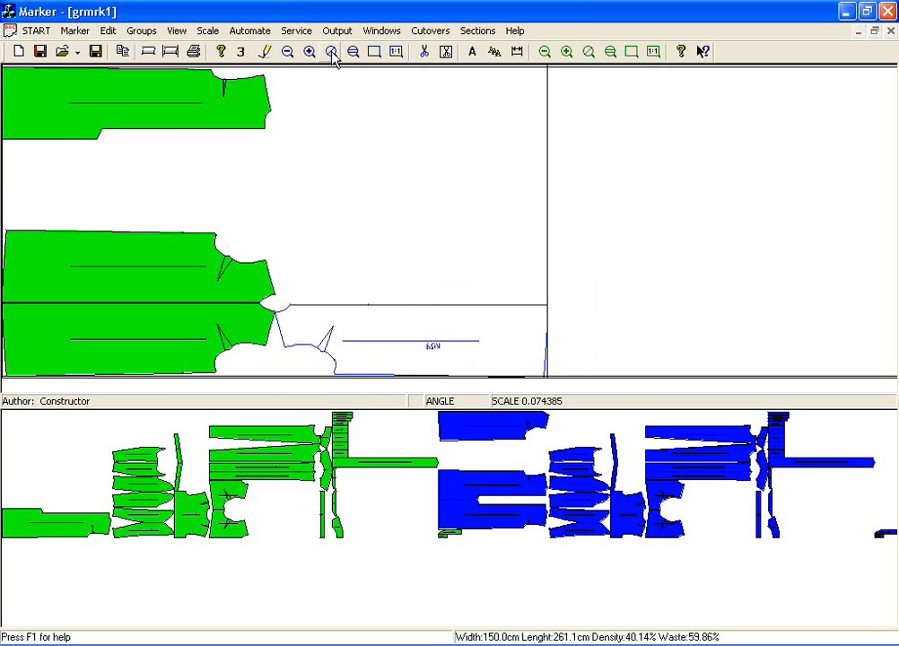
pyautogui.click(668, 538)
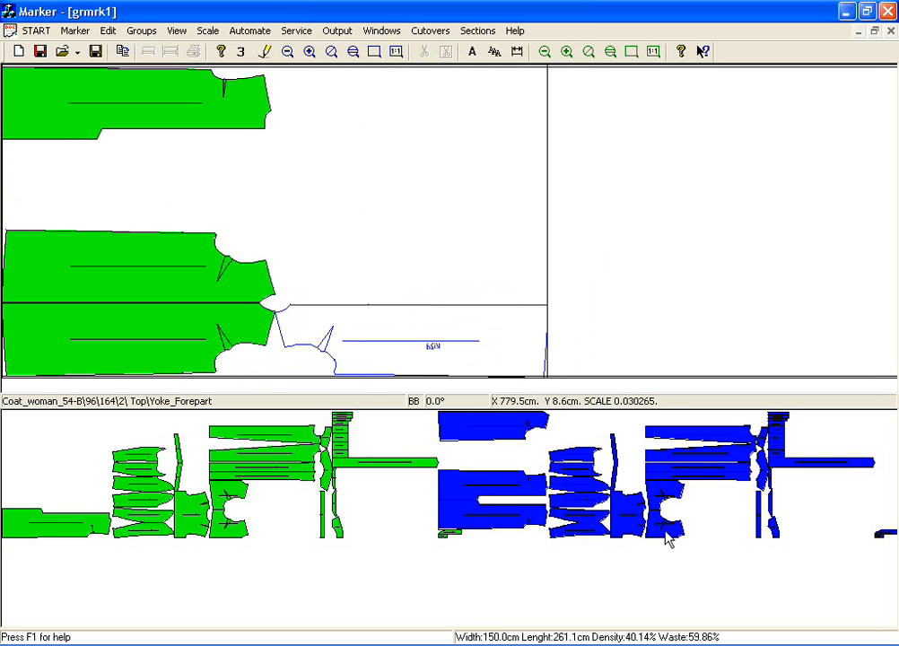
pyautogui.click(308, 275)
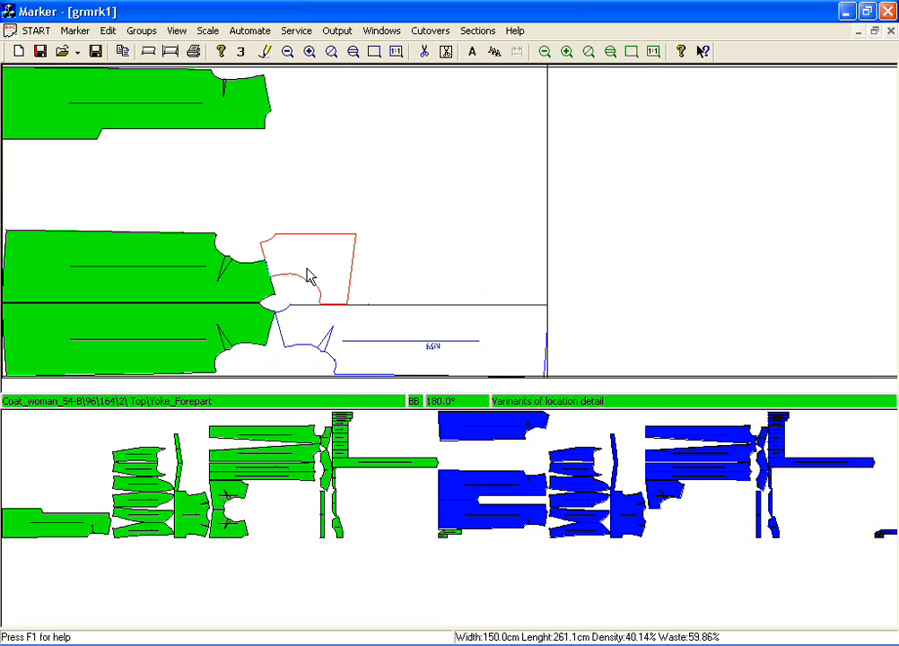
pyautogui.click(307, 275)
# Set the green tab's minimal gaps to 2 cm on its left and lower sides and place it inside the blue yoke's armhole
pyautogui.click(375, 51)
pyautogui.moveTo(241, 249); pyautogui.dragTo(423, 309)
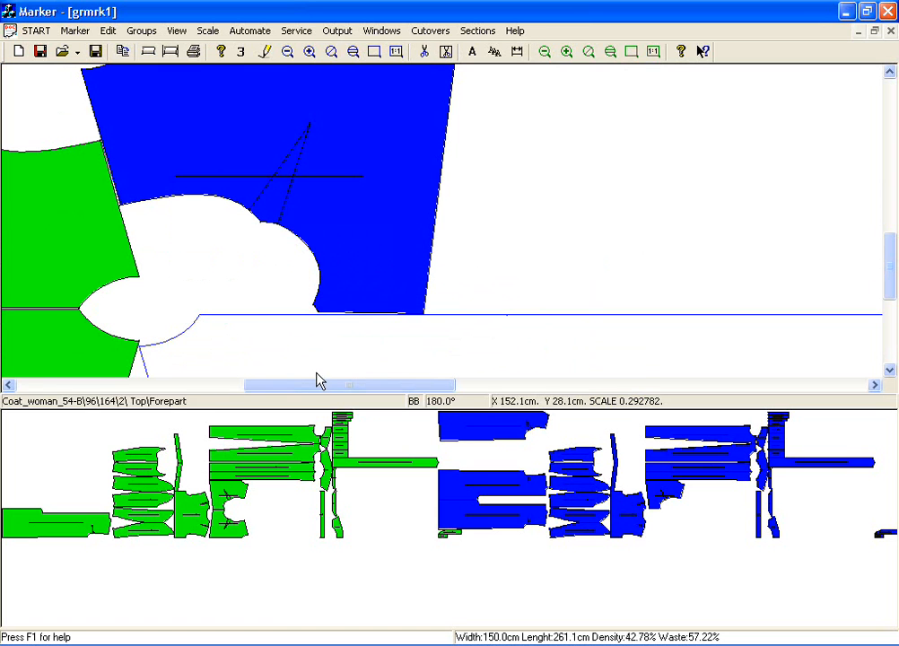
pyautogui.click(443, 540)
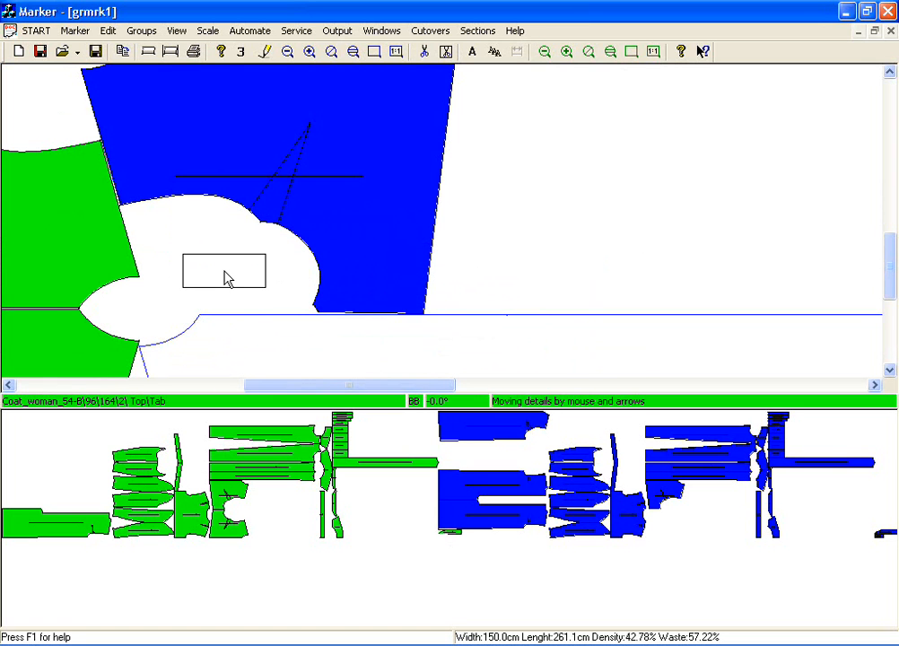
pyautogui.rightClick(226, 279)
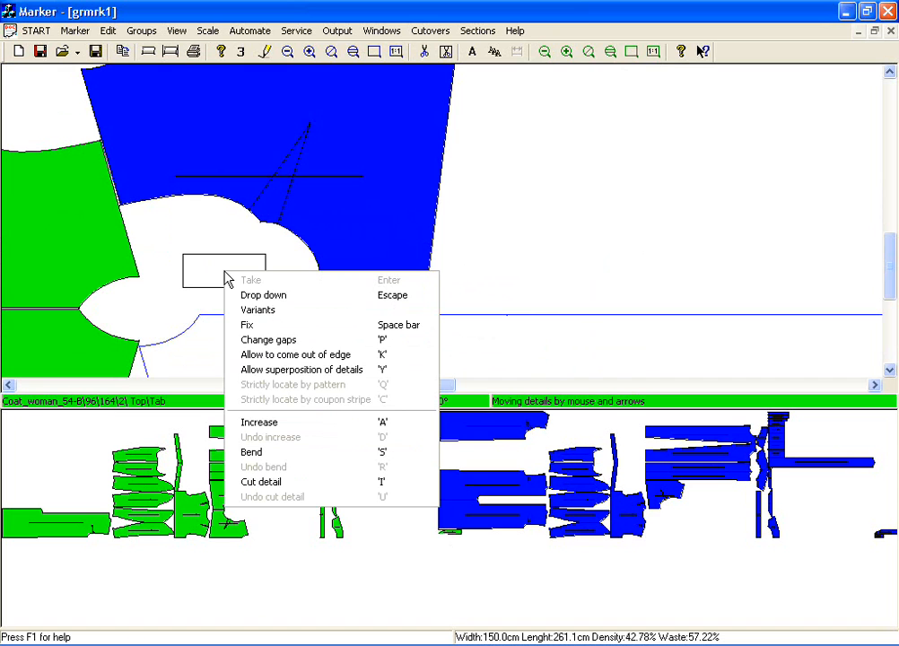
pyautogui.click(262, 342)
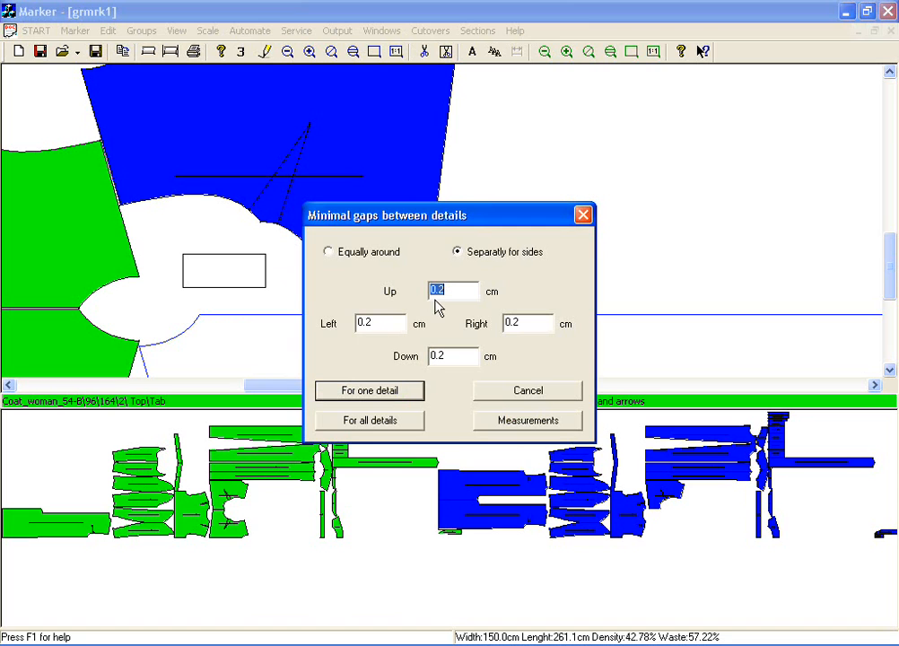
pyautogui.press('Tab')
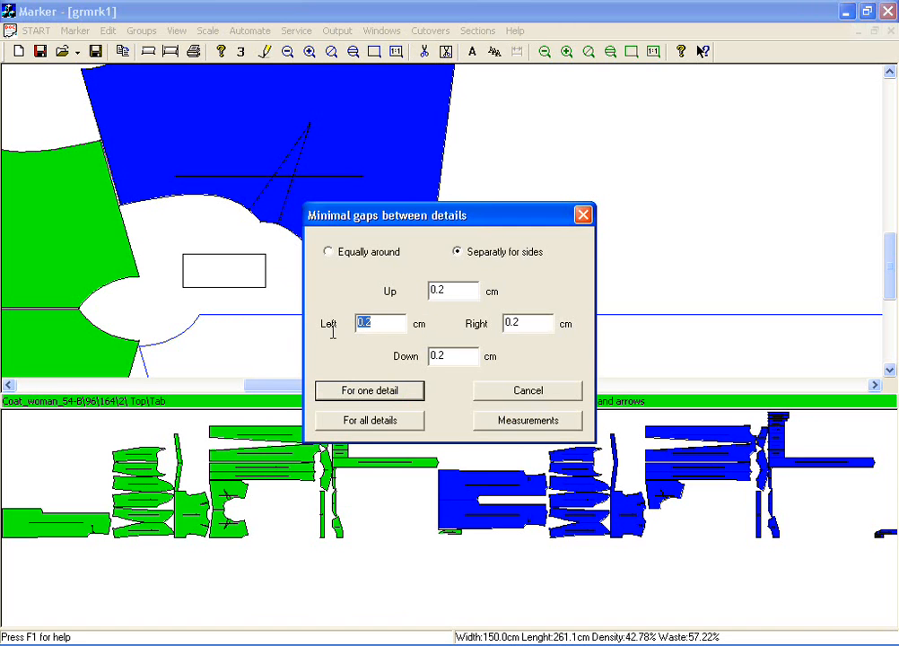
pyautogui.write('2')
pyautogui.doubleClick(460, 357)
pyautogui.write('2')
pyautogui.click(374, 391)
pyautogui.click(217, 279)
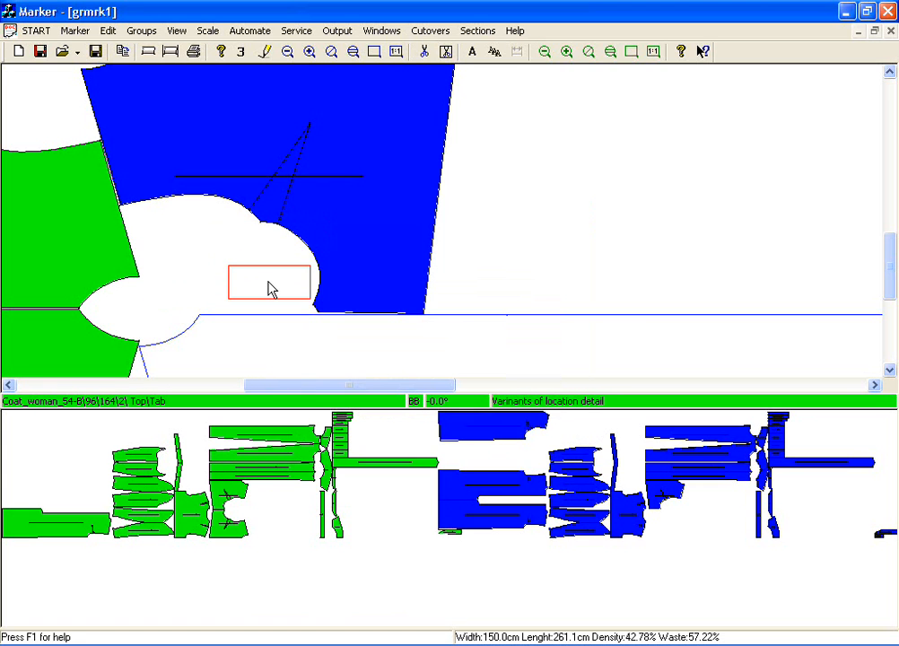
pyautogui.click(271, 289)
# Rotate a green lower sleeve part without grain limitation to 80° and place it beside the blue front yoke, above the blue forepart
pyautogui.click(353, 51)
pyautogui.click(143, 454)
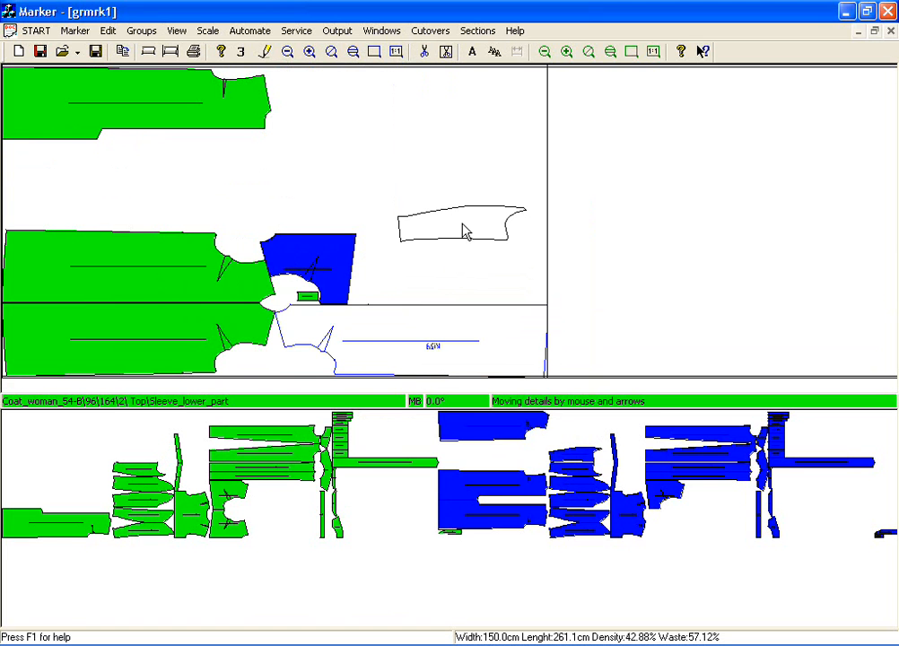
pyautogui.press('Tab')
pyautogui.press('space')
pyautogui.press('space')
pyautogui.press('space')
pyautogui.press('space')
pyautogui.press('space')
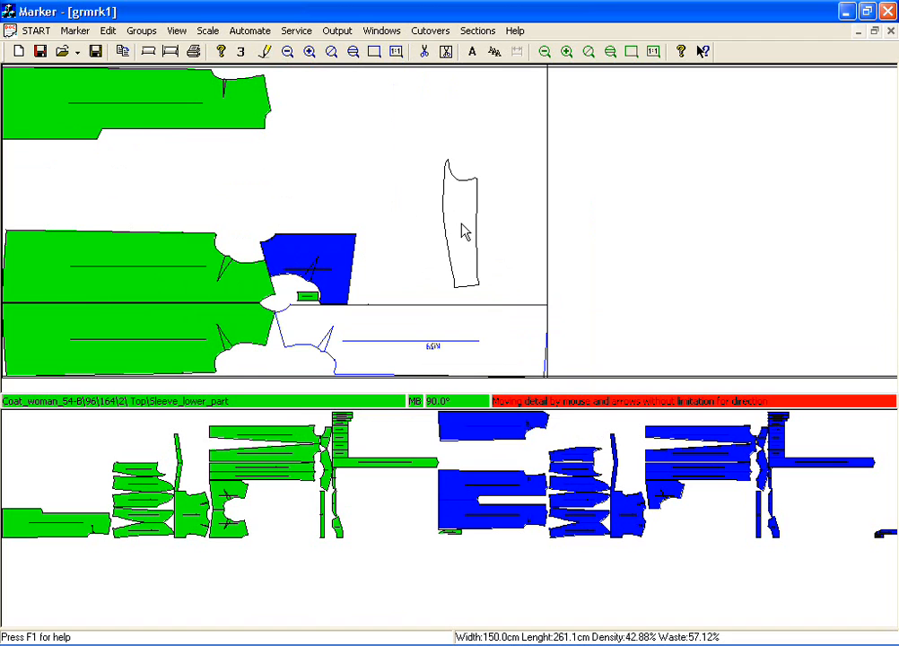
pyautogui.press('r')
pyautogui.press('r')
pyautogui.scroll(1, 459, 233)
pyautogui.scroll(-3, 459, 234)
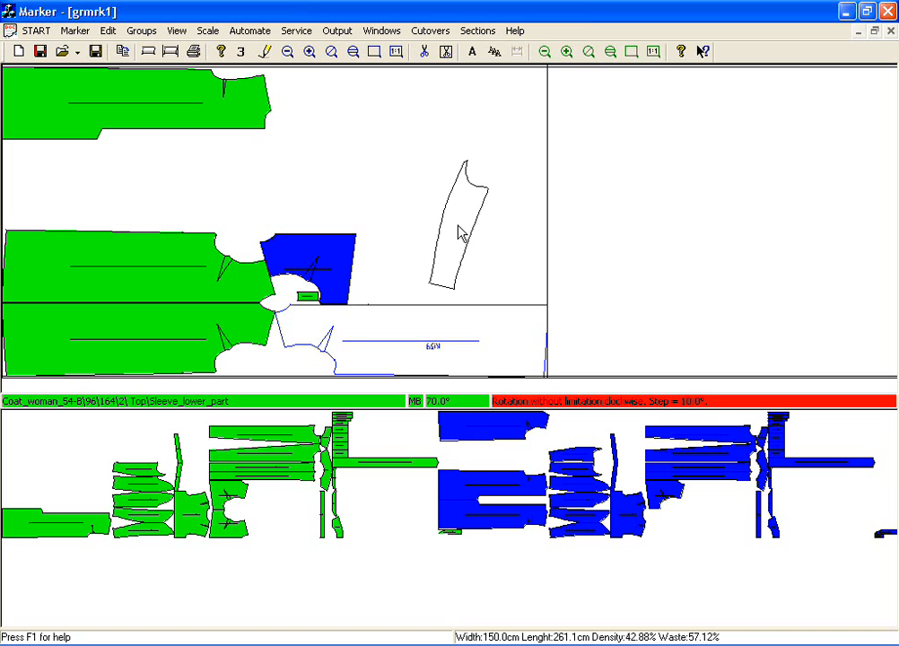
pyautogui.scroll(1, 430, 246)
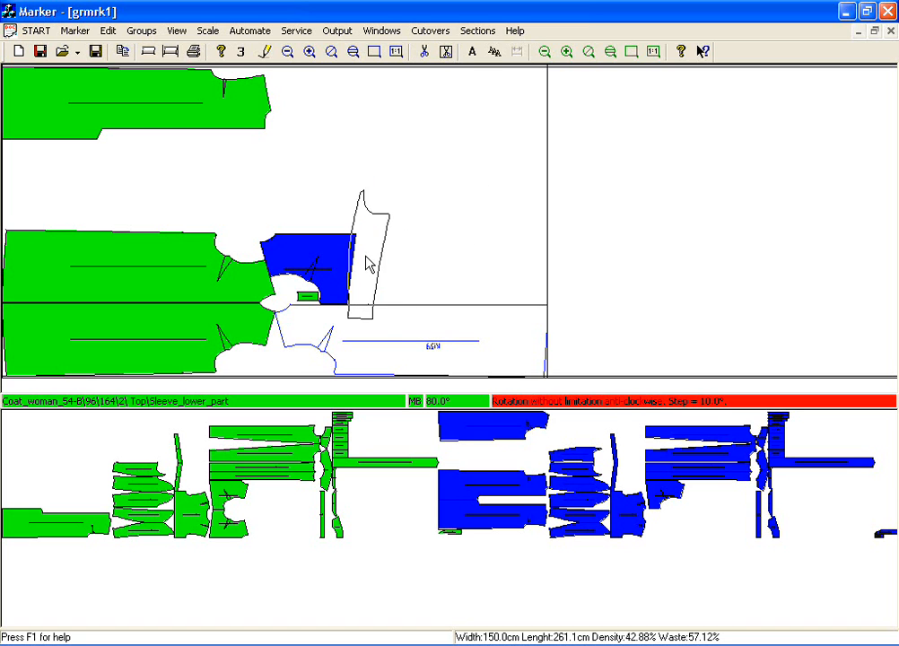
pyautogui.click(374, 248)
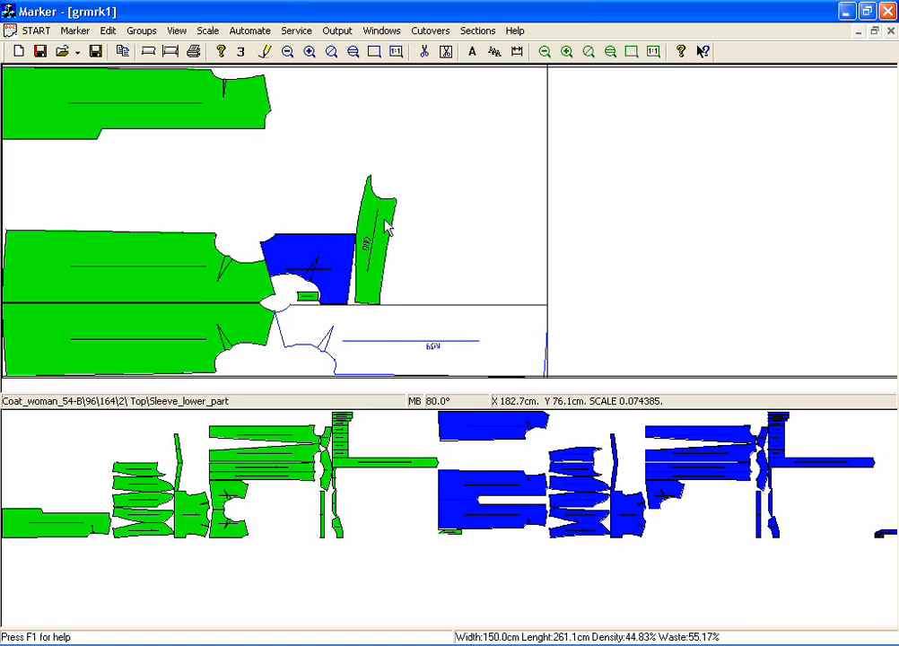
# Return the green lower sleeve, the green tab and the blue front yoke to the unplaced pieces
pyautogui.click(386, 231)
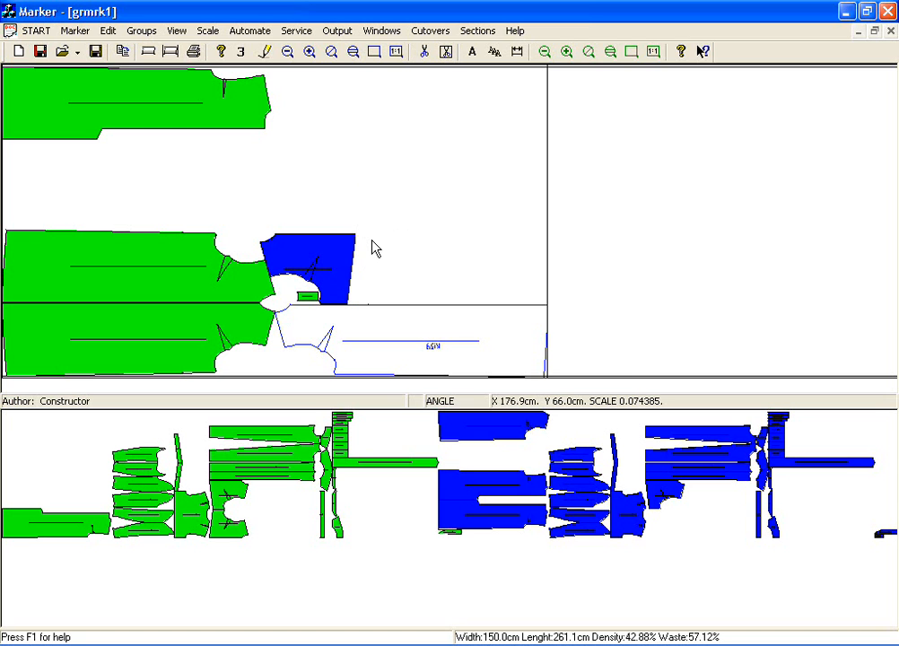
pyautogui.click(335, 57)
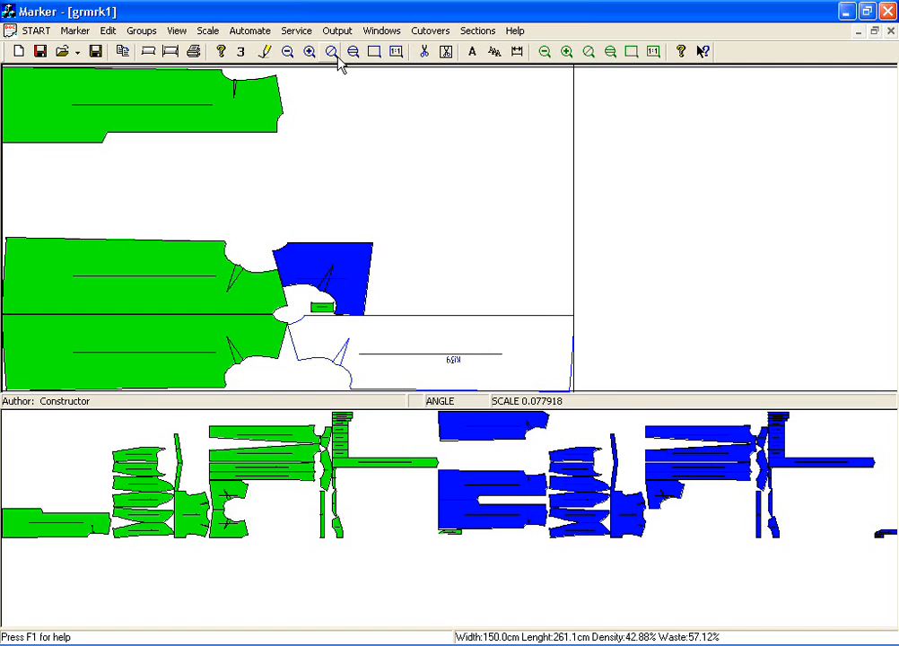
pyautogui.click(321, 310)
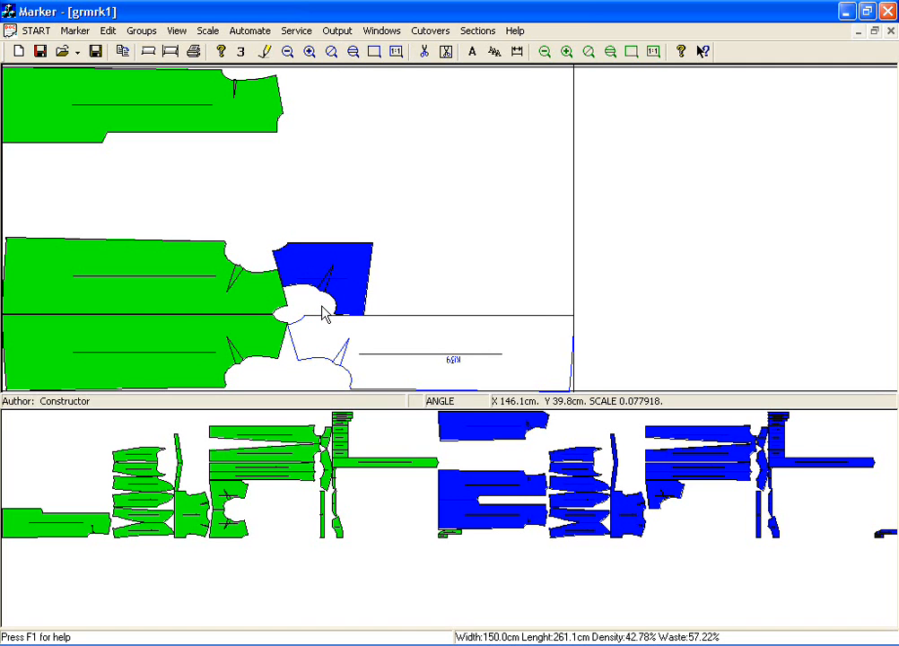
pyautogui.click(323, 285)
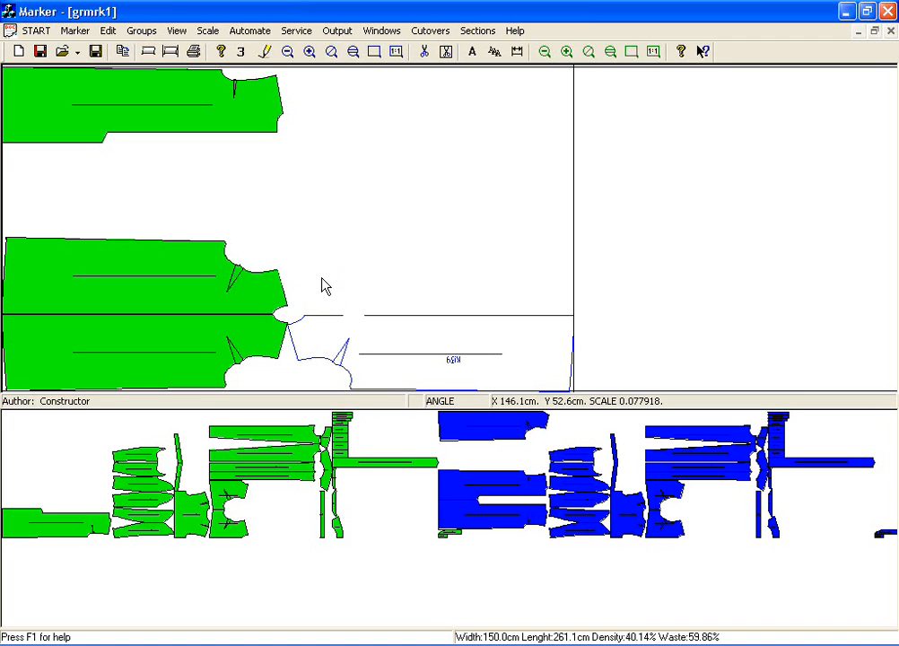
# Run the 100-variant autosearch for the remaining pieces, stop it early and keep the resulting layout
pyautogui.click(494, 52)
pyautogui.click(430, 492)
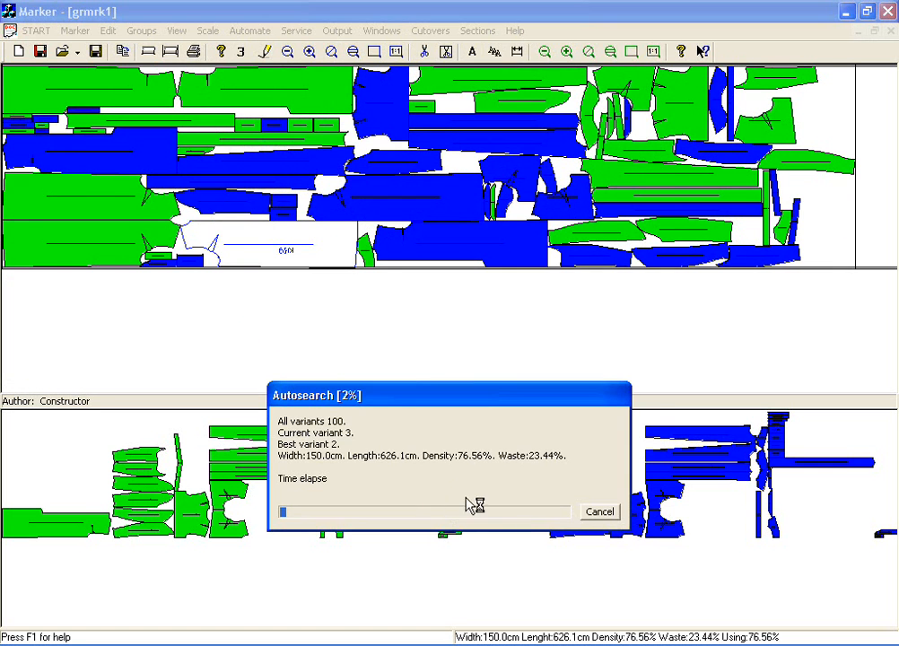
pyautogui.click(597, 514)
pyautogui.click(398, 490)
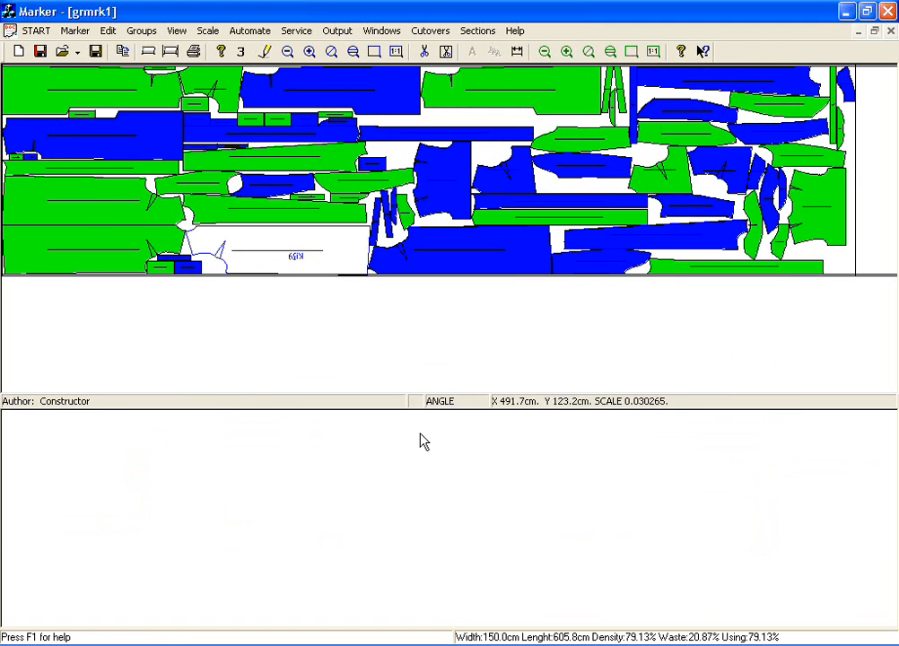
# Clear the loosely packed pieces at the end of the marker, including both blue coat-breast pieces and the narrow green strip, back to the unplaced pieces
pyautogui.click(446, 57)
pyautogui.moveTo(568, 68); pyautogui.dragTo(875, 310)
pyautogui.click(732, 86)
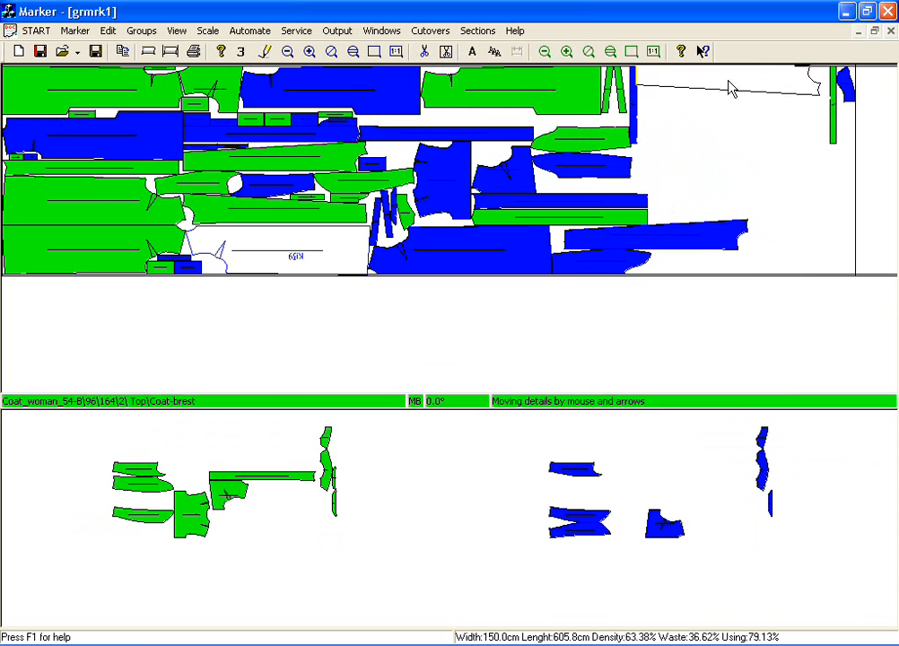
pyautogui.click(835, 99)
pyautogui.click(848, 101)
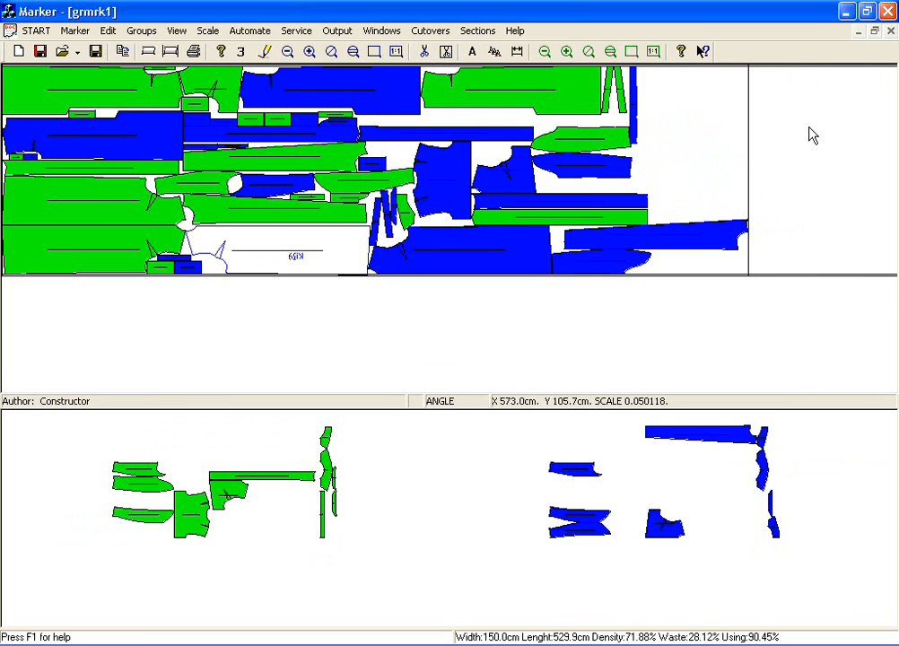
pyautogui.click(693, 229)
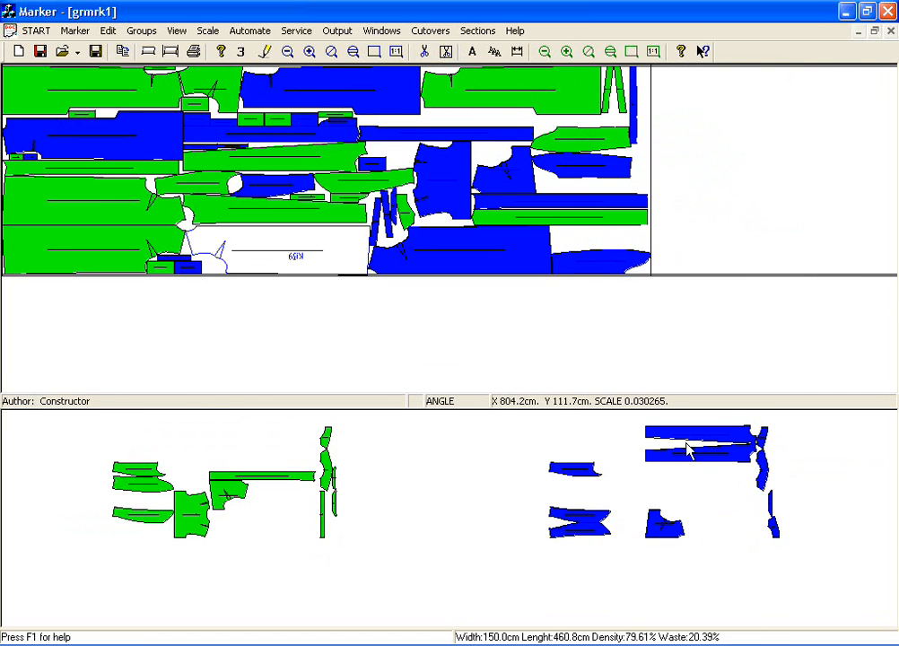
# Return the narrow blue strip and the two green yoke facings at the marker's upper end to the unplaced pieces
pyautogui.click(636, 125)
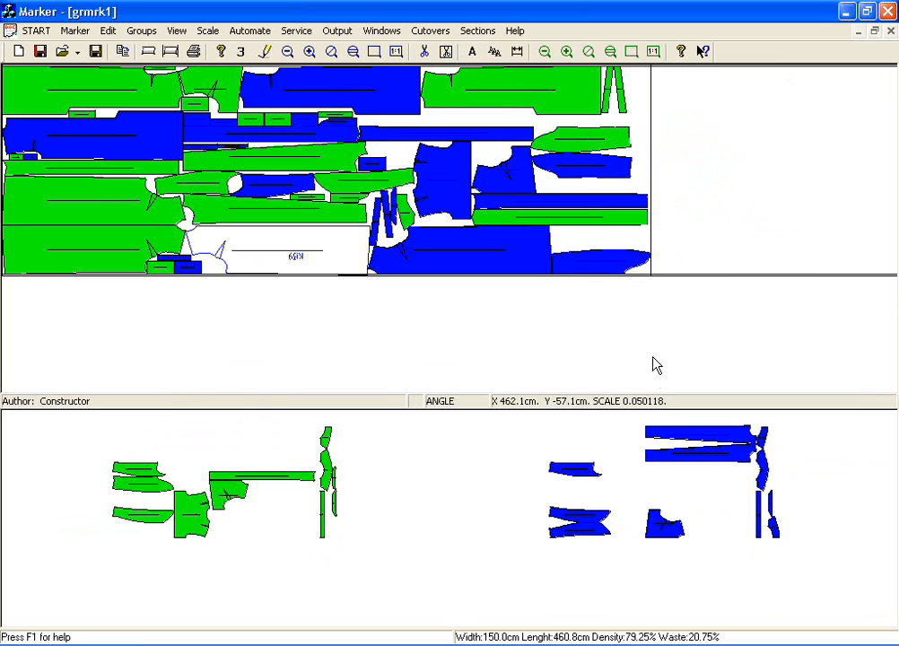
pyautogui.click(618, 80)
pyautogui.click(607, 90)
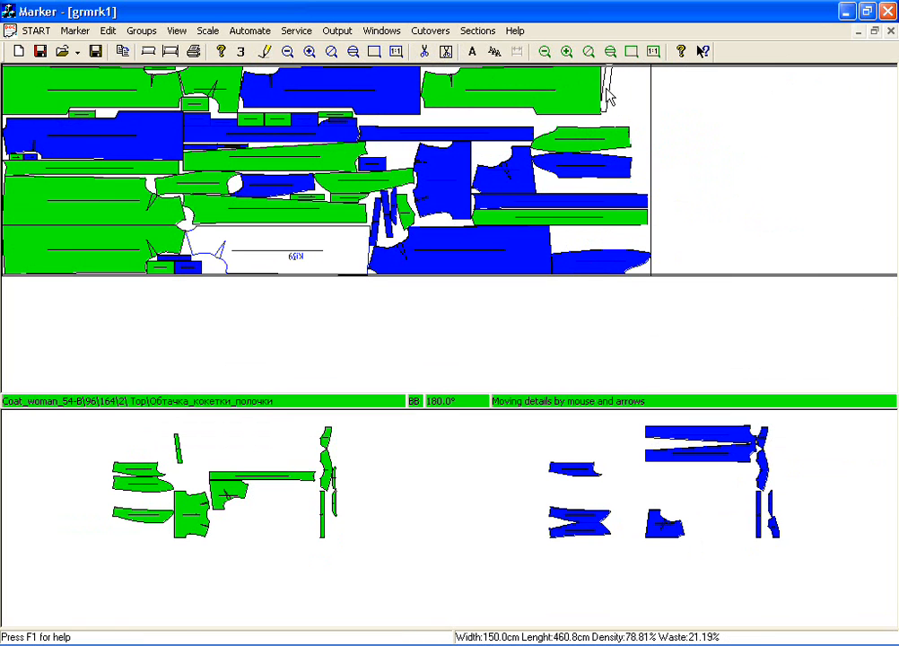
# Place one blue coat-breast piece along the upper edge after the last green large piece, with the green forepart placket directly beneath it
pyautogui.click(681, 439)
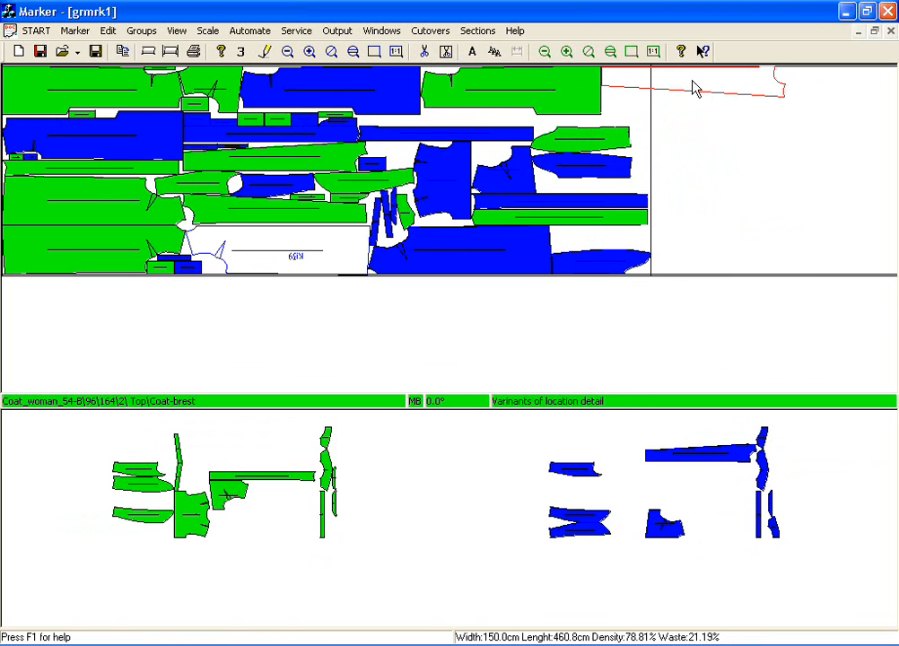
pyautogui.click(692, 87)
pyautogui.click(273, 480)
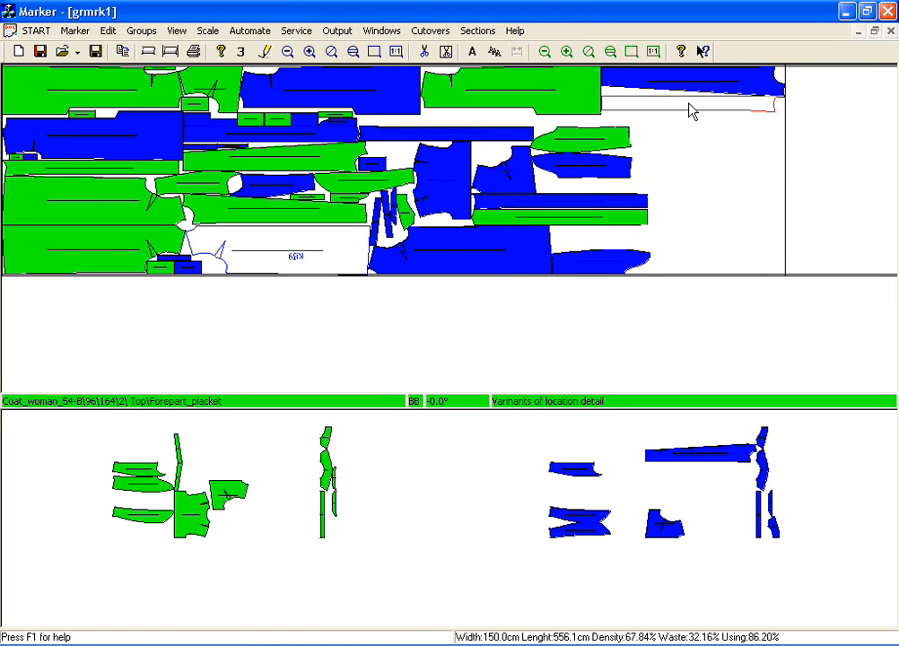
pyautogui.click(692, 110)
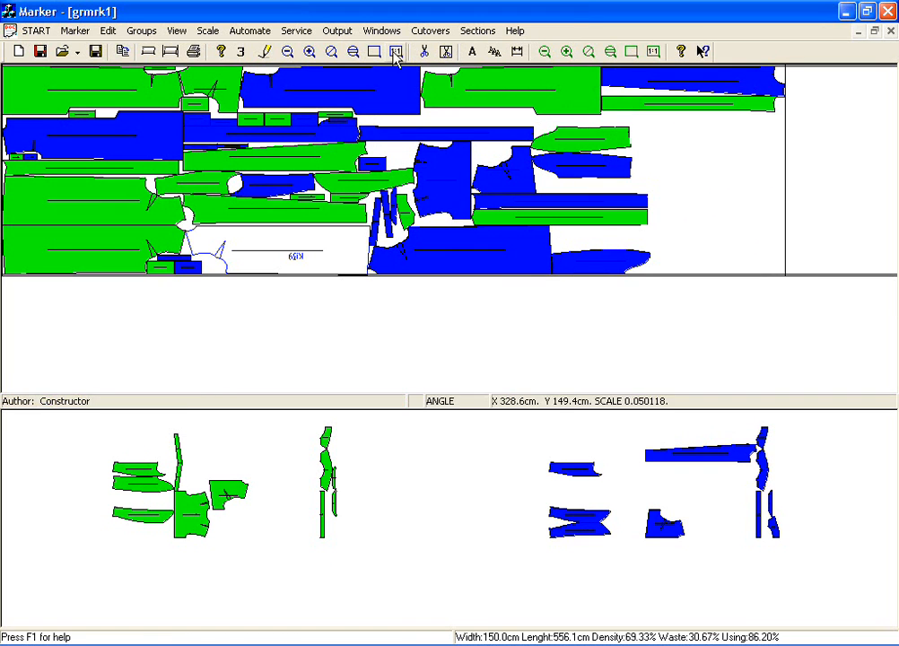
# Run the 100-variant autosearch for all pieces still unplaced, stop it early and keep the best layout found
pyautogui.click(494, 52)
pyautogui.click(450, 494)
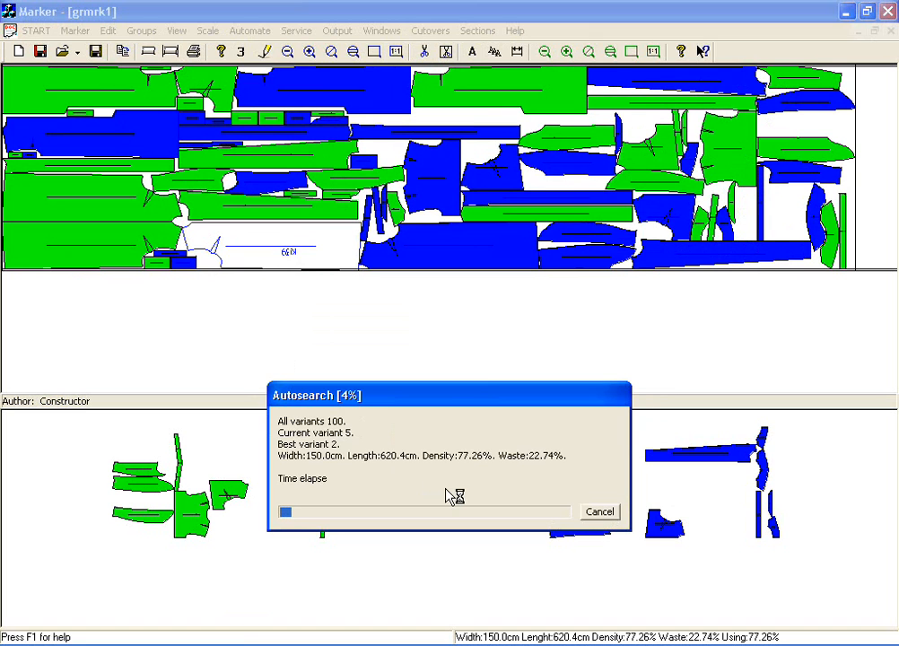
pyautogui.click(599, 513)
pyautogui.click(381, 487)
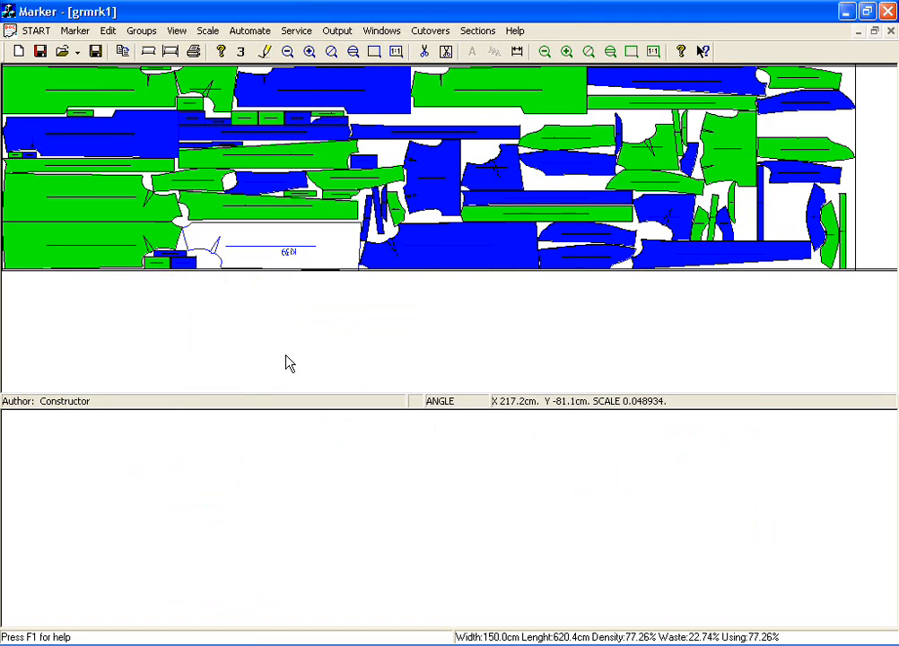
# Open the existing marker M1 without saving the changes to the coat marker
pyautogui.click(63, 51)
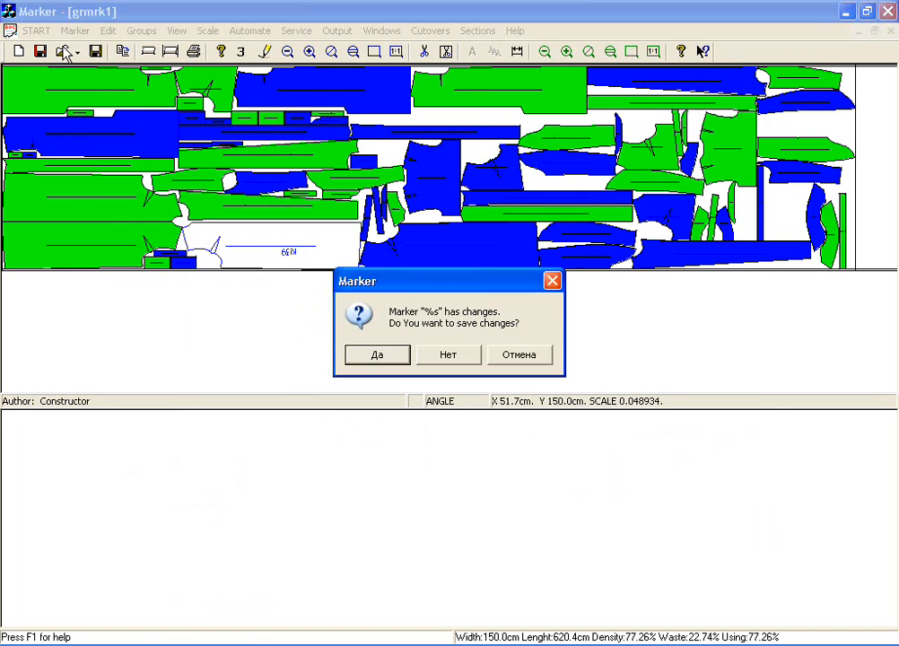
pyautogui.click(420, 357)
pyautogui.doubleClick(153, 142)
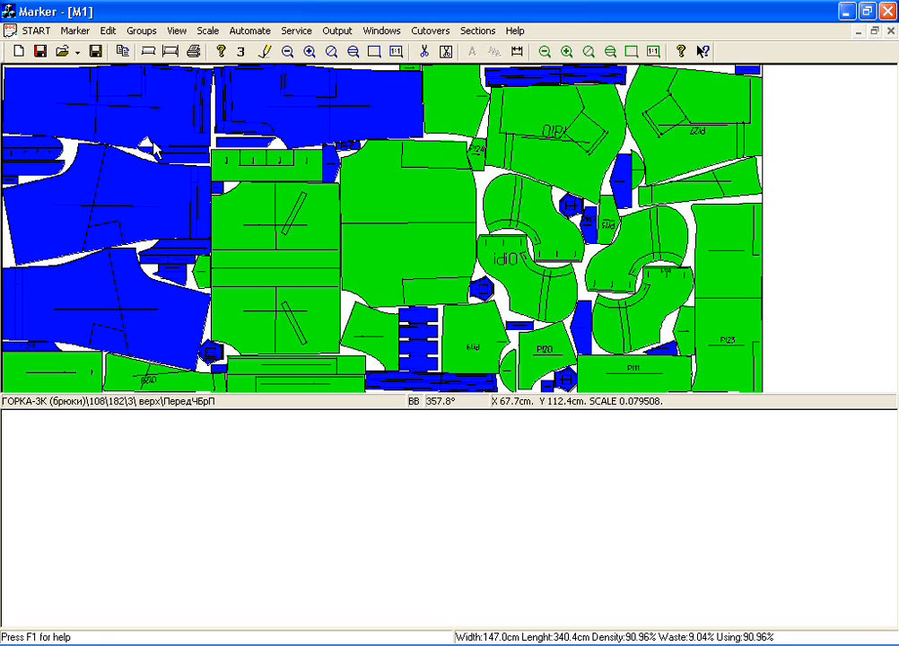
# Return all pieces of the marker to the unplaced area and add a cutover at about 373.1 cm
pyautogui.click(446, 51)
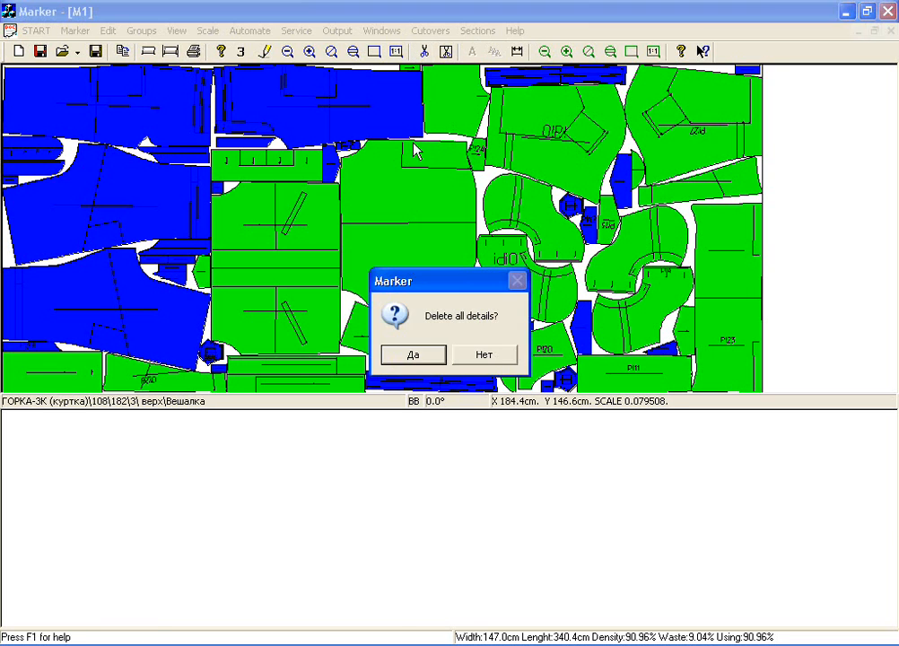
pyautogui.click(412, 355)
pyautogui.click(431, 31)
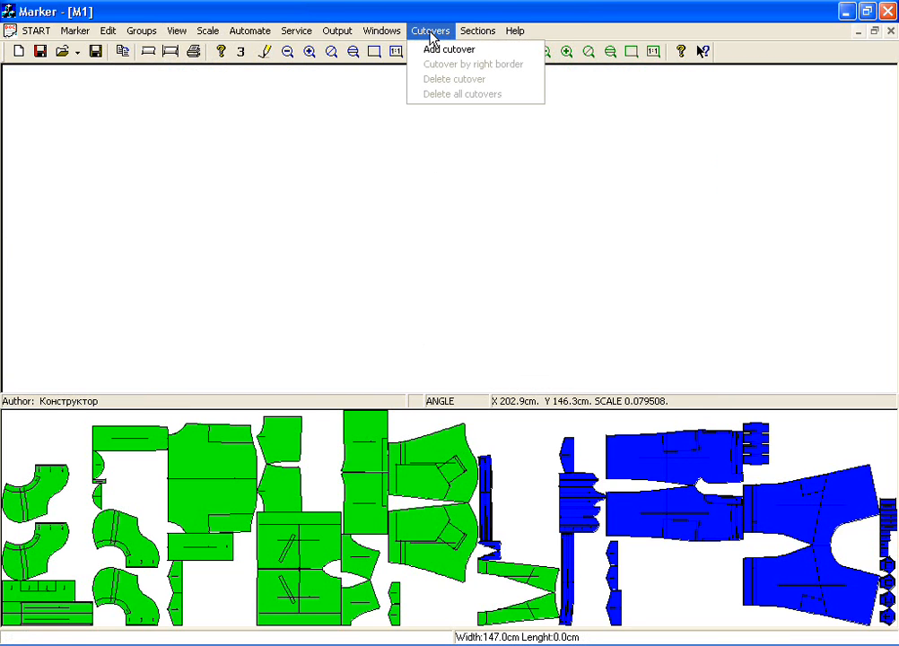
pyautogui.click(444, 49)
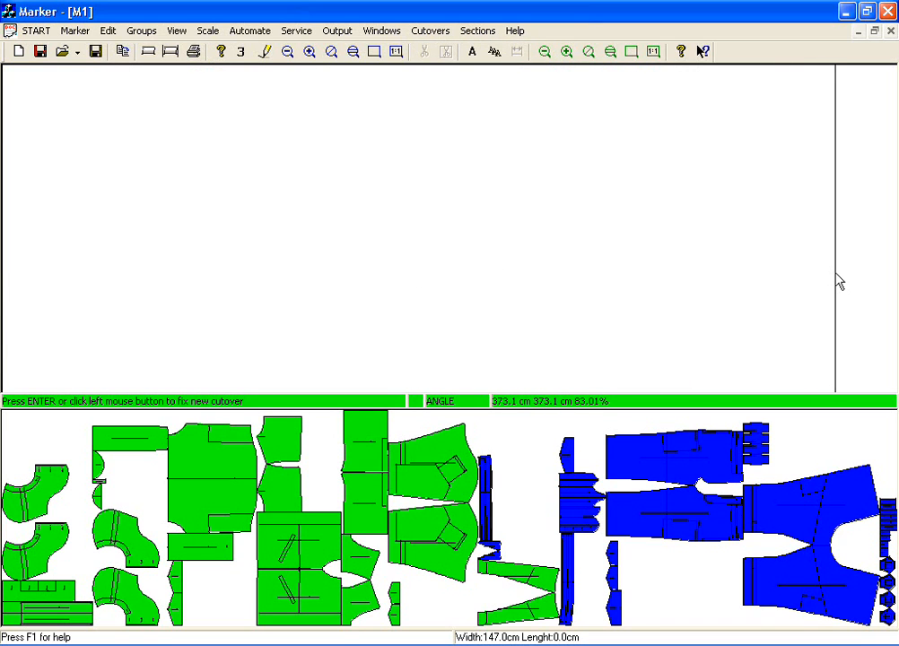
pyautogui.click(836, 276)
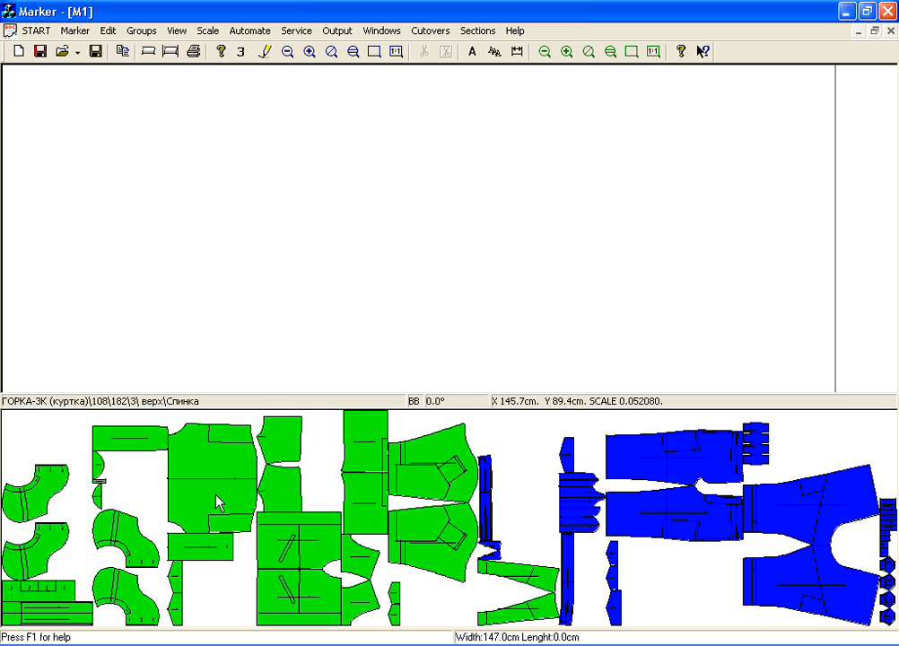
# Place a jacket front rotated 180° in the lower corner at the cutover and the jacket back in the lower corner at the marker's start
pyautogui.click(297, 536)
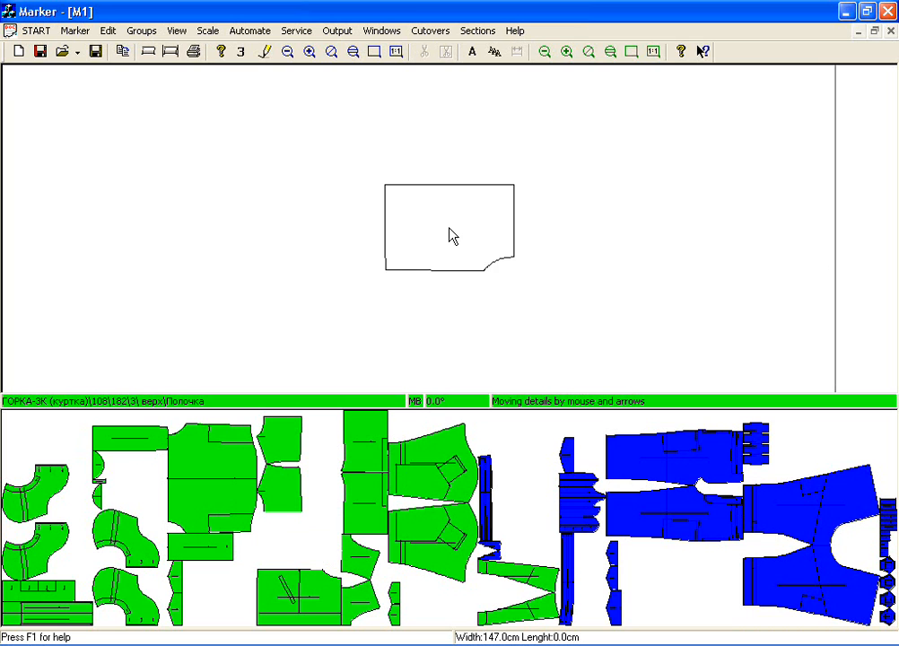
pyautogui.rightClick(433, 223)
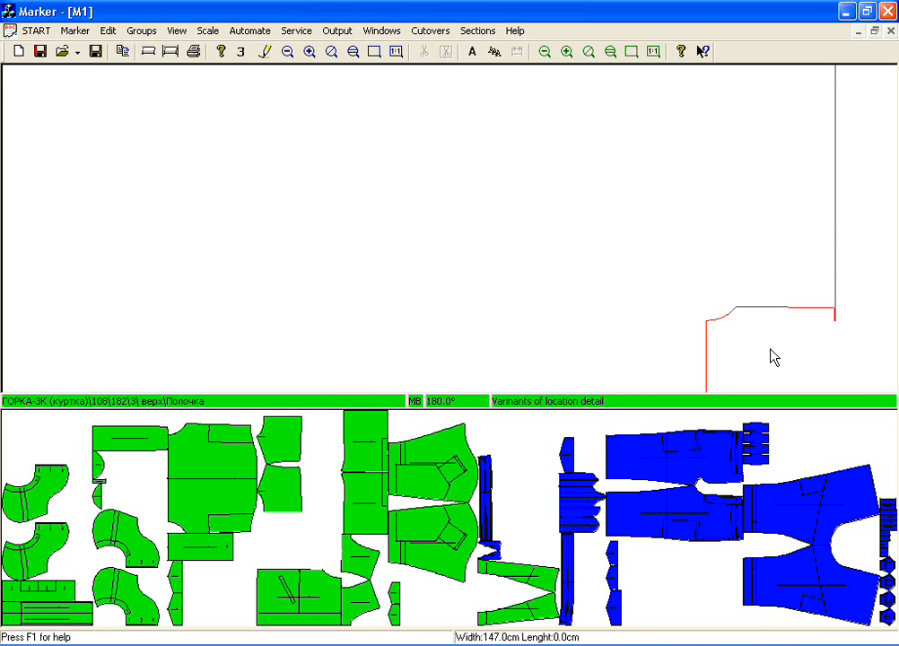
pyautogui.click(772, 357)
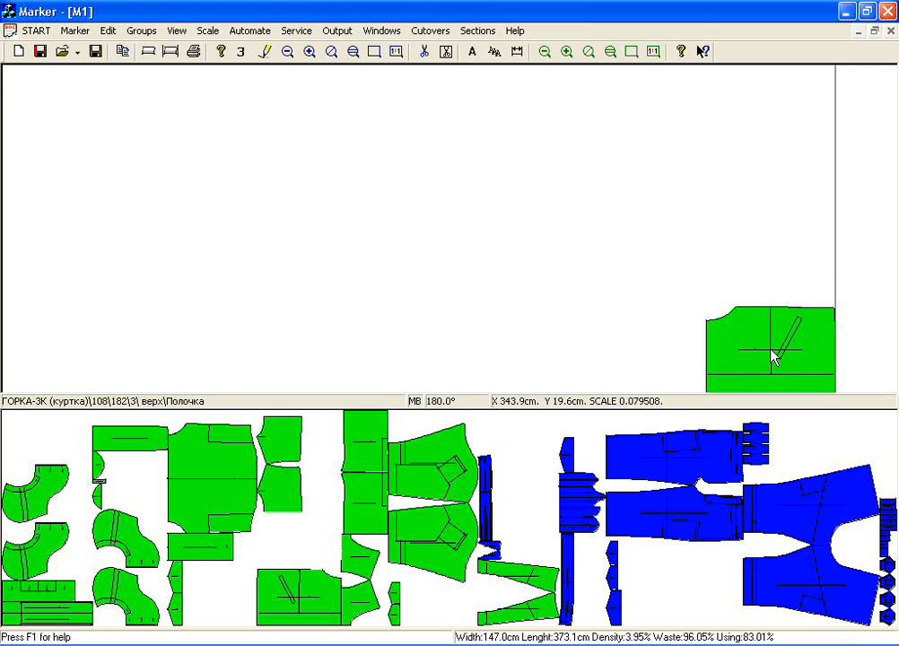
pyautogui.click(213, 519)
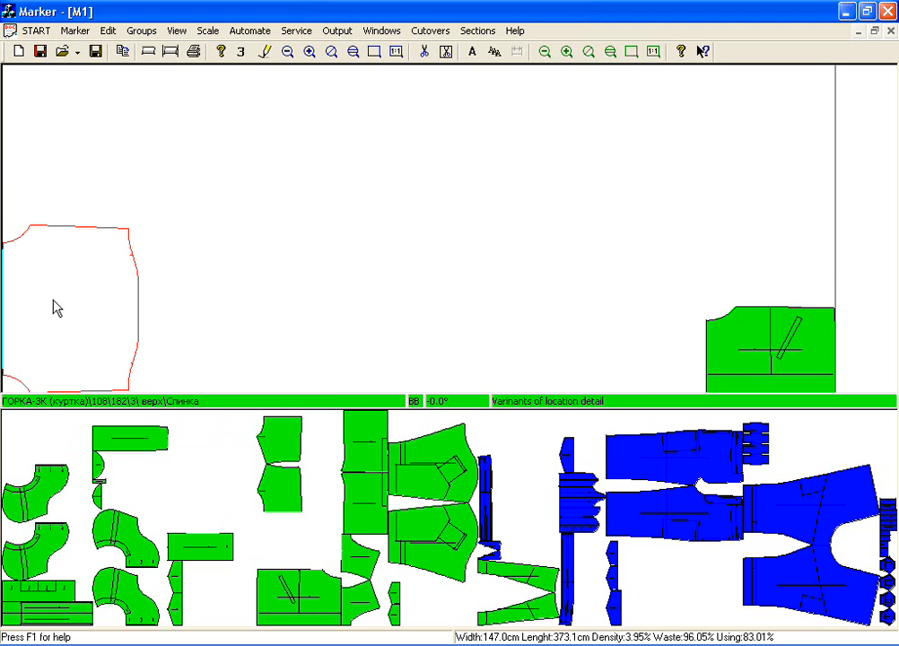
pyautogui.click(52, 296)
# Rotate the second jacket front to 180° and place it in the upper corner against the cutover
pyautogui.click(286, 599)
pyautogui.press('space')
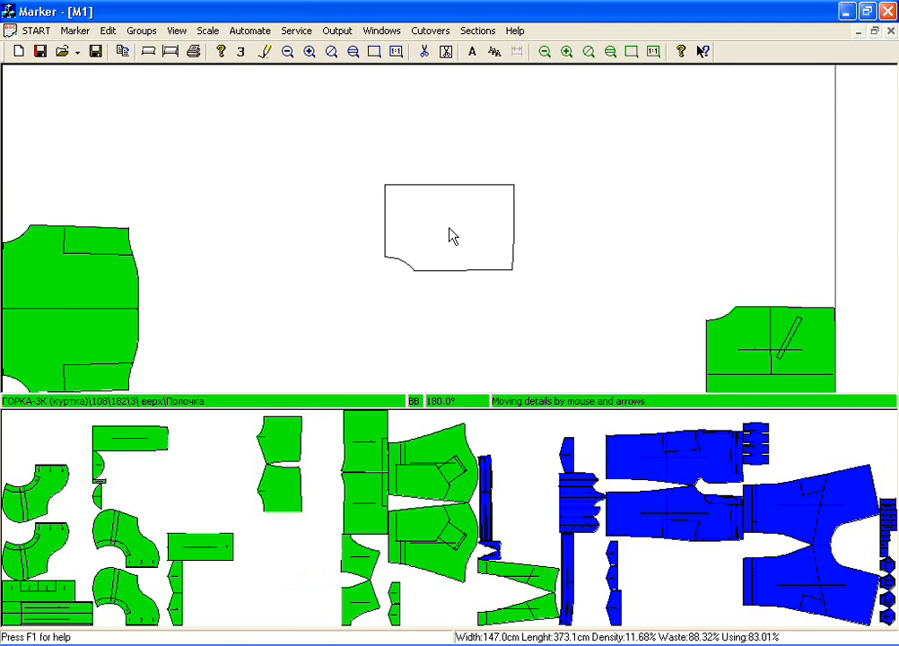
pyautogui.click(772, 106)
pyautogui.click(772, 115)
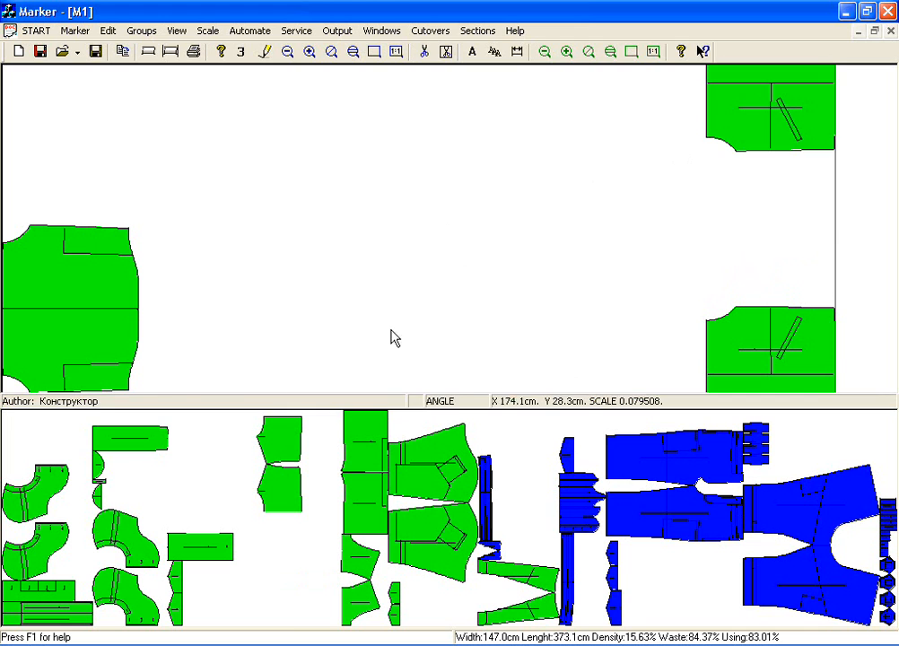
# Place the piece СредЧКапН in the upper corner at the marker's start and a ПодклБК piece against the cutover, below the upper front
pyautogui.click(156, 439)
pyautogui.click(54, 90)
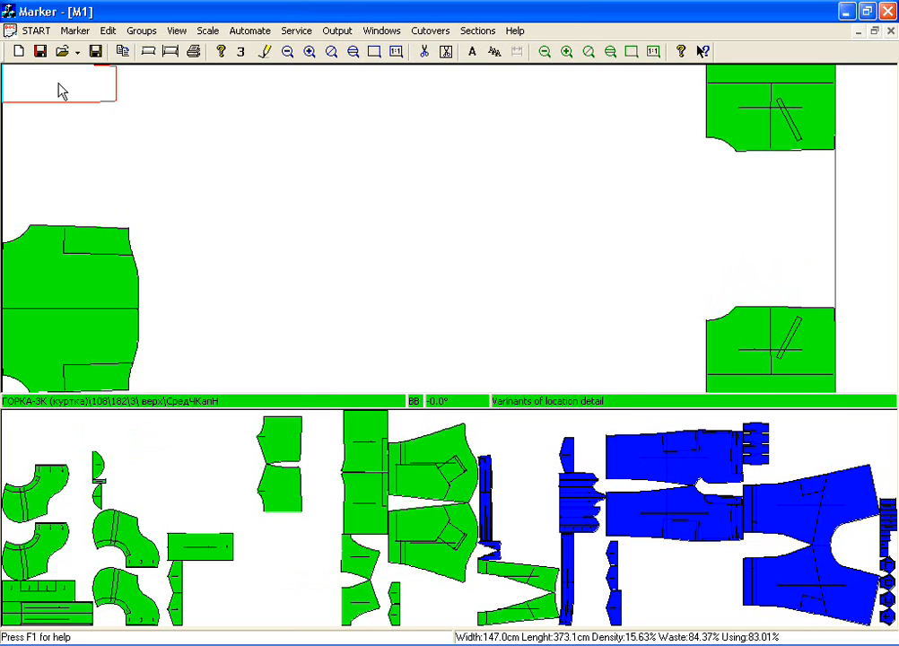
pyautogui.click(61, 90)
pyautogui.click(372, 471)
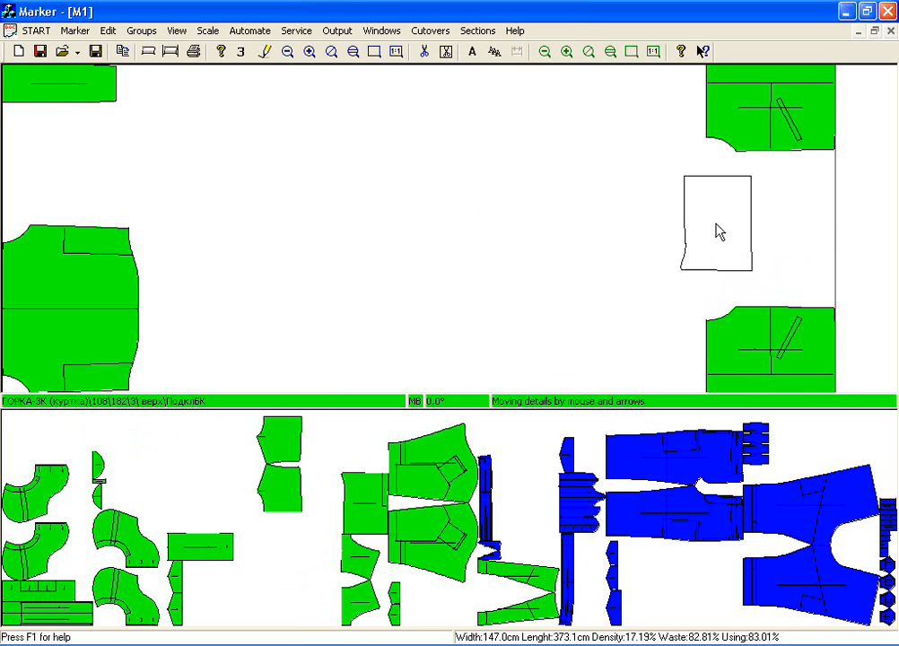
pyautogui.click(798, 205)
pyautogui.click(802, 205)
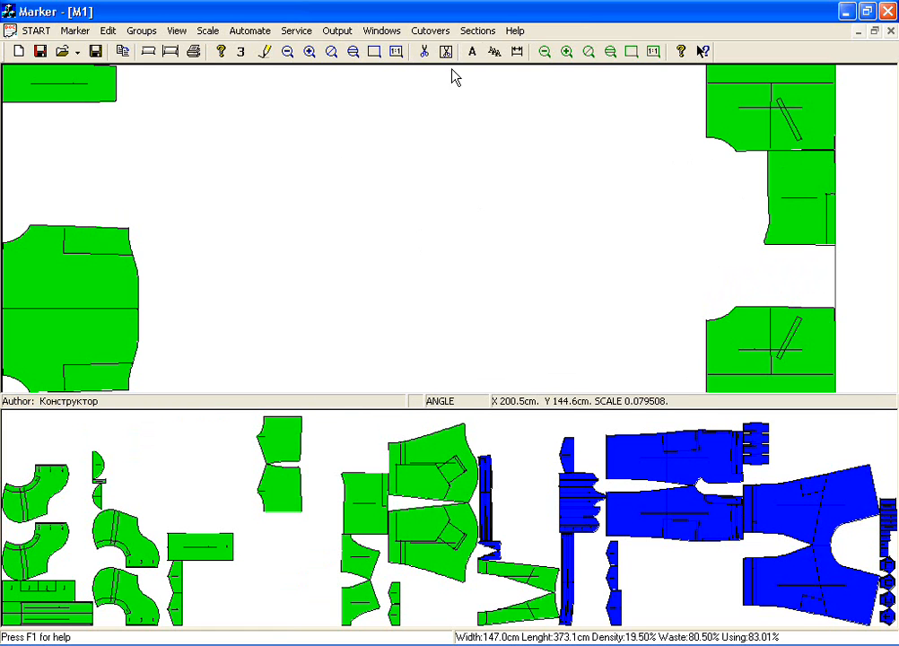
# Run the autosearch to lay out the remaining jacket and trouser pieces around the manually placed ones
pyautogui.click(497, 53)
pyautogui.click(448, 490)
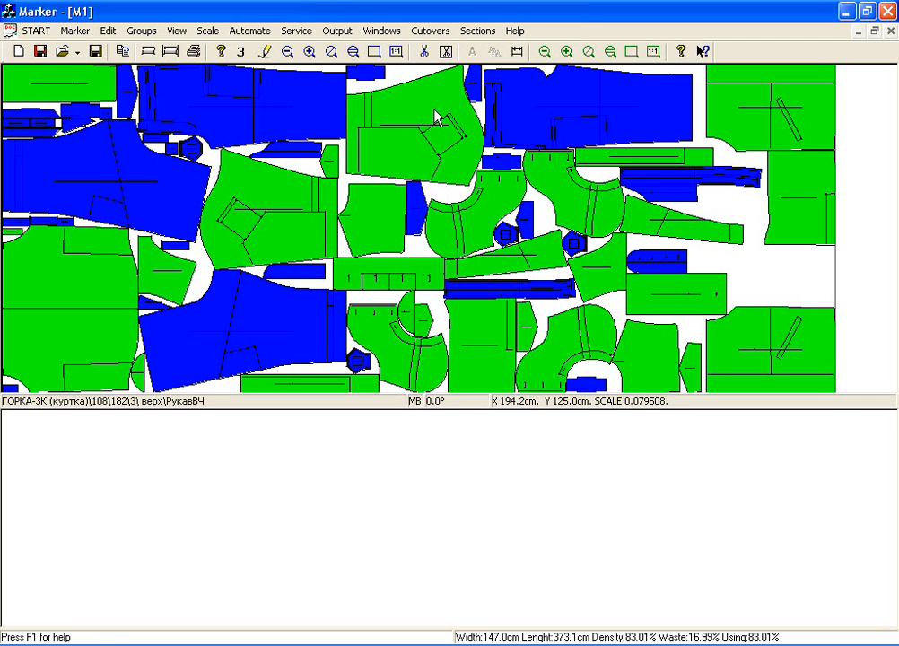
# Return all pieces to the unplaced area and replace the cutover in the lay-up task with two cutovers at 150 cm and 300 cm
pyautogui.click(427, 52)
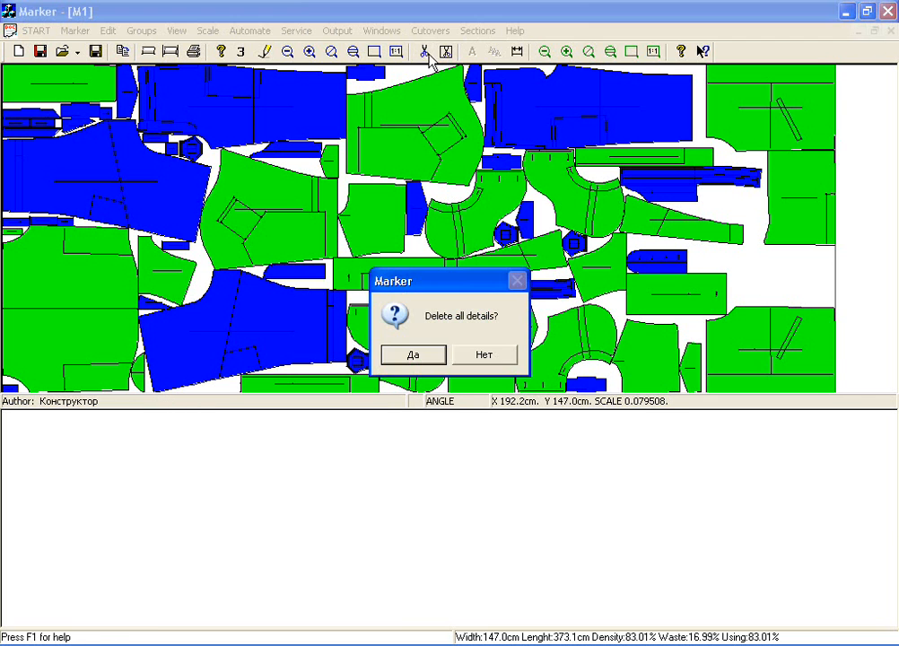
pyautogui.click(411, 355)
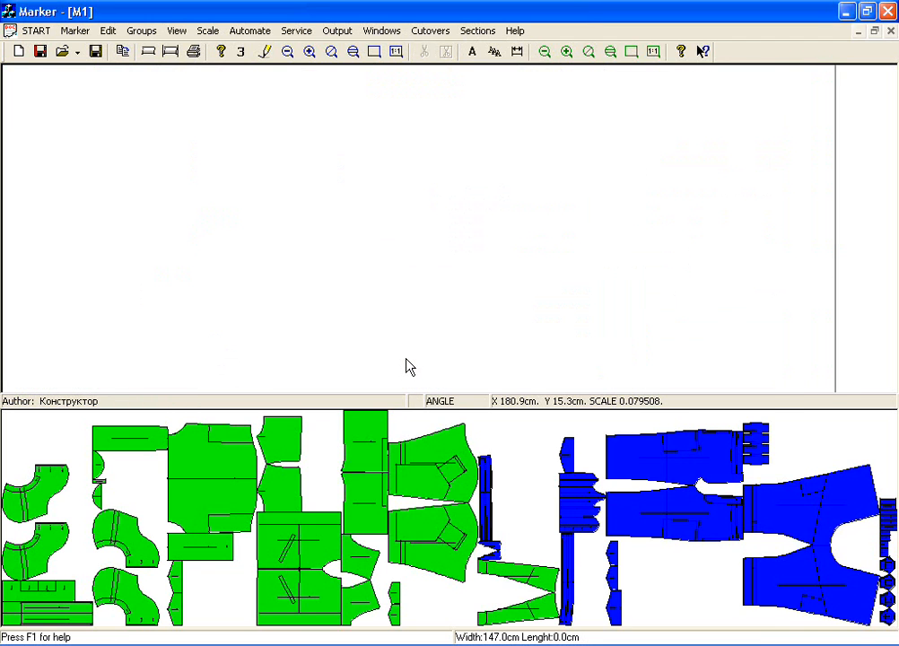
pyautogui.click(240, 52)
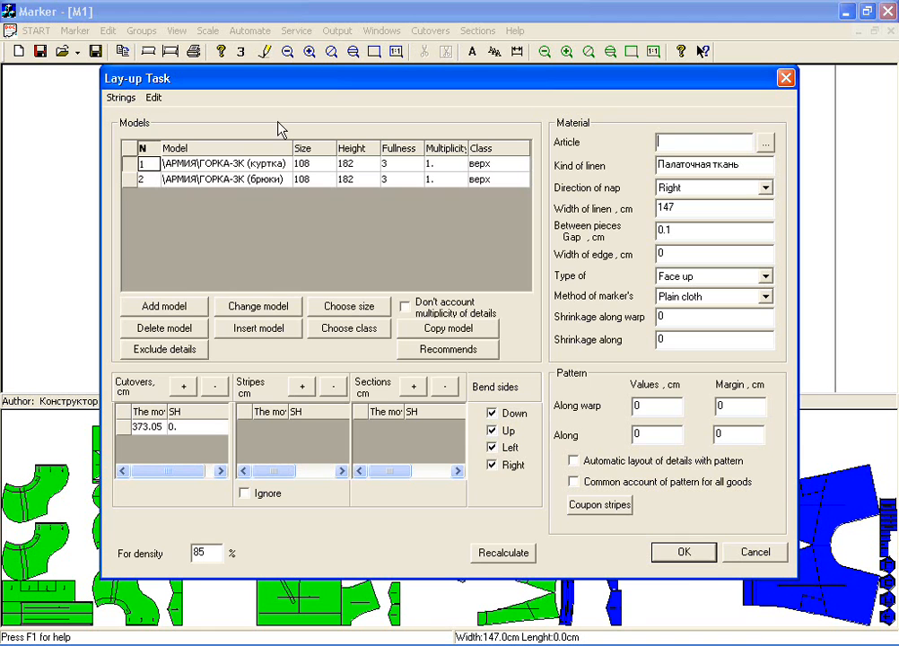
pyautogui.click(215, 386)
pyautogui.click(183, 386)
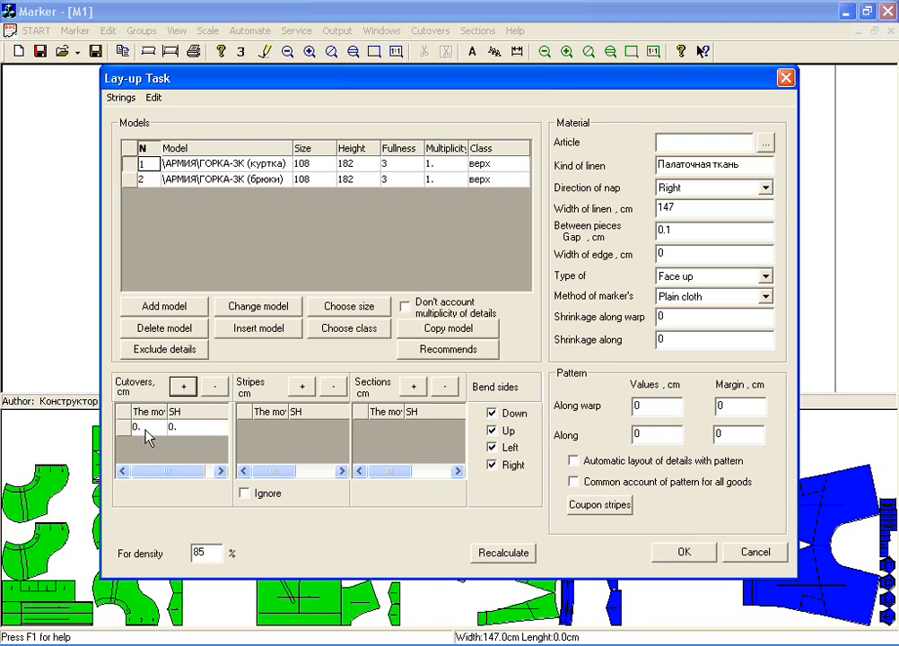
pyautogui.click(146, 428)
pyautogui.write('150')
pyautogui.click(183, 386)
pyautogui.click(152, 444)
pyautogui.write('300')
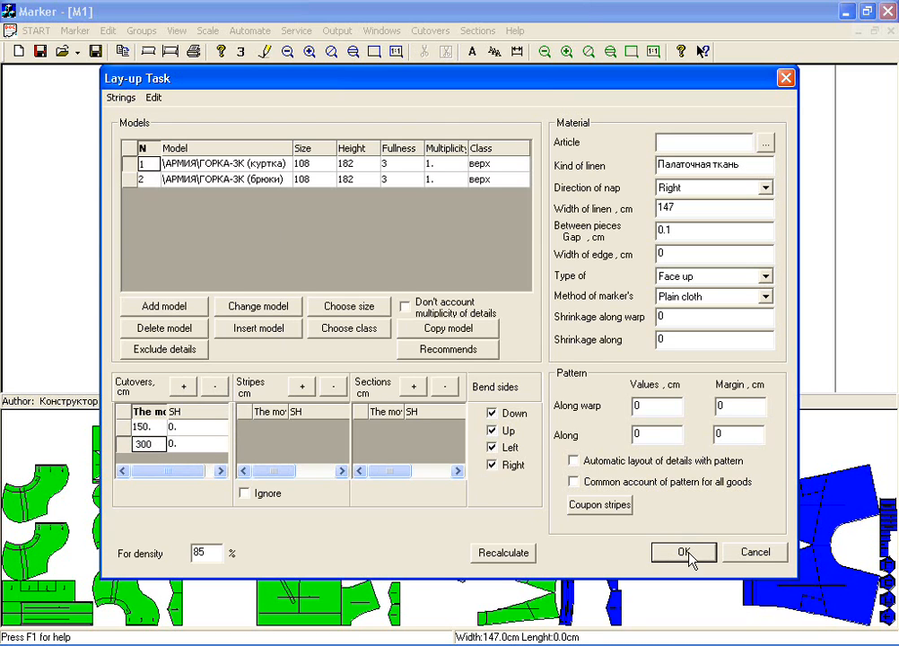
pyautogui.click(687, 554)
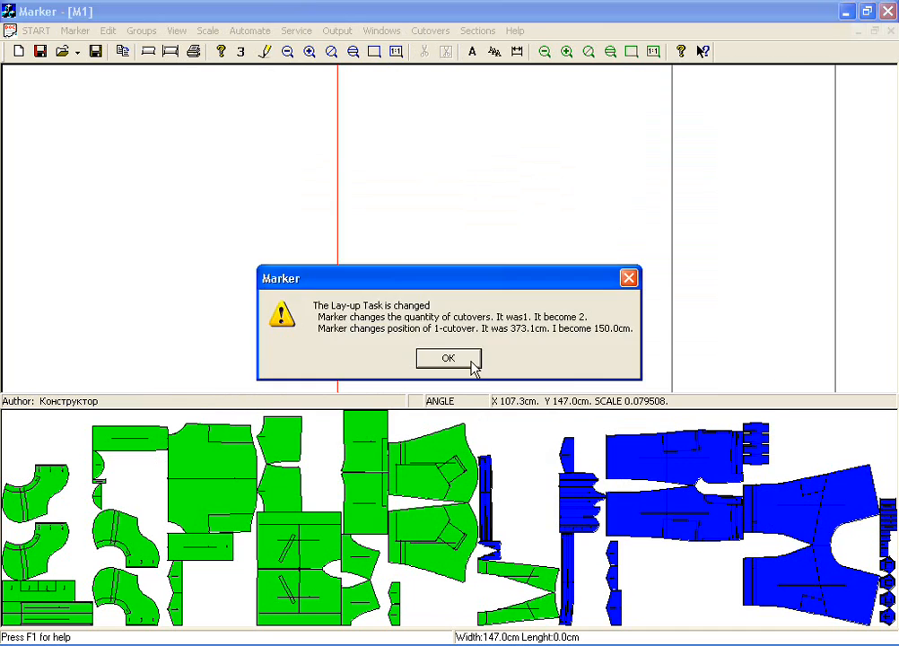
pyautogui.click(466, 362)
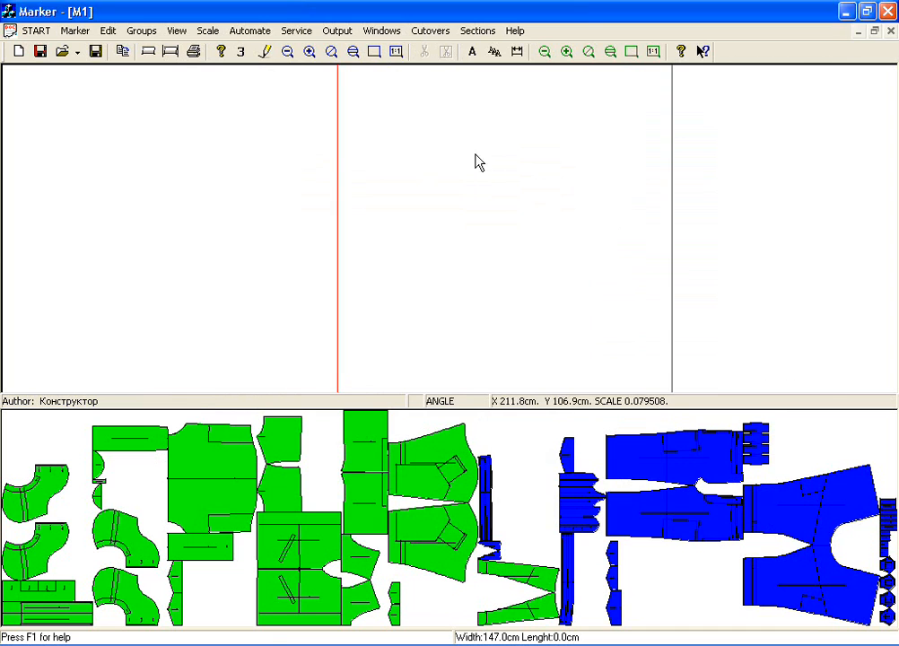
# Run the 100-variant autosearch across the two cutovers, stop it early and keep the resulting layout
pyautogui.click(508, 54)
pyautogui.click(446, 489)
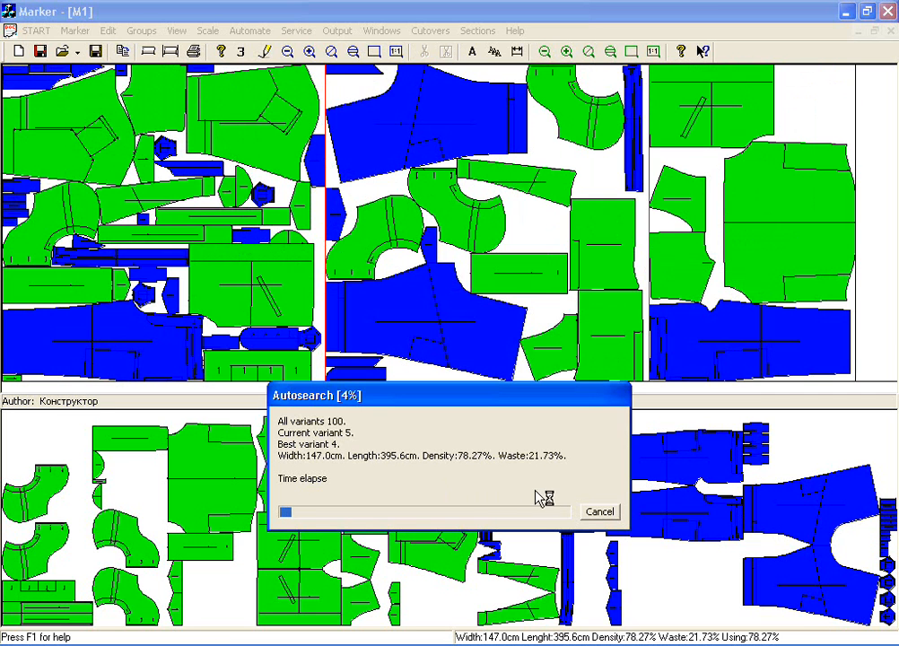
pyautogui.click(599, 513)
pyautogui.click(395, 490)
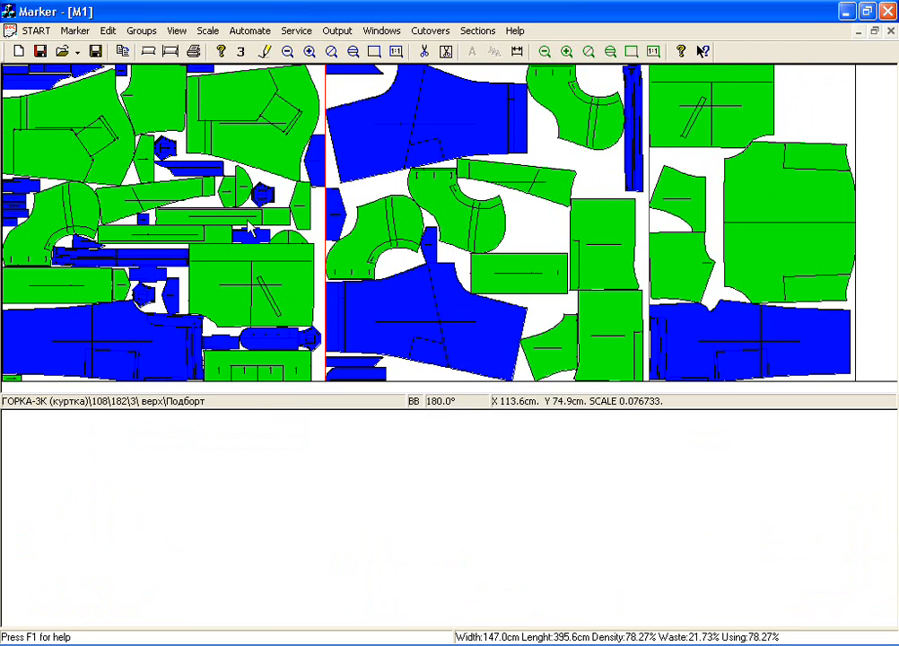
# Start a new marker without saving the current one and add model м260 in size 16, height 16, fullness 2, with multiplicity 1
pyautogui.click(16, 48)
pyautogui.click(451, 359)
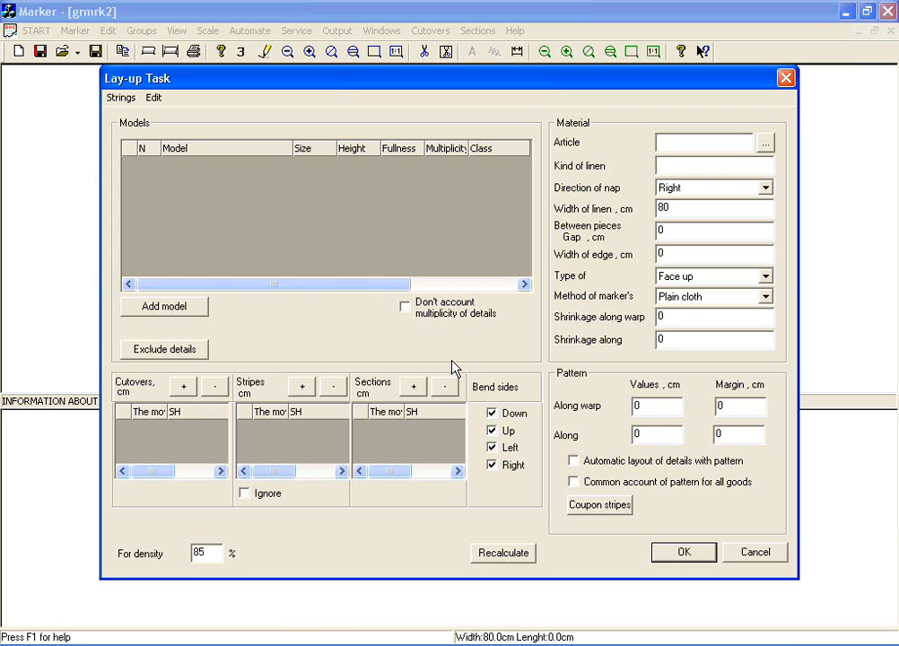
pyautogui.click(174, 312)
pyautogui.doubleClick(163, 320)
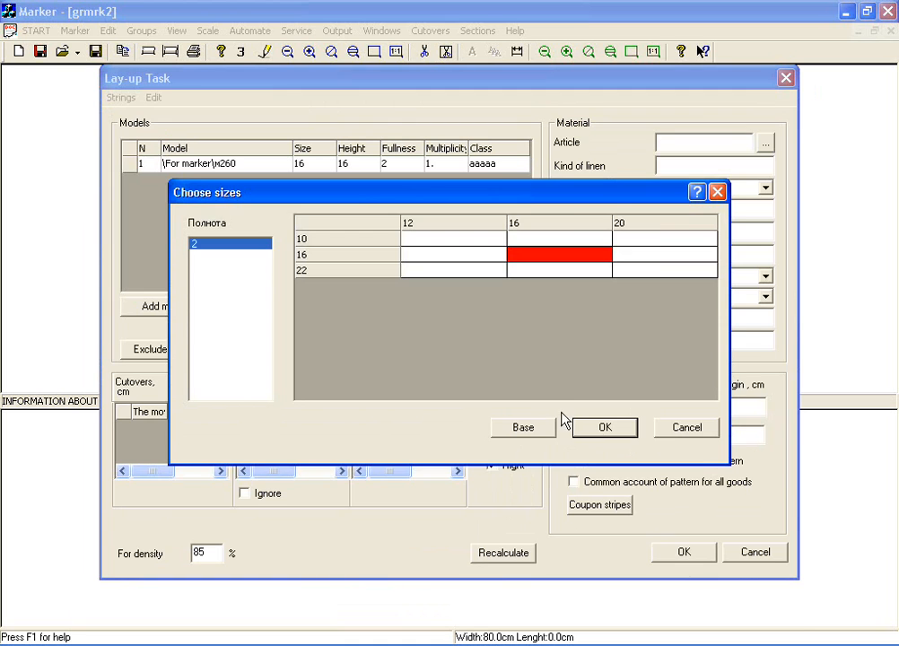
pyautogui.click(583, 427)
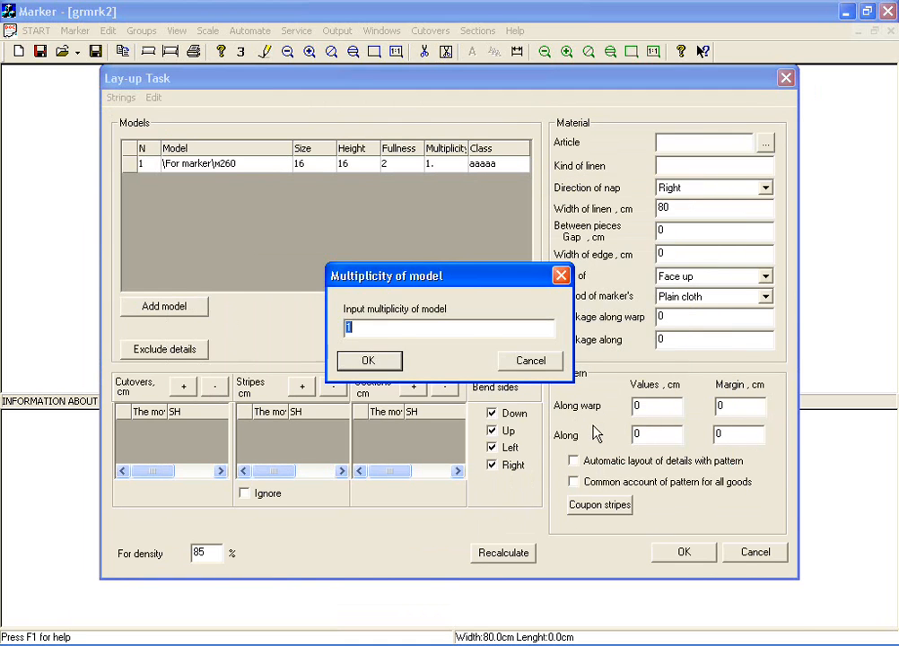
pyautogui.click(386, 362)
# Set the lay-up material to a linen width of 150 cm, a gap between pieces of 0.2 cm and an edge width of 1 cm
pyautogui.doubleClick(663, 208)
pyautogui.write('150')
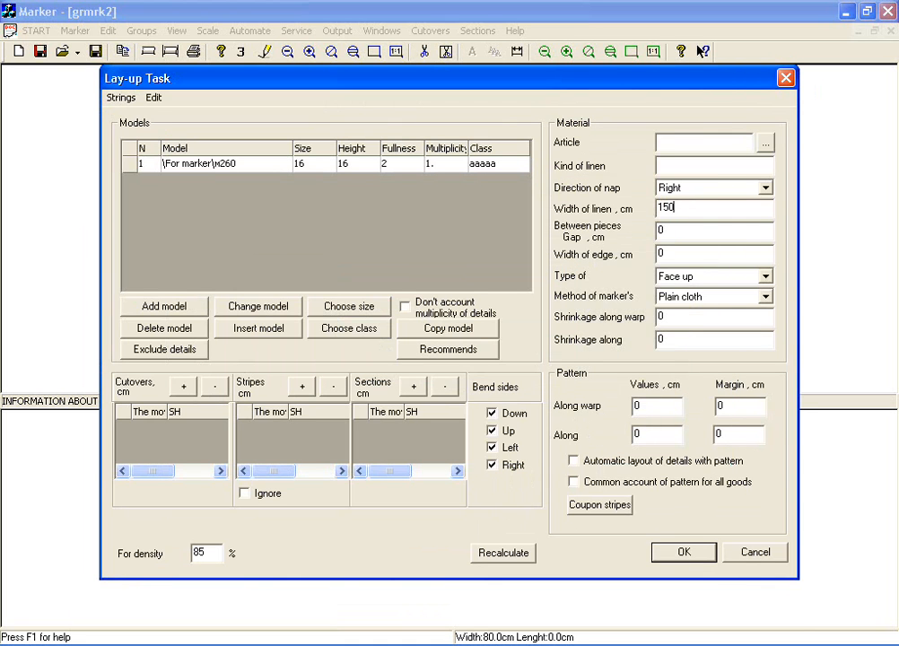
pyautogui.click(673, 229)
pyautogui.write('.2')
pyautogui.doubleClick(661, 254)
pyautogui.write('1')
# Define a pattern of 20 cm along the warp and 15 cm along the weft, with automatic pattern layout and common account for all goods
pyautogui.write('20')
pyautogui.moveTo(643, 434); pyautogui.dragTo(625, 438)
pyautogui.write('15')
pyautogui.click(576, 462)
pyautogui.click(576, 484)
pyautogui.click(697, 555)
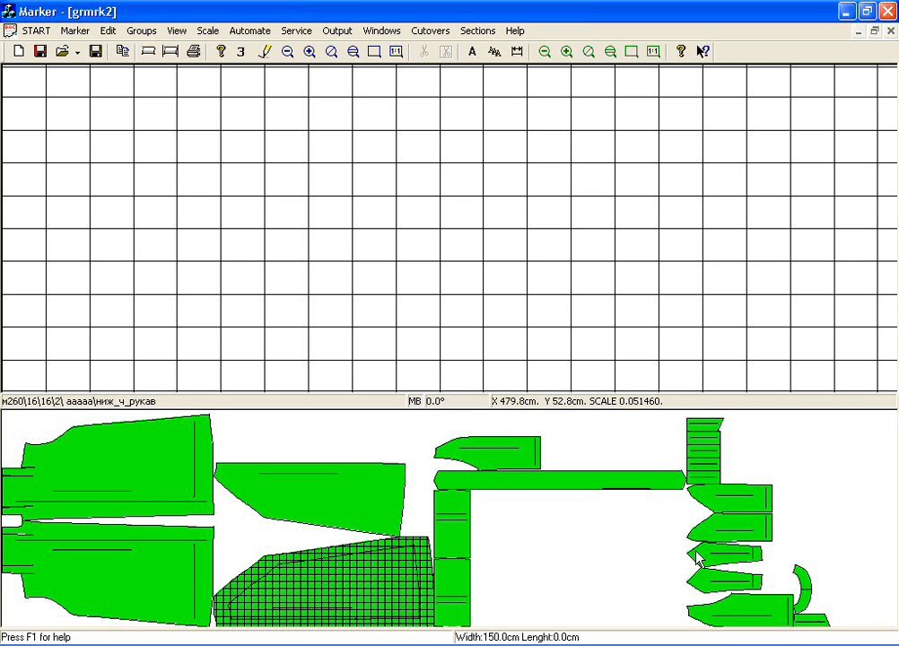
# Place the plain back piece (спинка) at the marker's start and the enlarged back, turned 180°, beside it against the upper edge
pyautogui.click(330, 499)
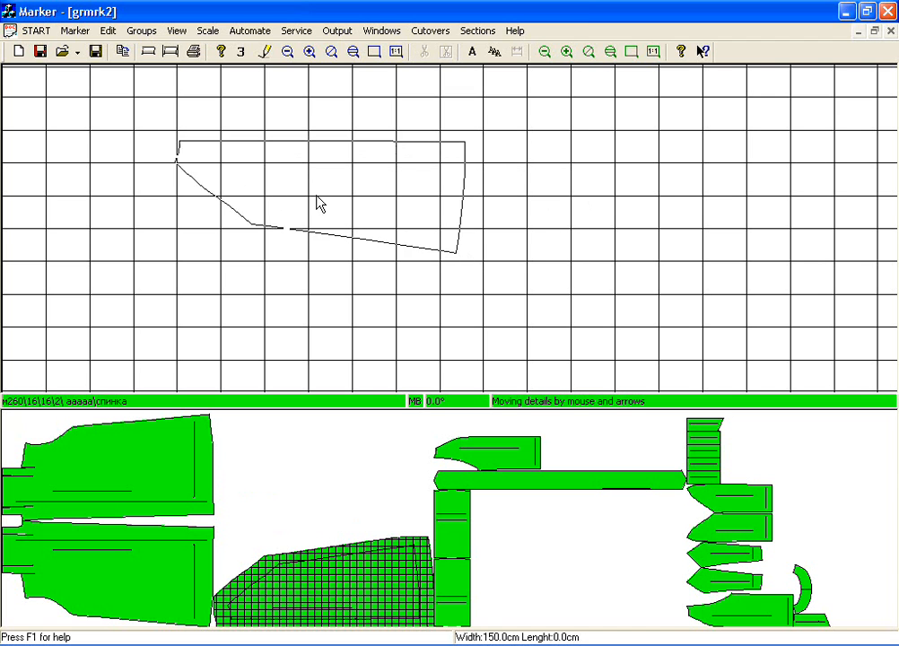
pyautogui.click(155, 155)
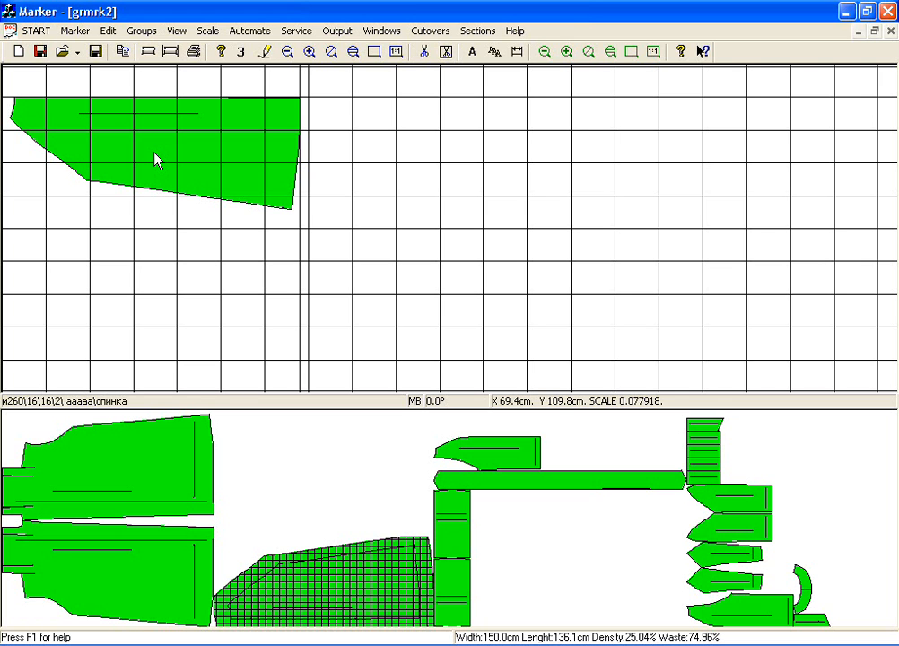
pyautogui.click(341, 581)
pyautogui.rightClick(455, 222)
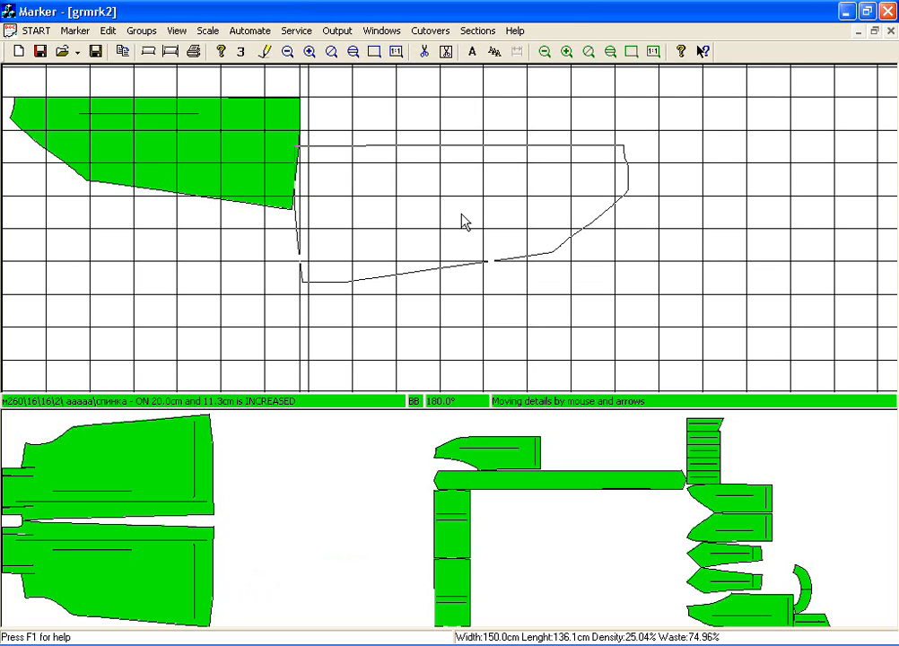
pyautogui.click(458, 133)
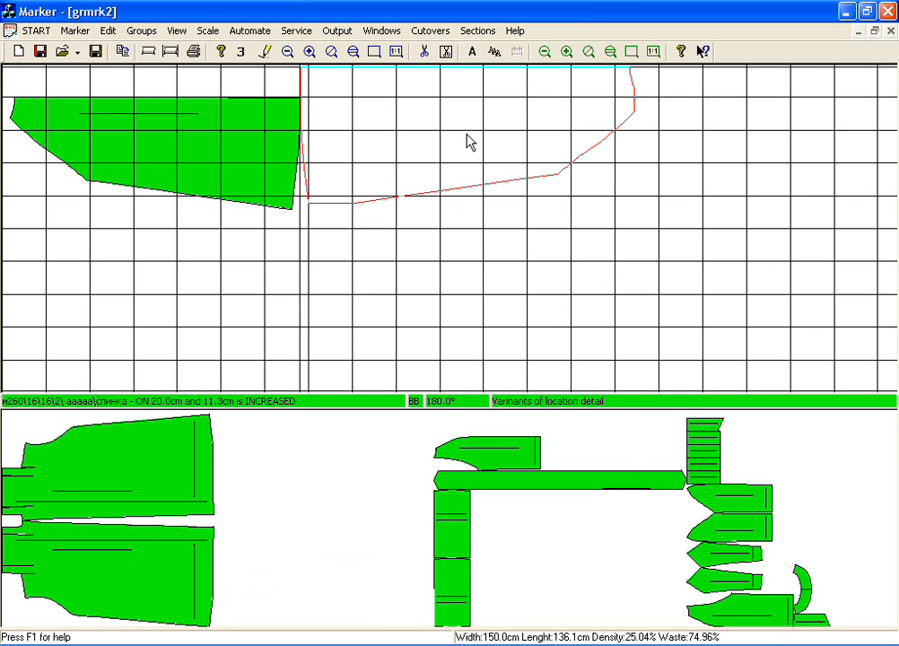
pyautogui.click(467, 142)
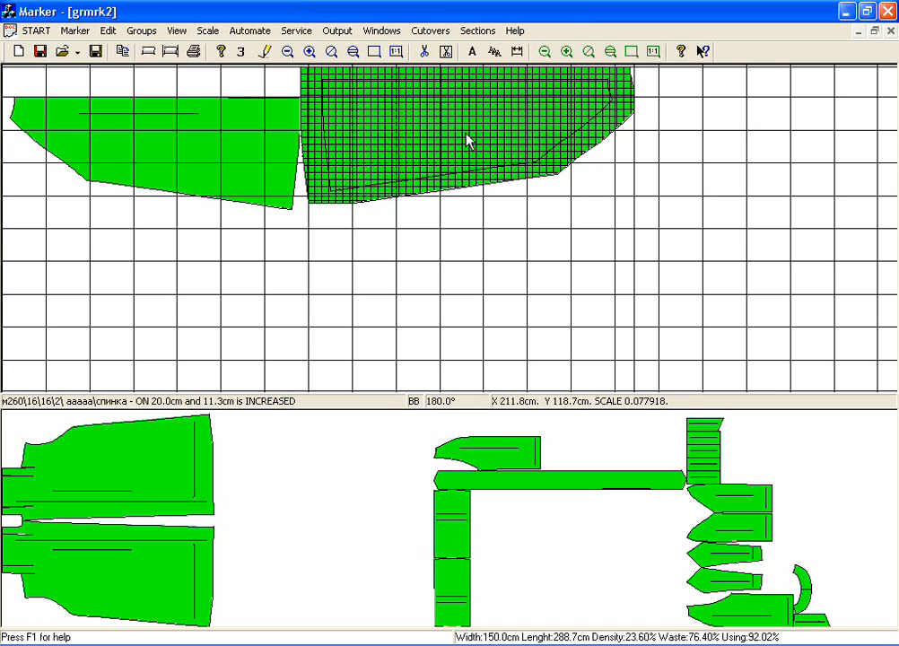
# Place a front piece (полочка) at the lower edge beneath the two backs, choosing a location variant that follows the pattern
pyautogui.click(265, 480)
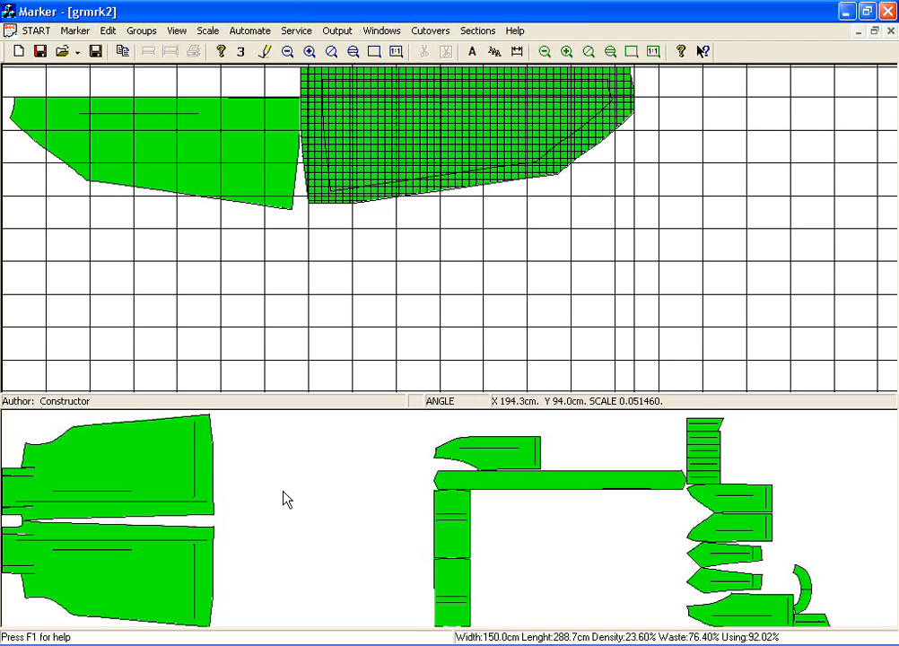
pyautogui.moveTo(169, 485)
pyautogui.mouseDown()
pyautogui.moveTo(377, 255)
pyautogui.moveTo(208, 305)
pyautogui.mouseUp()
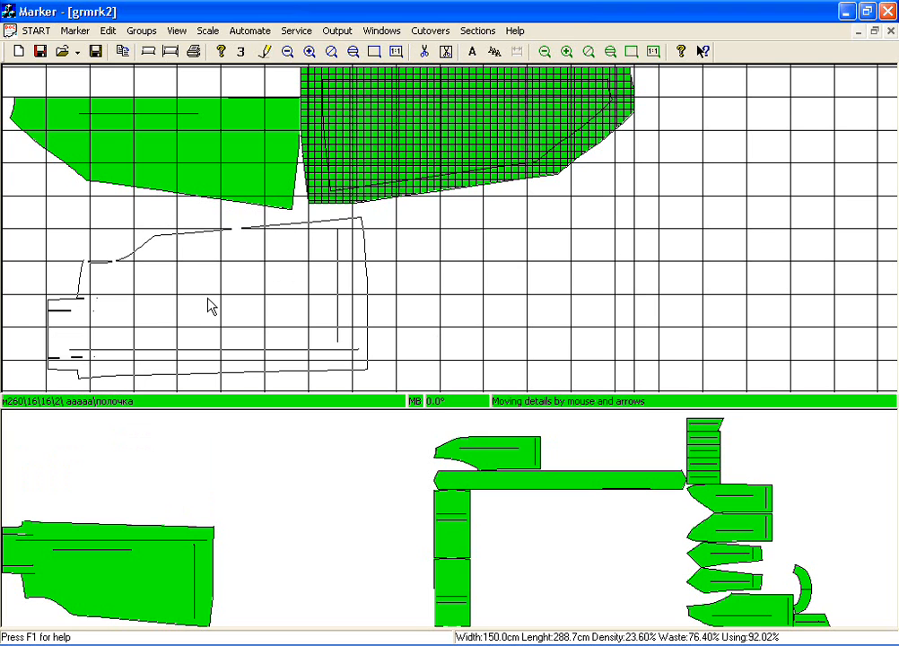
pyautogui.click(207, 306)
pyautogui.click(314, 252)
pyautogui.click(178, 309)
pyautogui.press('Right')
pyautogui.press('Right')
pyautogui.press('Right')
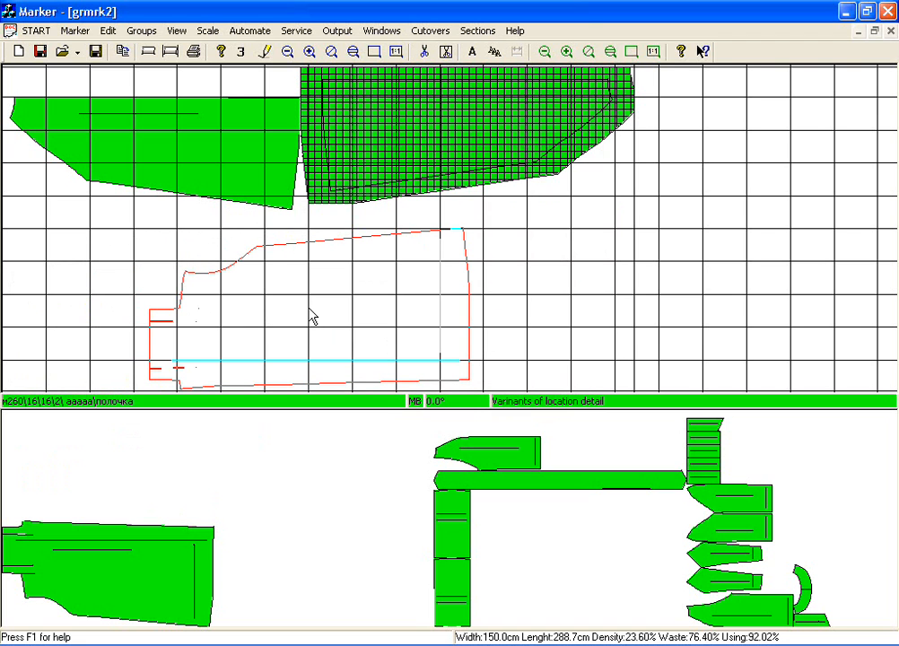
pyautogui.click(311, 316)
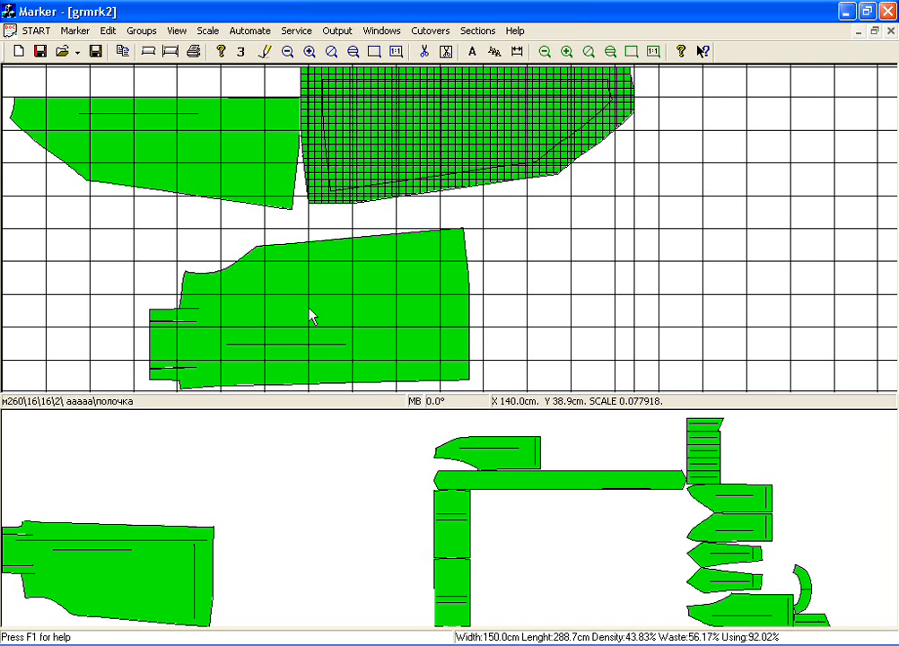
# Move the placed front piece towards the marker's start, beneath the plain back piece, in a matching pattern position
pyautogui.moveTo(310, 315); pyautogui.dragTo(181, 304)
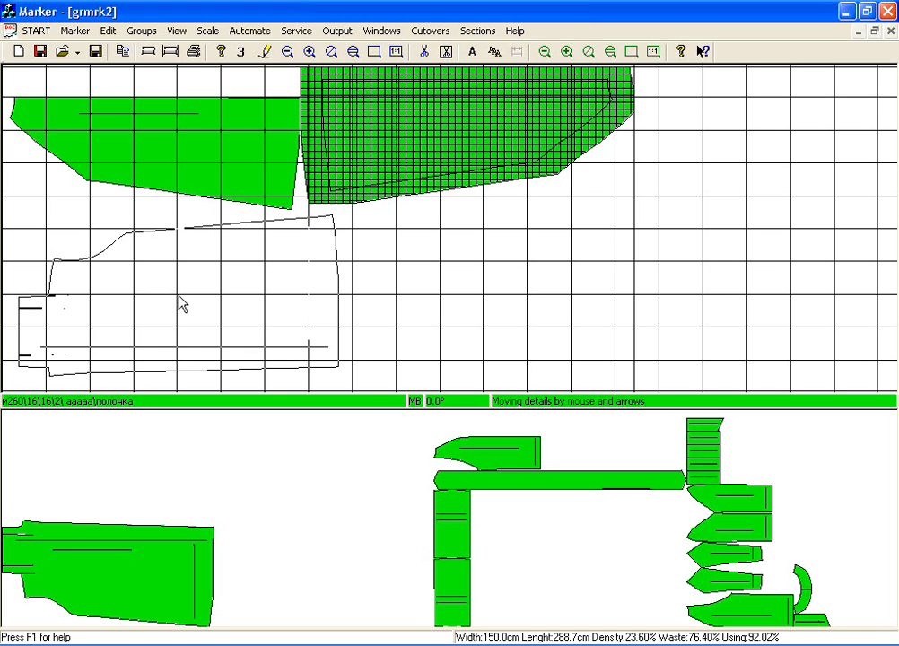
pyautogui.click(178, 296)
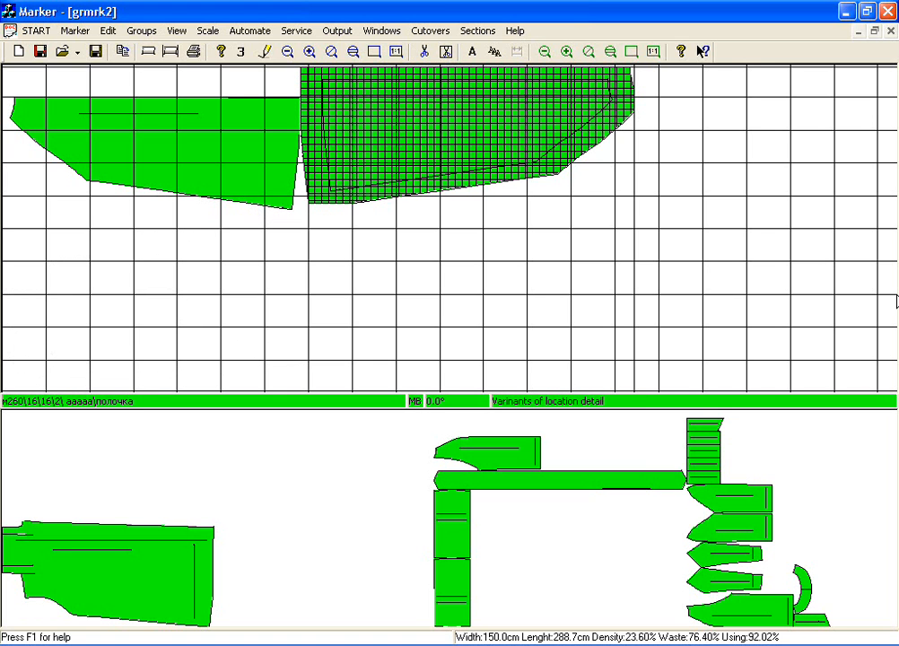
pyautogui.click(178, 302)
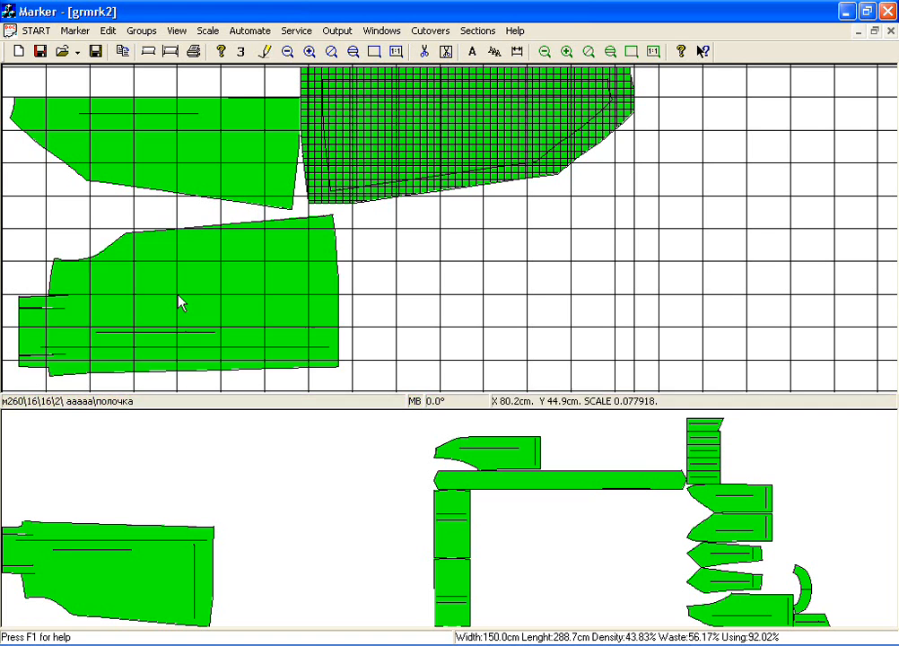
# Try the second front piece in a pattern position farther along beside the first front, and return it to the unplaced pieces
pyautogui.click(146, 568)
pyautogui.click(453, 297)
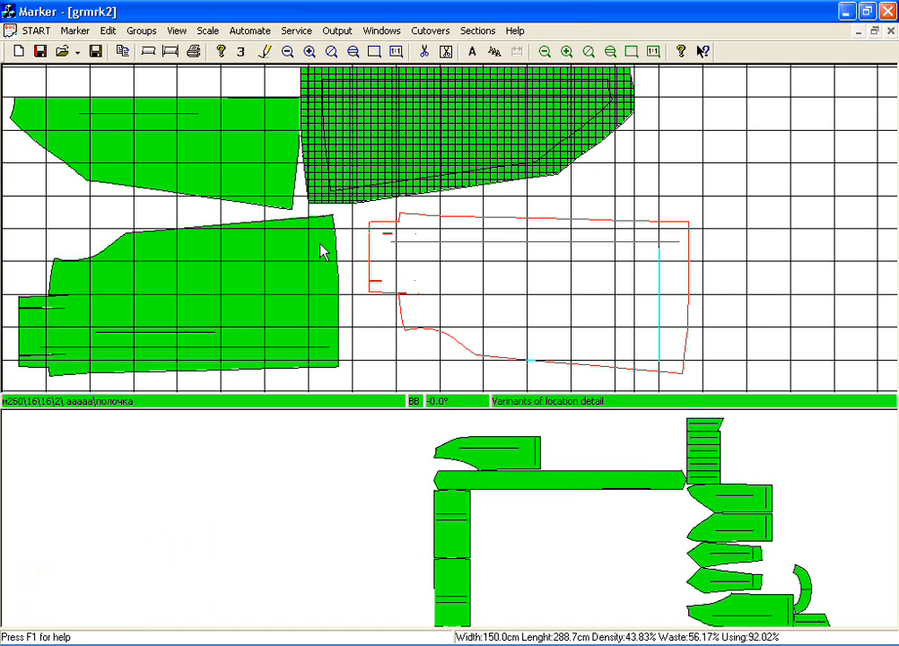
pyautogui.moveTo(529, 297); pyautogui.dragTo(618, 300)
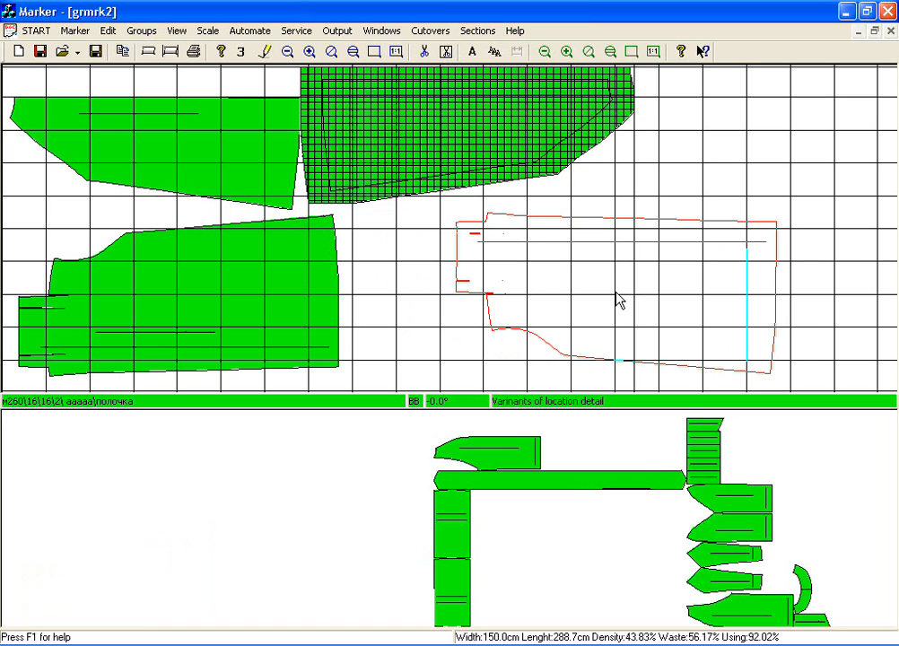
pyautogui.click(617, 301)
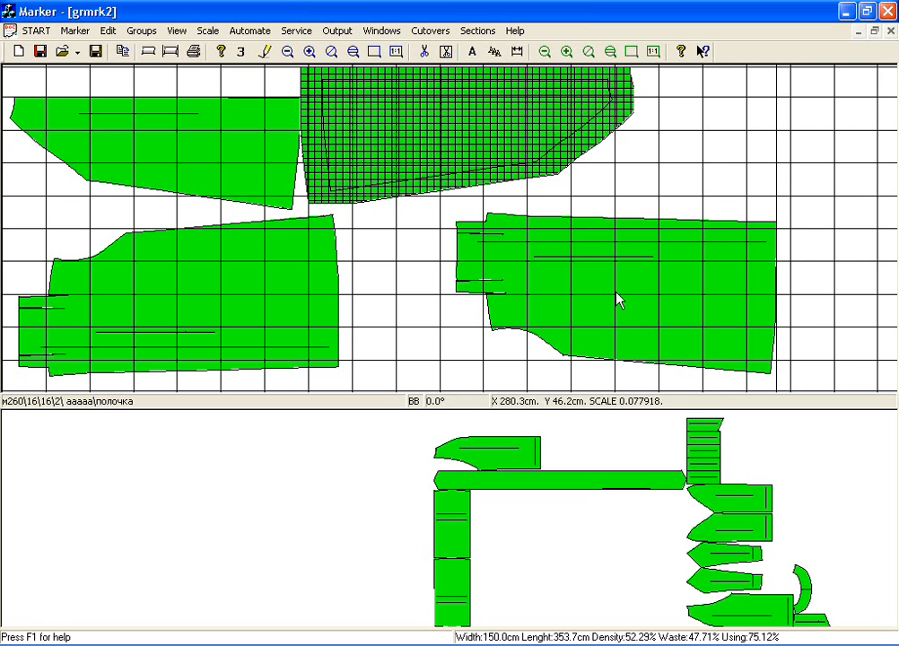
pyautogui.click(616, 292)
pyautogui.press('Delete')
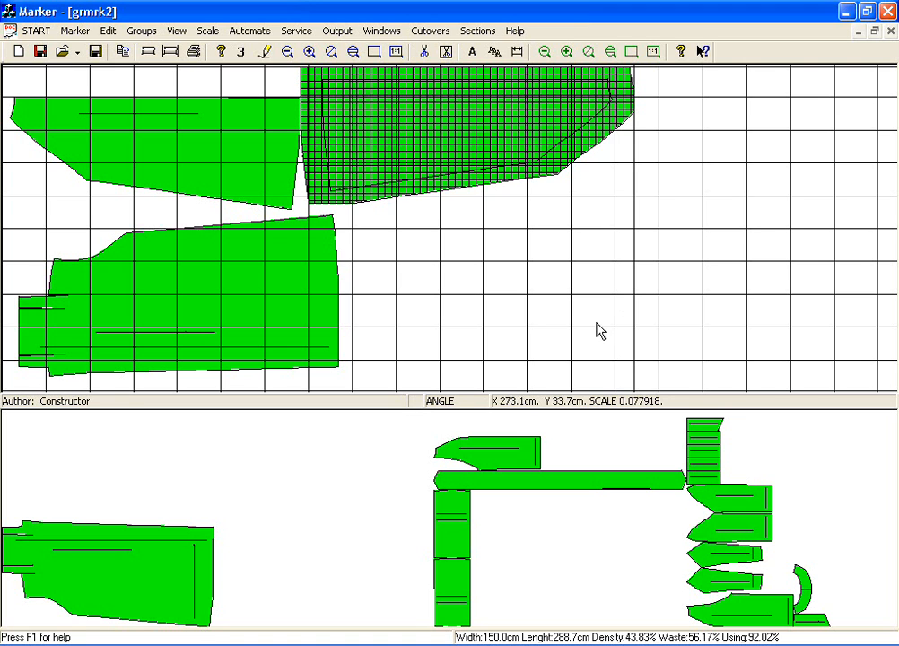
# Turn зад_ч_рукав 180°, increase it by 5 cm along the warp and 3 cm along the weft, and place it after the enlarged back
pyautogui.click(508, 451)
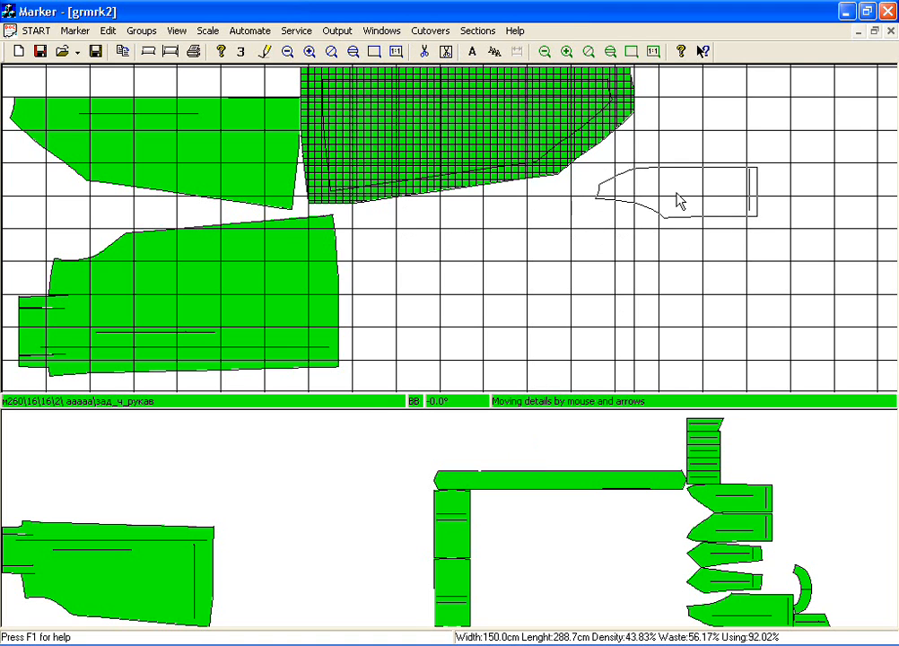
pyautogui.press('Tab')
pyautogui.rightClick(699, 180)
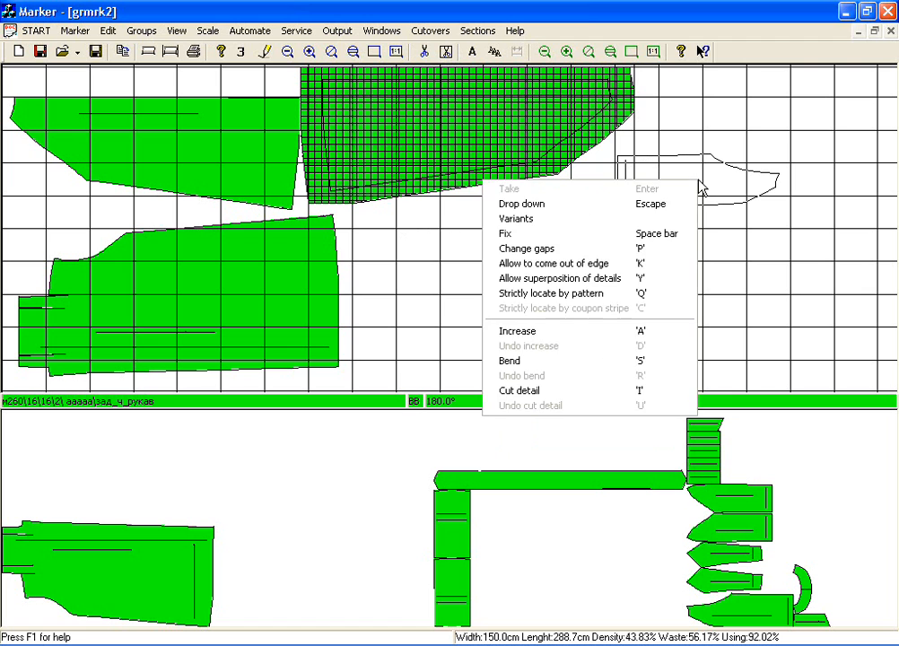
pyautogui.click(635, 331)
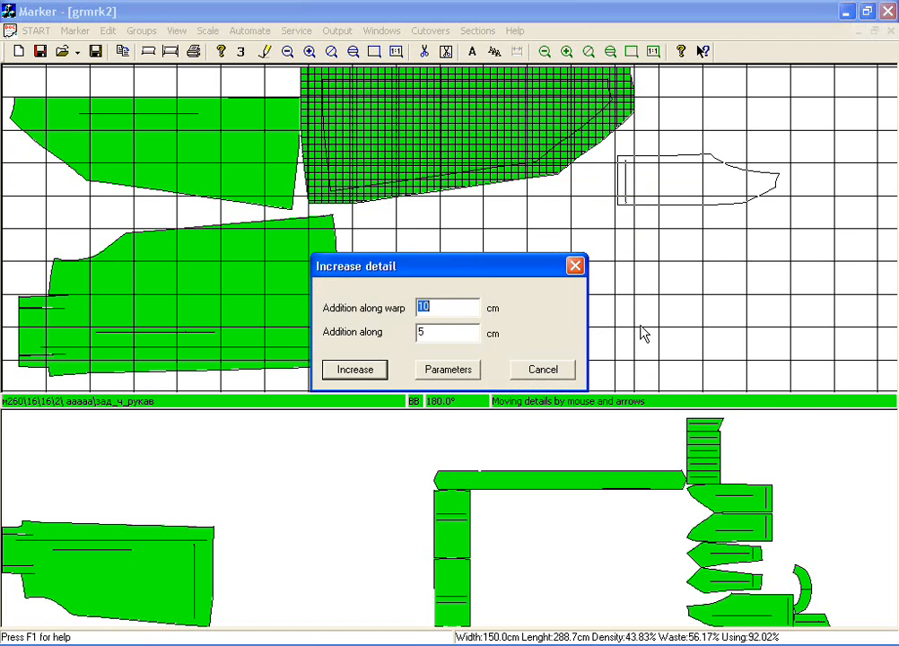
pyautogui.write('5')
pyautogui.press('Tab')
pyautogui.click(369, 374)
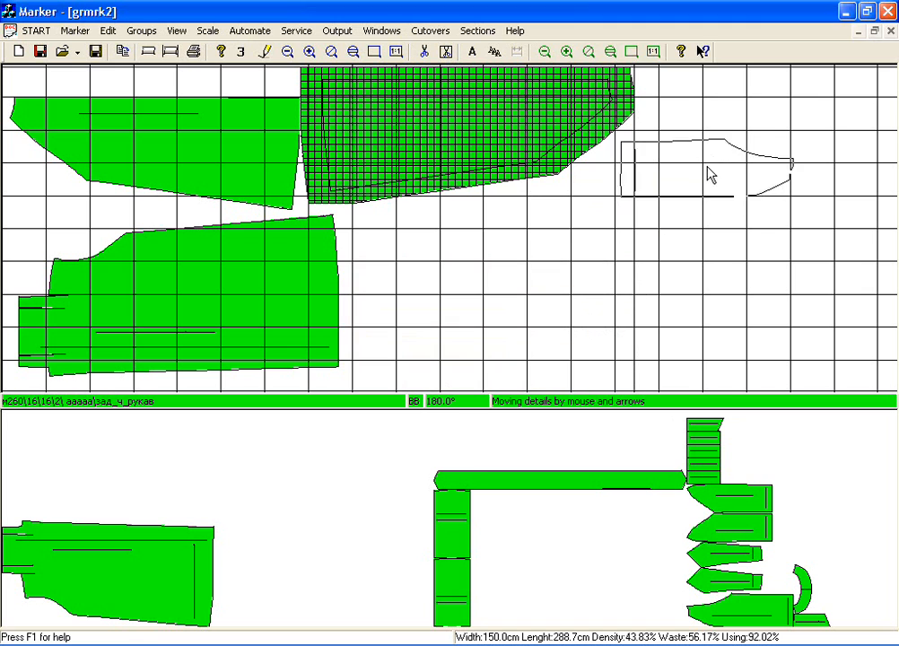
pyautogui.click(723, 103)
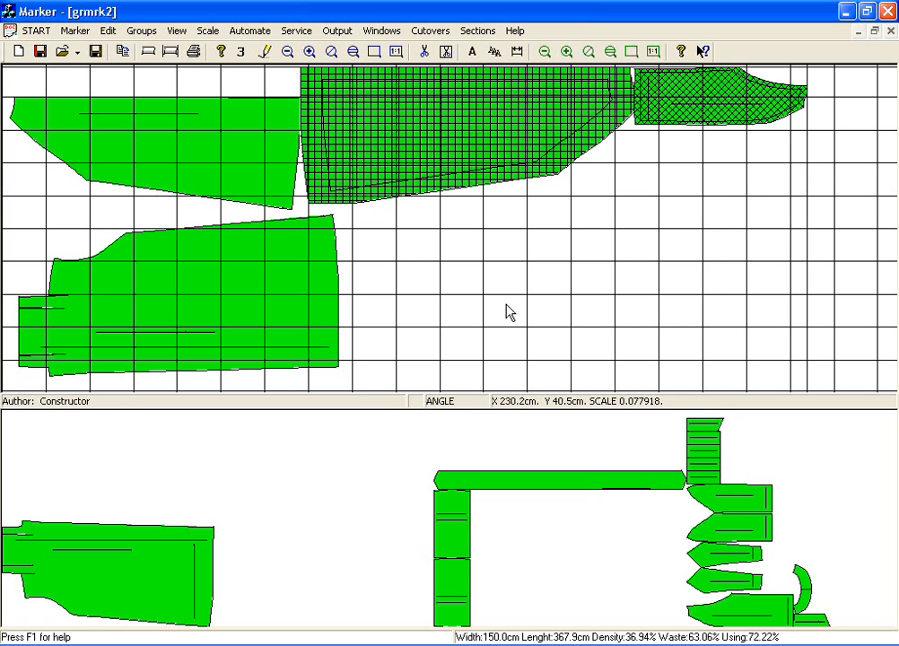
# Turn the second front 180°, increase it by 10 cm along the warp and 7 cm along the weft, and place it beside the first front
pyautogui.click(162, 570)
pyautogui.press('Home')
pyautogui.rightClick(508, 293)
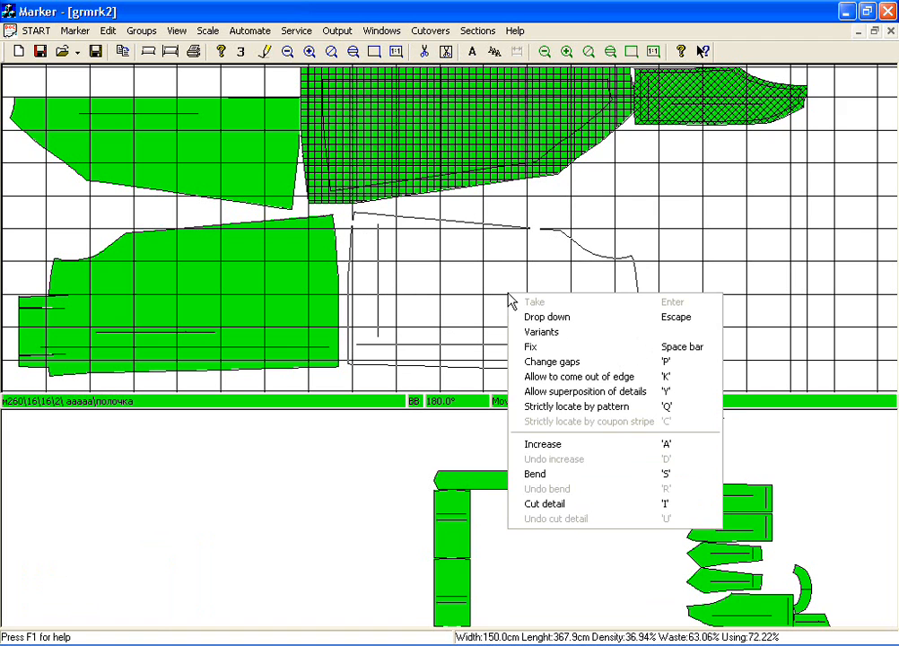
pyautogui.click(585, 445)
pyautogui.write('10')
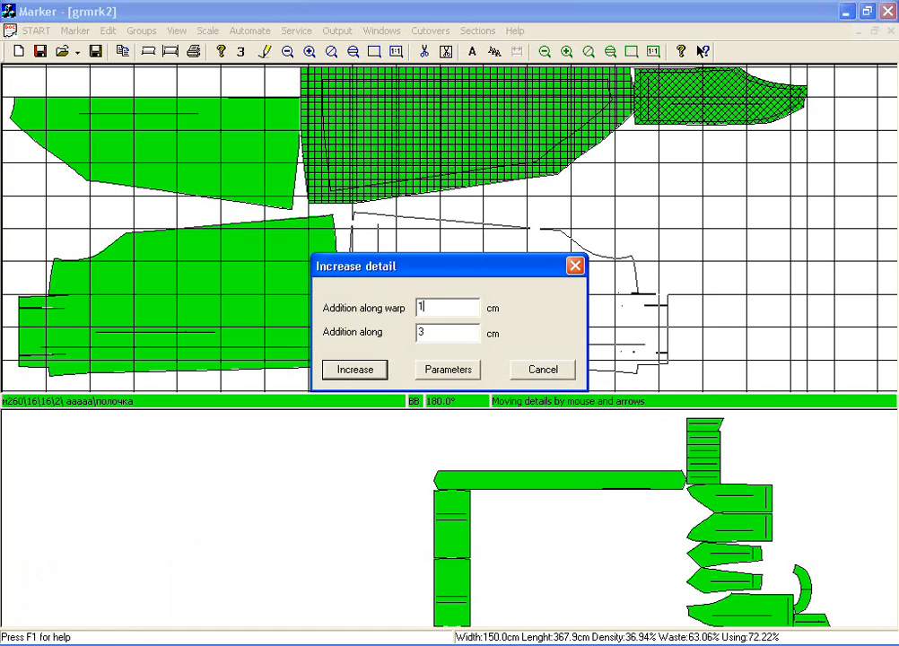
pyautogui.doubleClick(441, 337)
pyautogui.write('7')
pyautogui.click(369, 368)
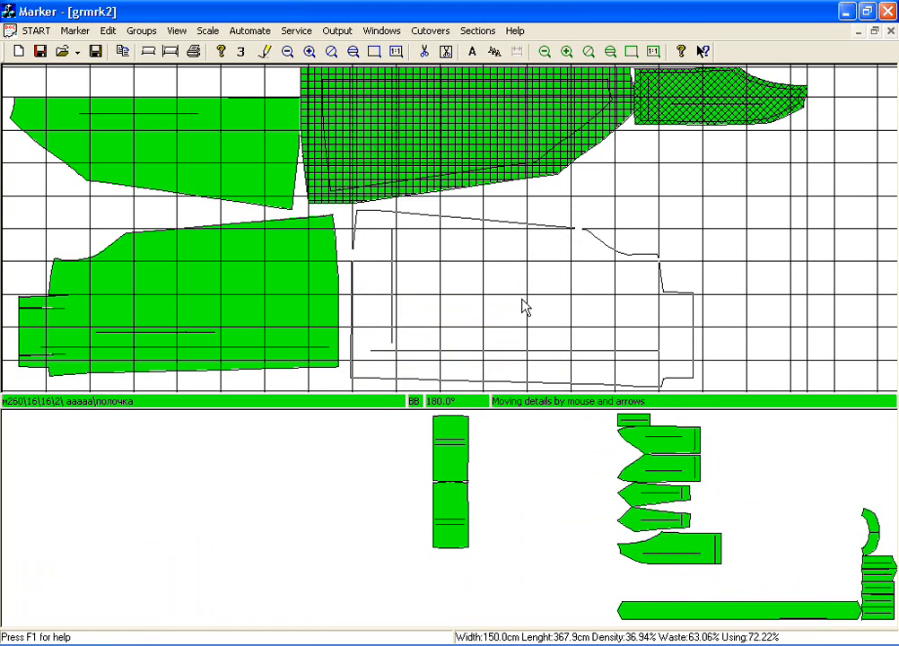
pyautogui.click(526, 295)
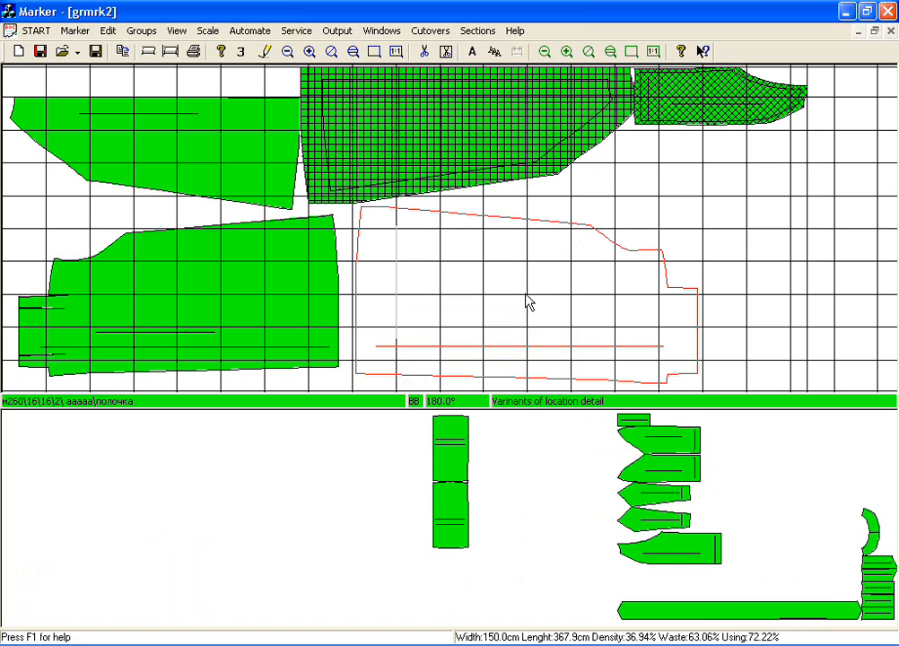
pyautogui.click(527, 303)
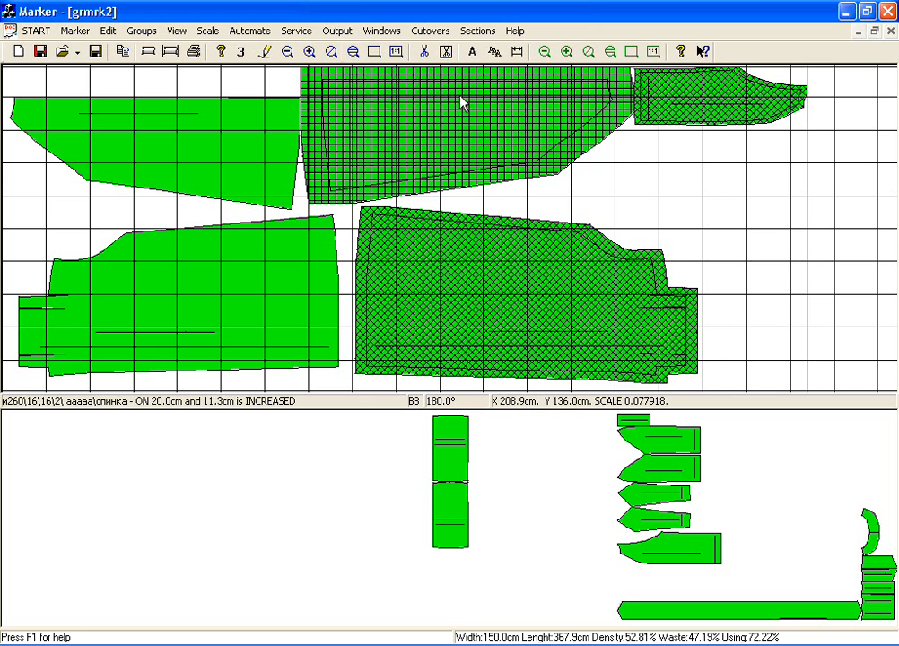
# Open the marker M2 without saving the changes to the current marker
pyautogui.click(65, 54)
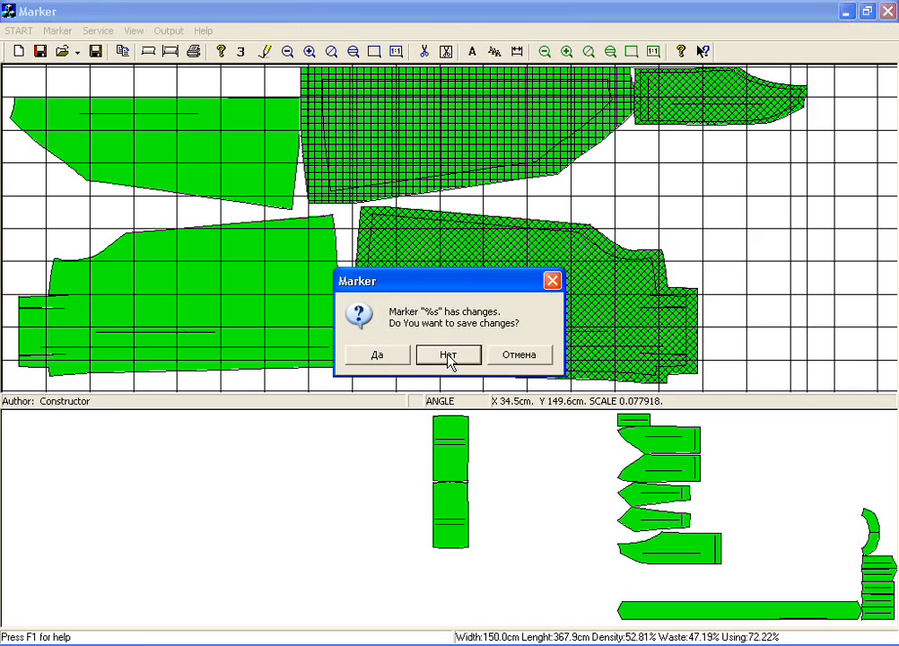
pyautogui.click(444, 358)
pyautogui.doubleClick(155, 154)
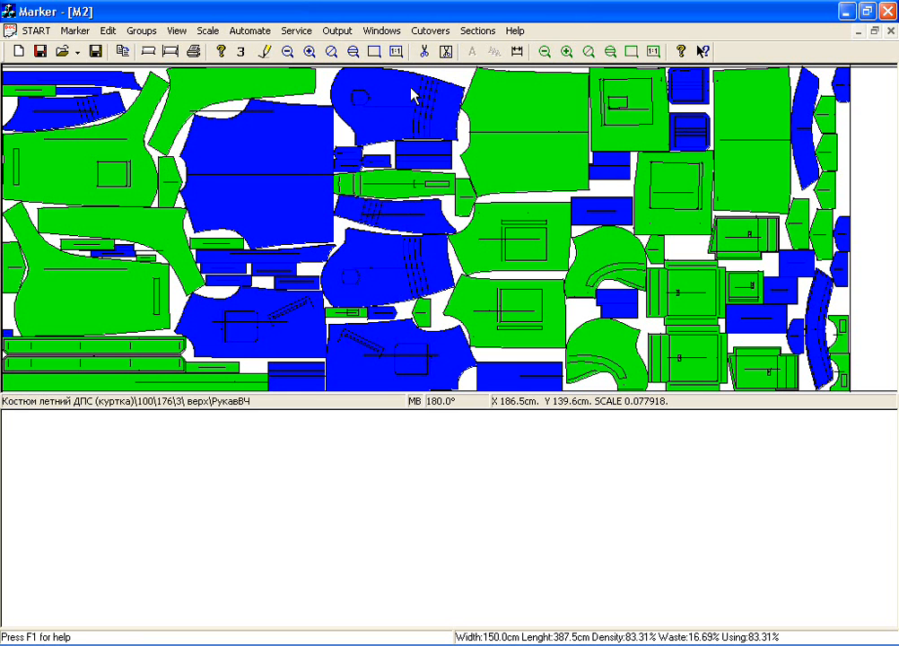
# Remove all placed pieces from marker M2 and add a cutover at 100 cm to its lay-up task
pyautogui.click(425, 52)
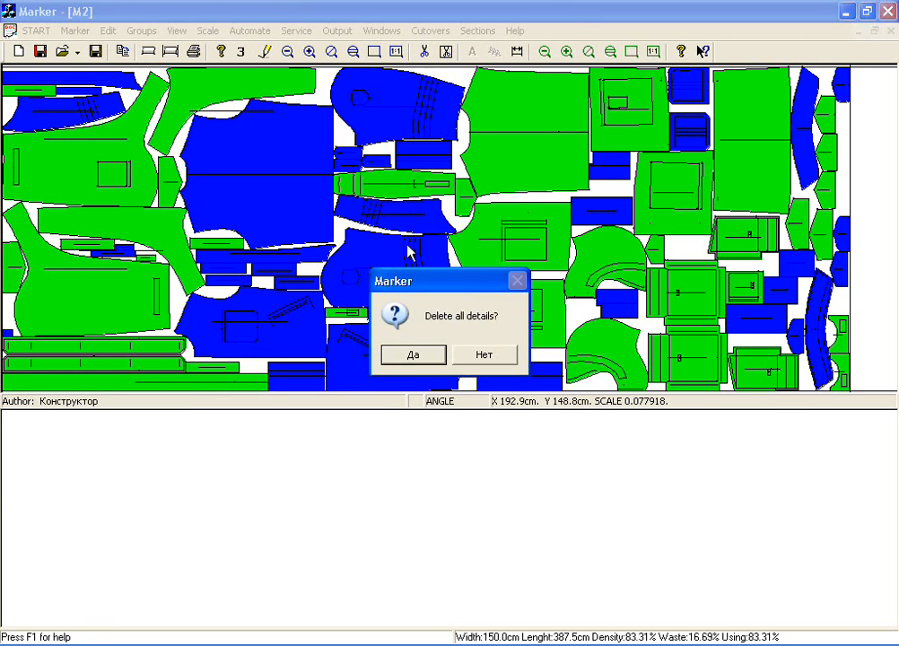
pyautogui.click(412, 356)
pyautogui.click(246, 55)
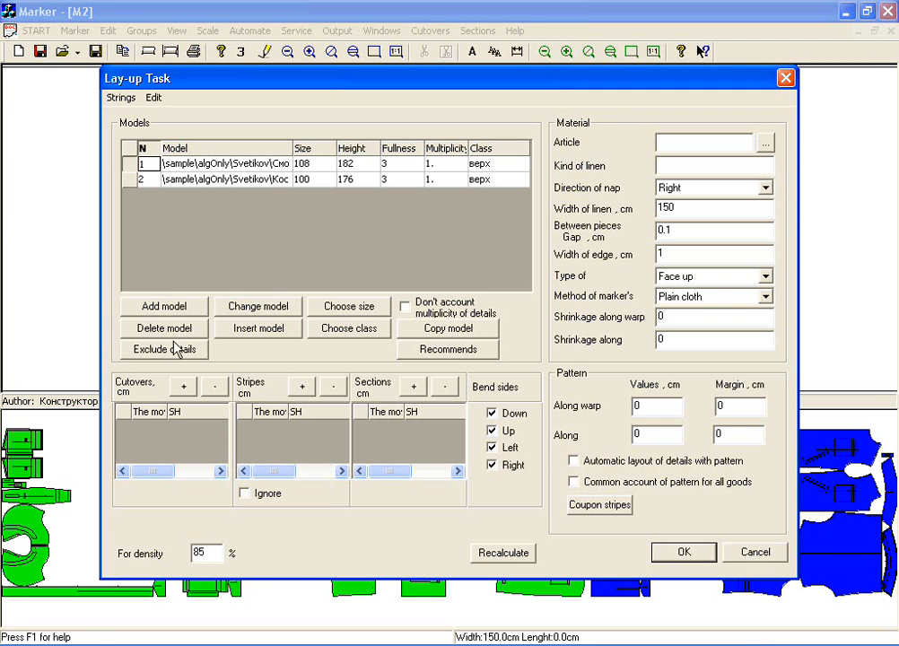
pyautogui.click(181, 388)
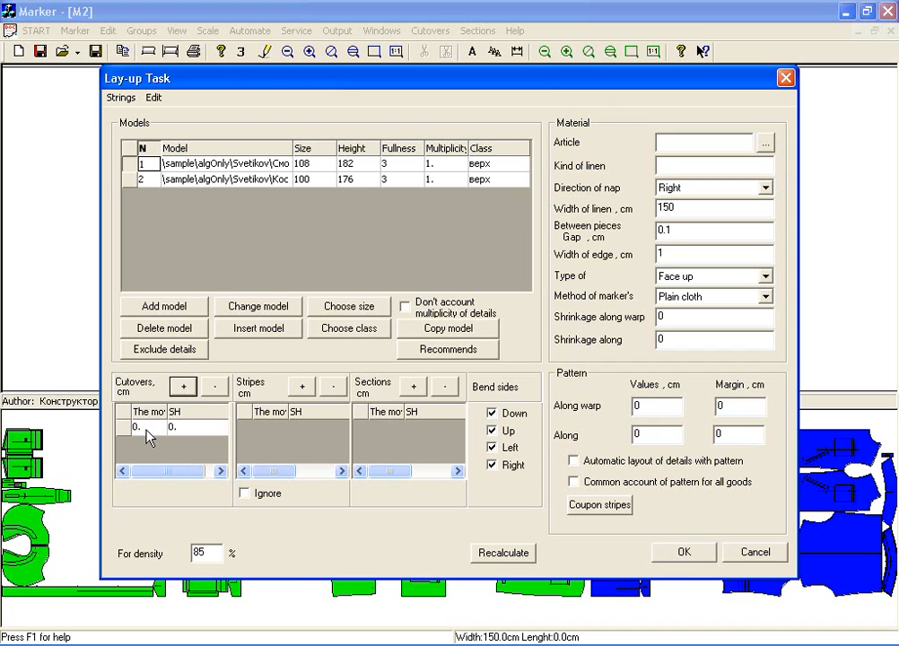
pyautogui.write('100.')
# Add two defect stripes to the lay-up task at 30 cm and 70 cm, make the second 2 cm wide, and apply the task
pyautogui.click(301, 386)
pyautogui.click(274, 429)
pyautogui.write('30.')
pyautogui.click(302, 387)
pyautogui.click(275, 448)
pyautogui.write('70.')
pyautogui.click(316, 445)
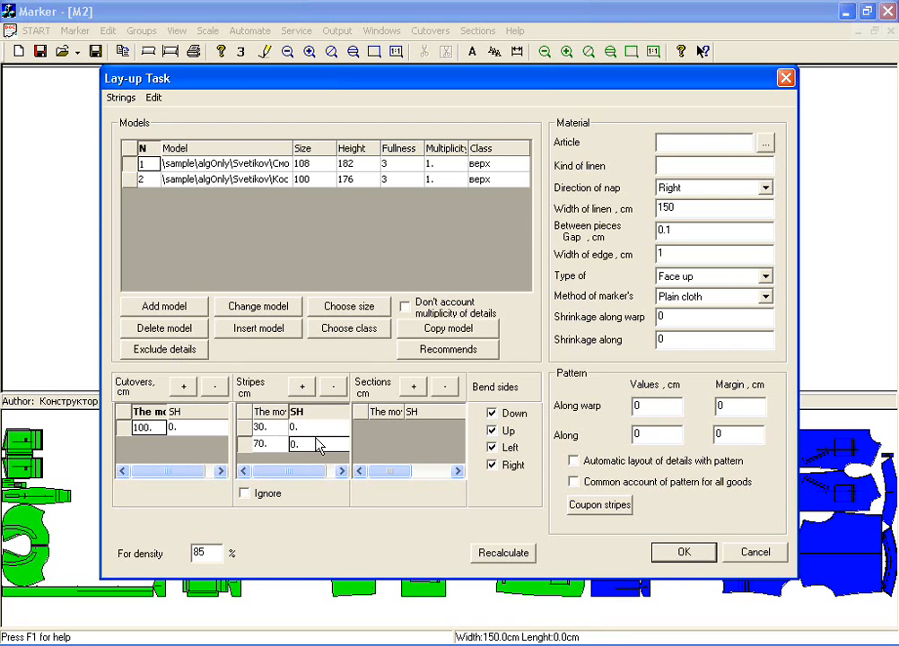
pyautogui.write('2')
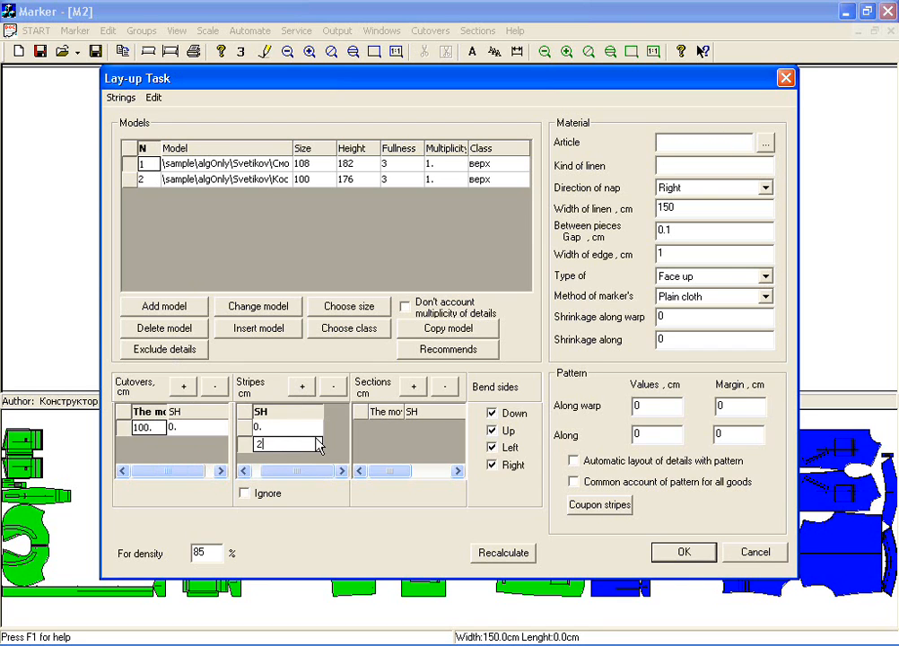
pyautogui.click(679, 552)
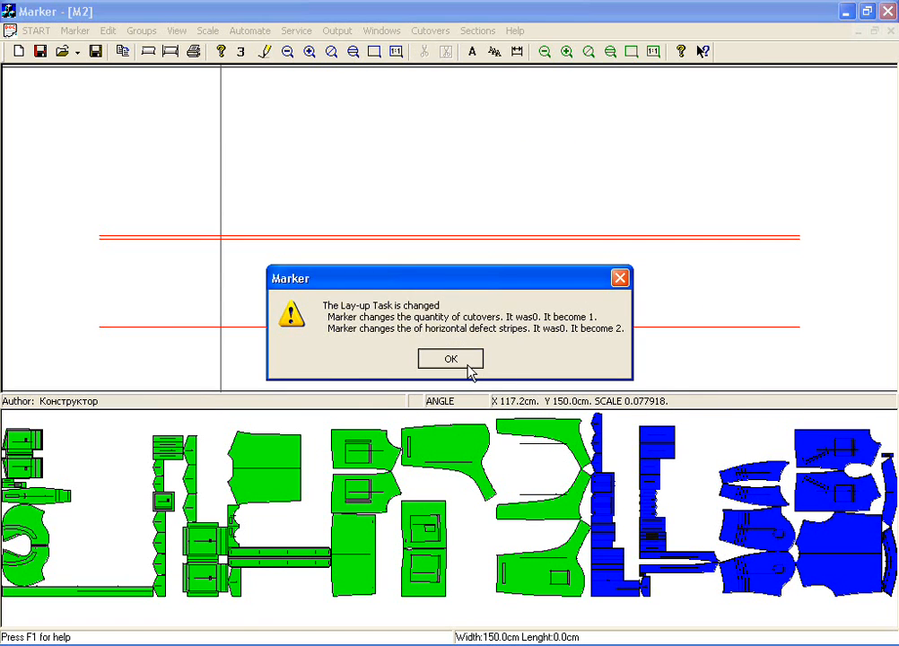
pyautogui.click(463, 362)
# Run the layout autosearch with the existing parameters, stop it early, and keep the best variant found
pyautogui.click(493, 52)
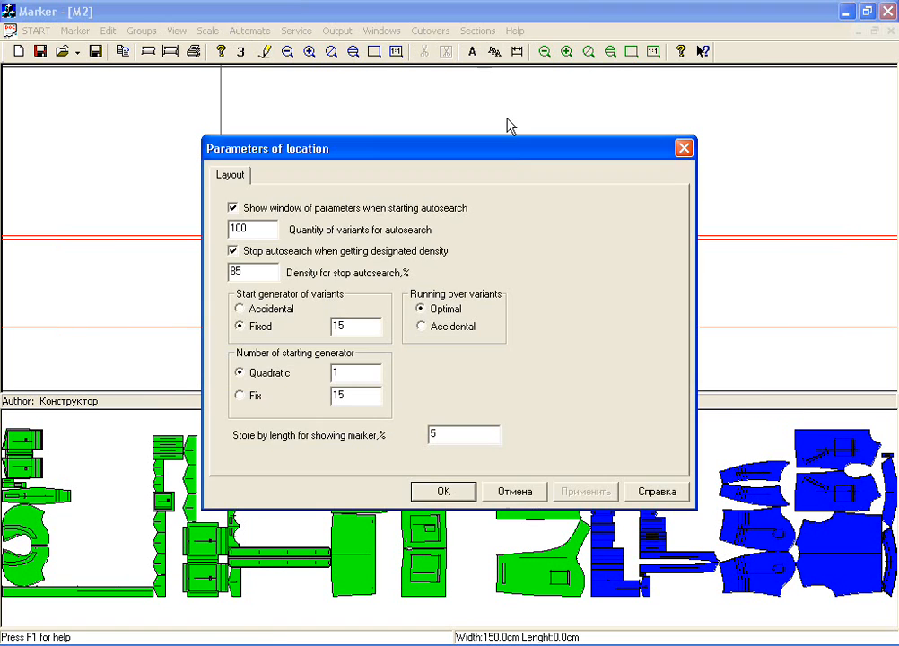
pyautogui.click(475, 492)
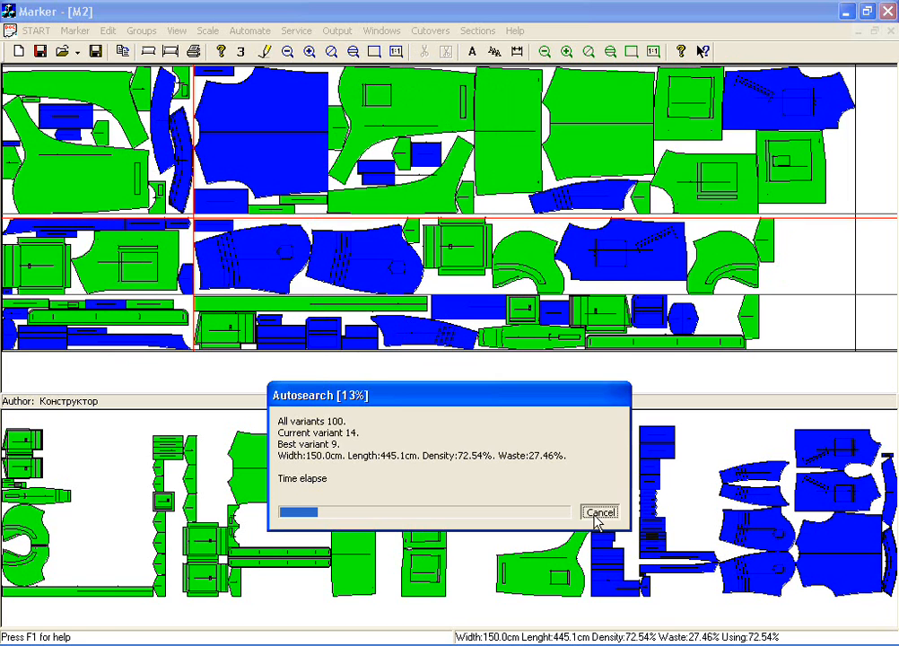
pyautogui.click(598, 514)
pyautogui.click(377, 490)
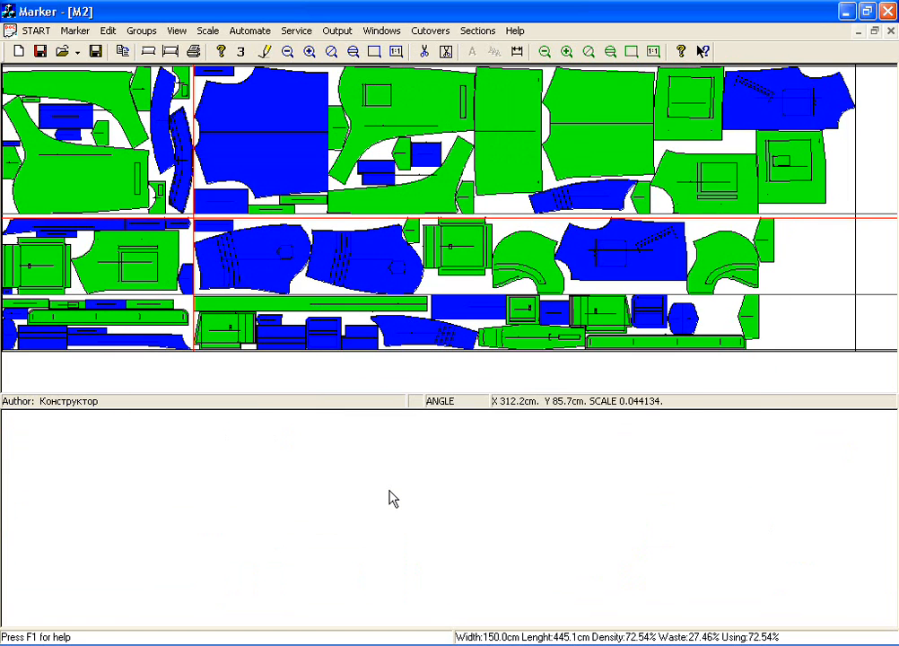
# Preview the marker's plotter output, compare strips M2(01) and M2(02), and close the preview without plotting
pyautogui.click(149, 52)
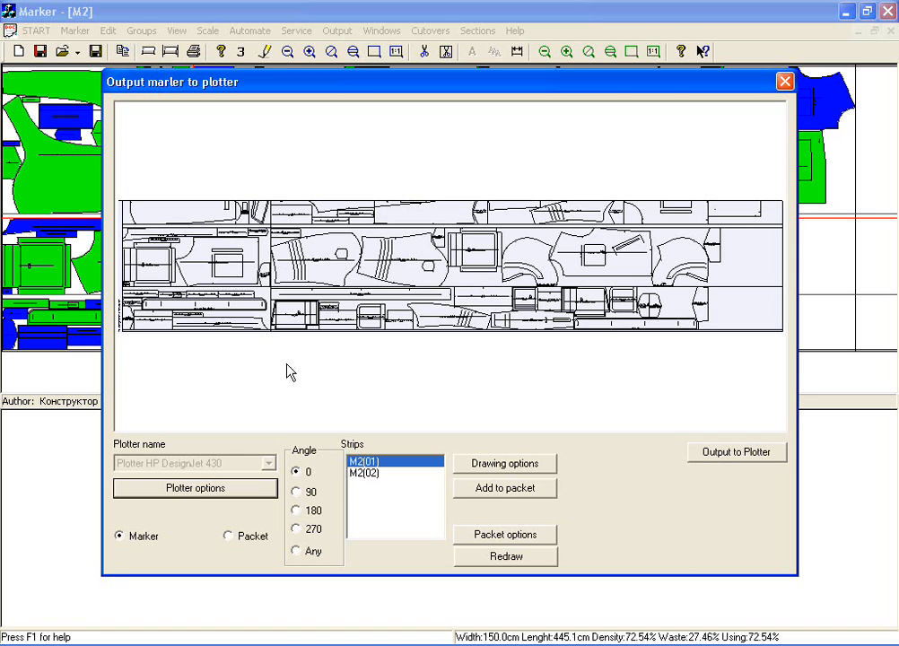
pyautogui.click(369, 474)
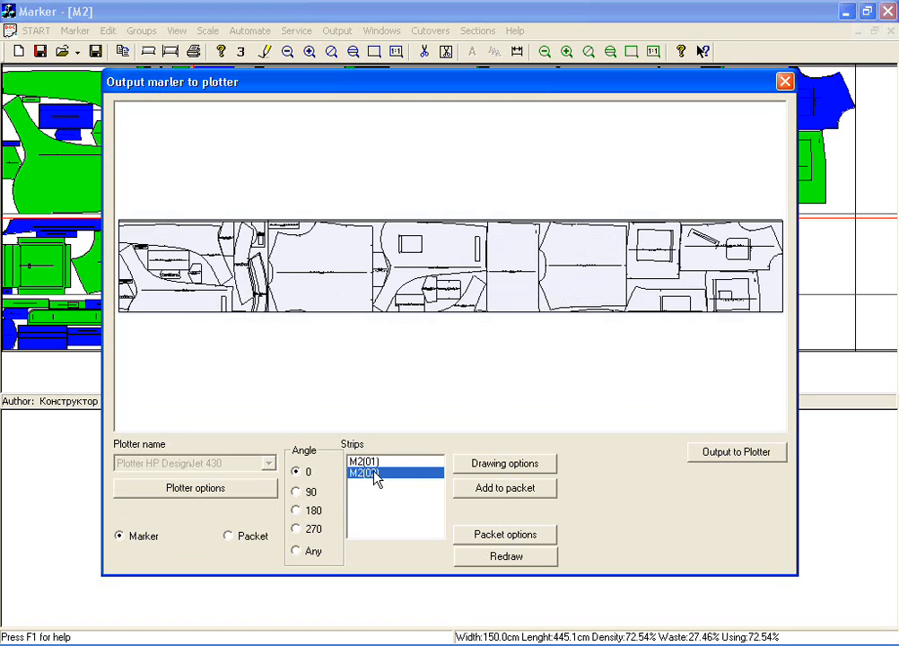
pyautogui.click(371, 462)
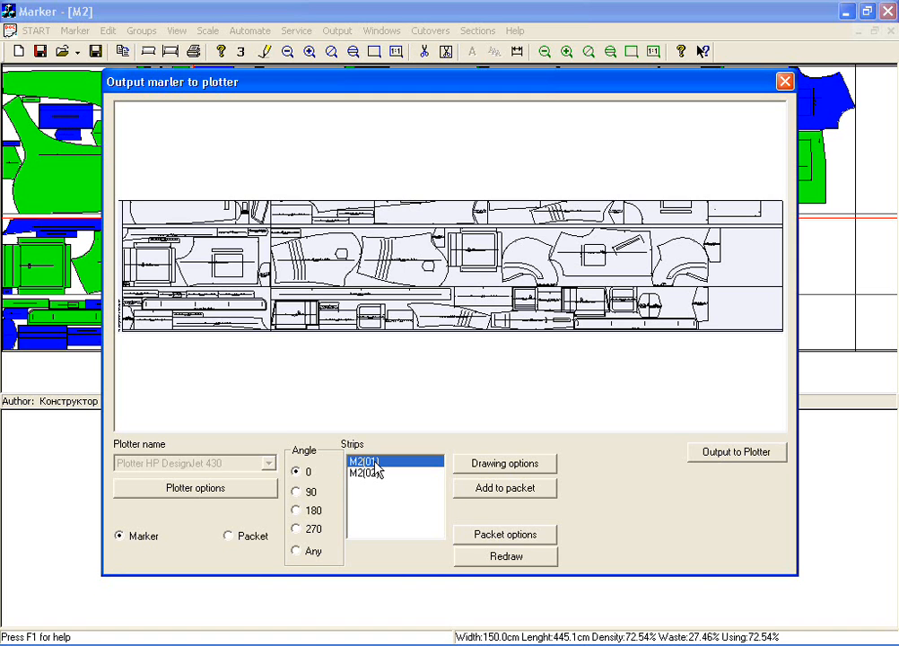
pyautogui.click(375, 476)
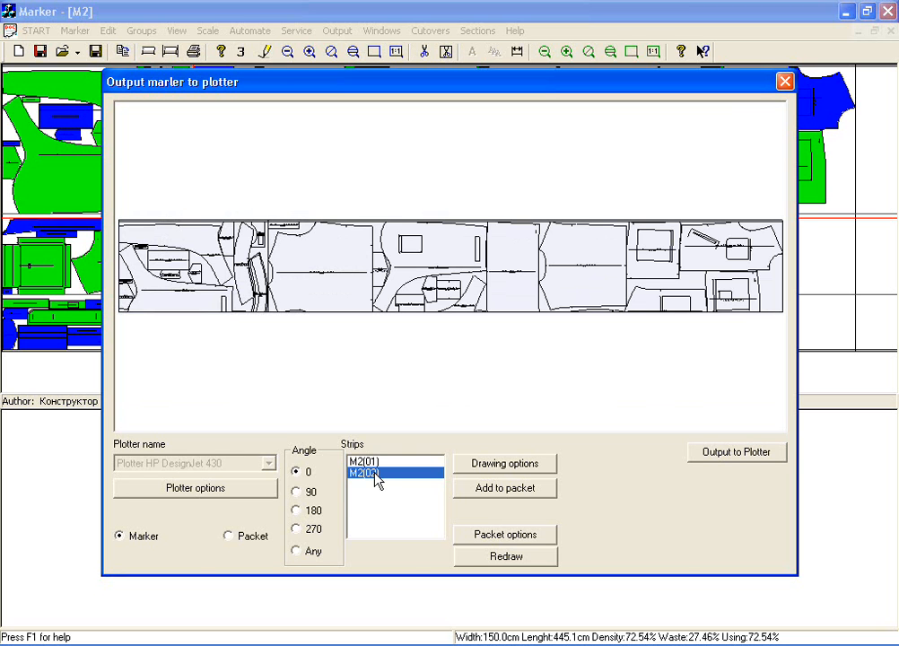
pyautogui.click(785, 84)
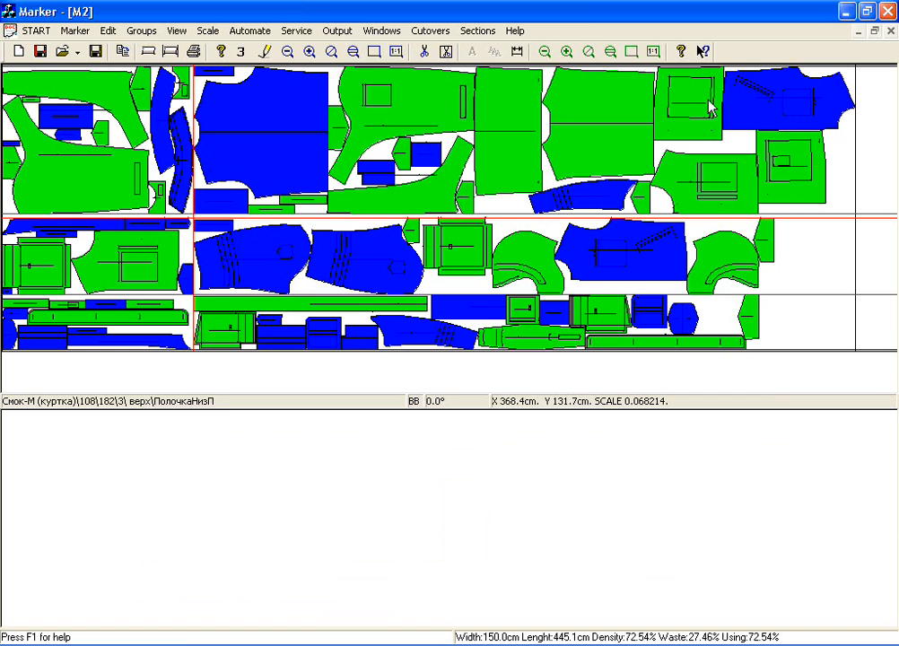
# Examine the print preview of marker M2, close it without printing, and minimize the marker window
pyautogui.click(337, 32)
pyautogui.click(344, 155)
pyautogui.click(564, 396)
pyautogui.click(531, 439)
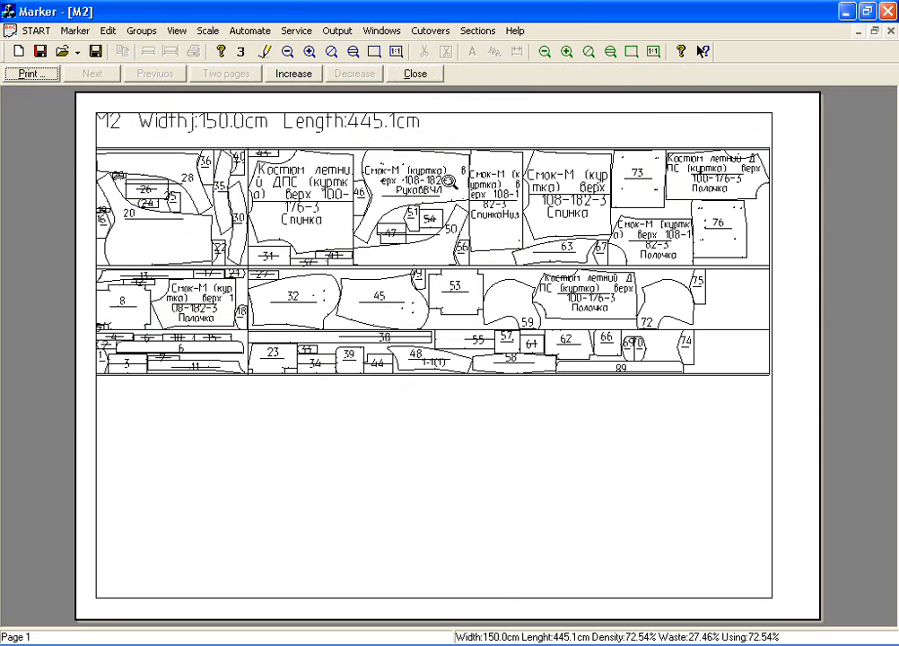
pyautogui.click(425, 77)
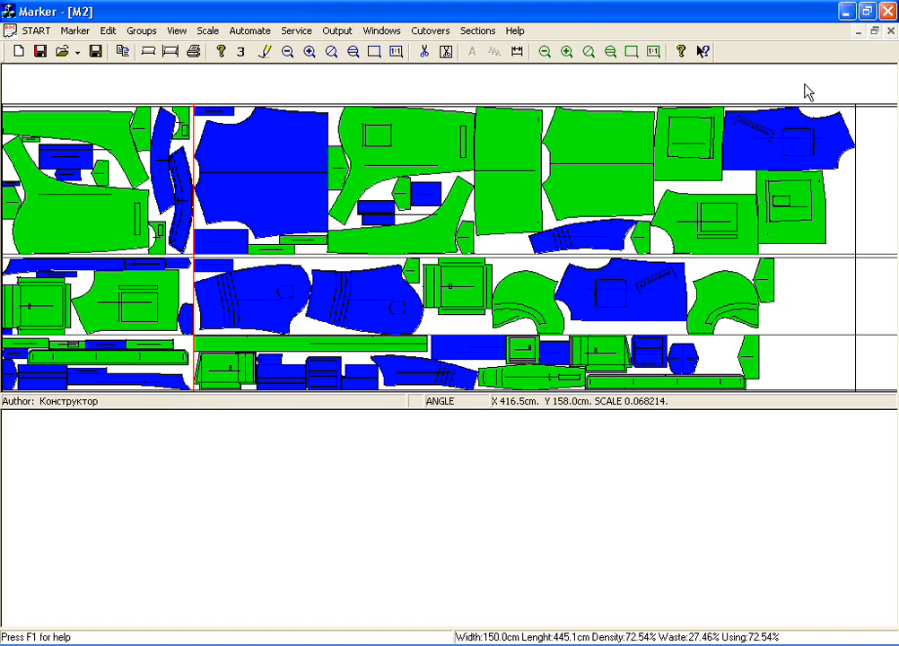
pyautogui.click(844, 11)
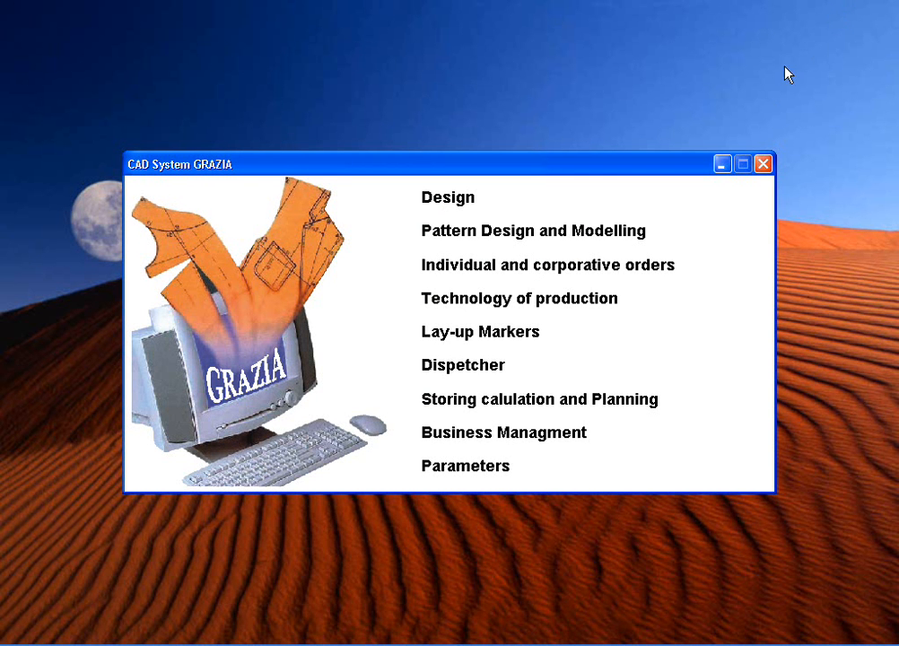